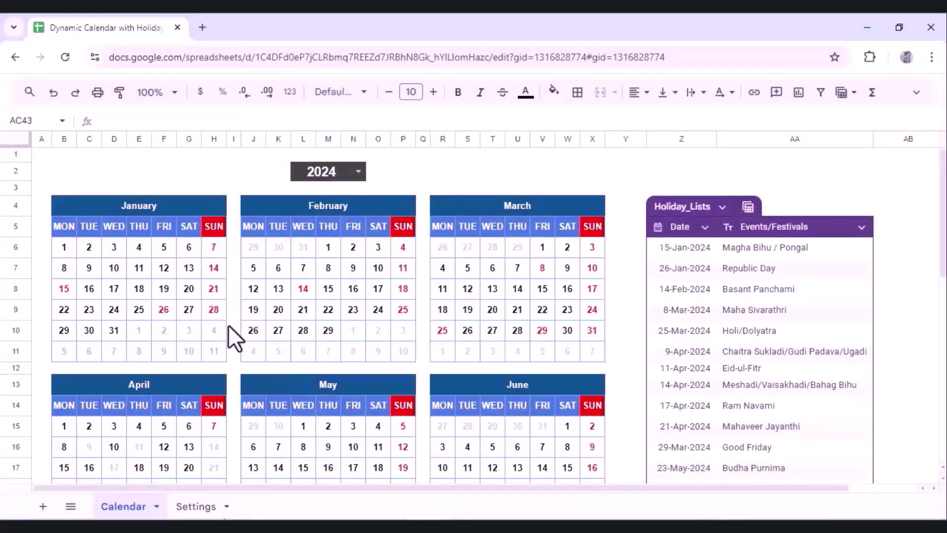
Step: Try the year dropdown with 2027 and 2030, then set it back to 2024
click(353, 175)
click(357, 172)
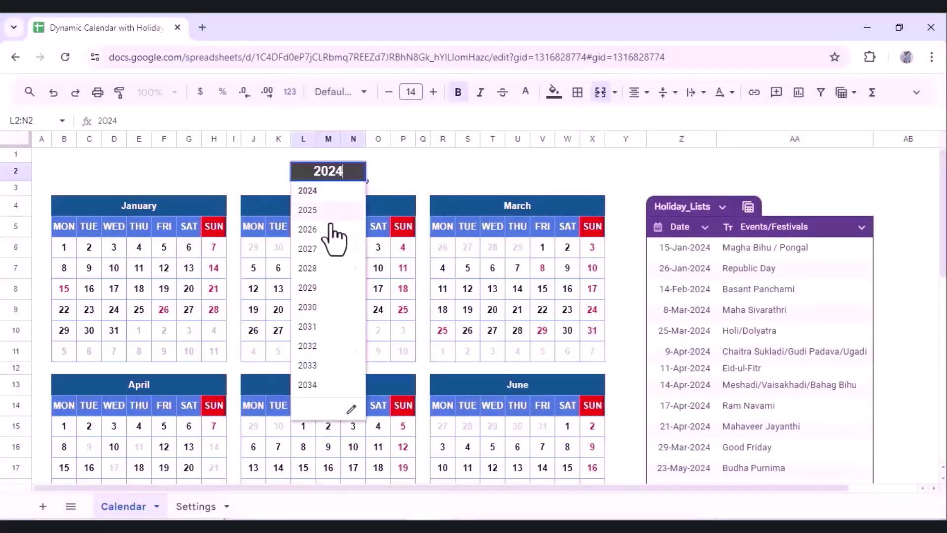
click(308, 248)
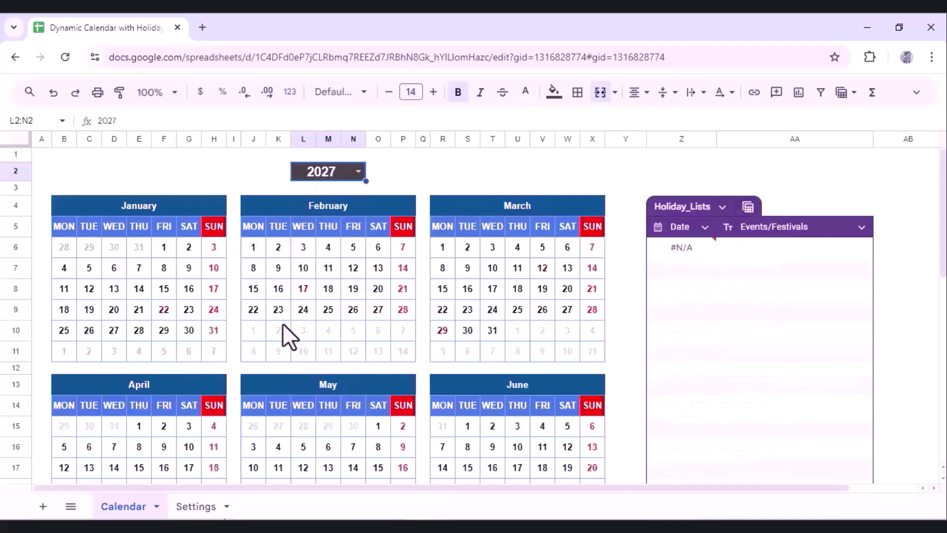
click(357, 176)
click(308, 308)
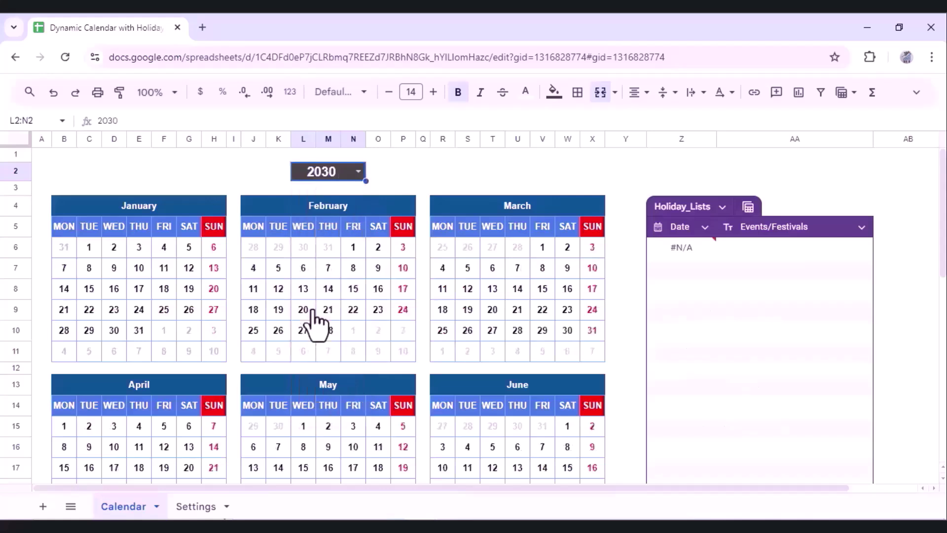
click(357, 176)
click(315, 192)
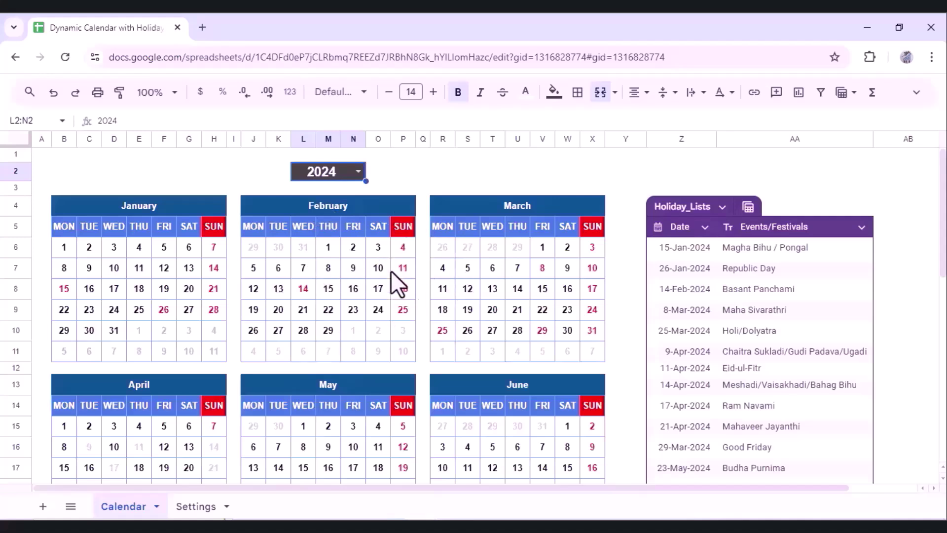
click(358, 171)
click(397, 173)
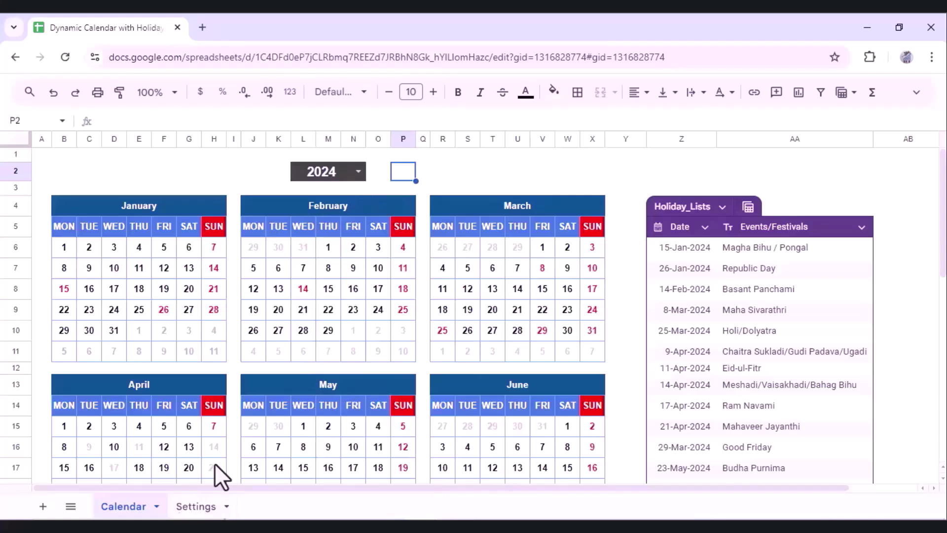
Step: Review the Settings holiday dates down to the last entry and return to Calendar
click(192, 505)
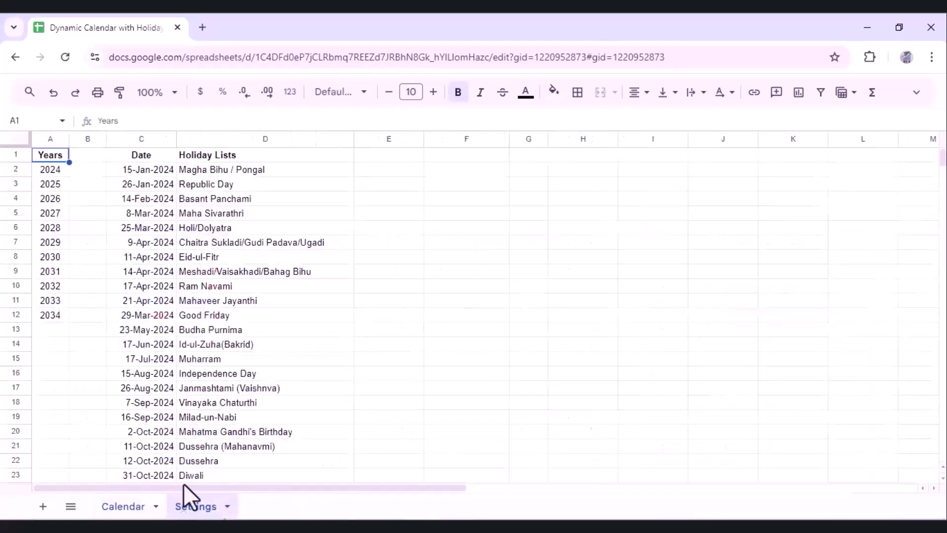
click(206, 217)
key(Left)
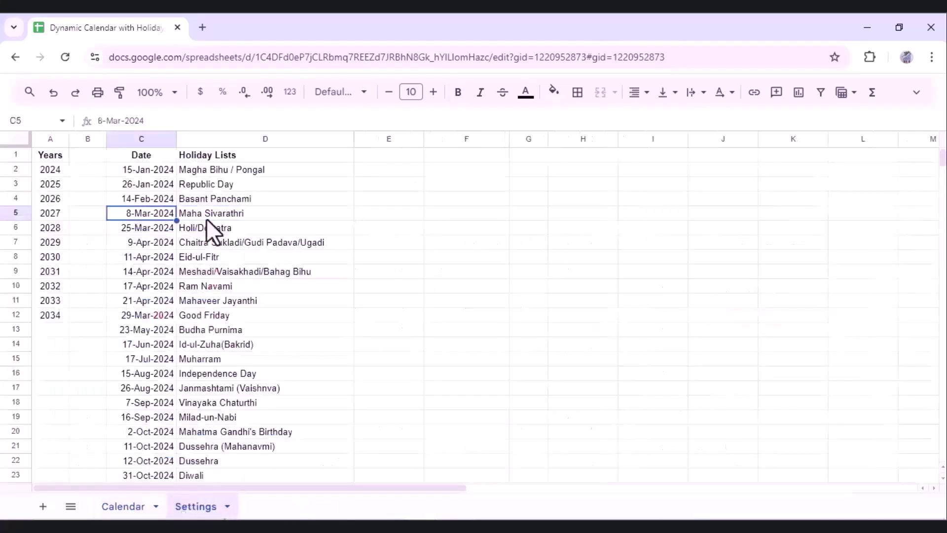
key(ctrl+Down)
key(Down)
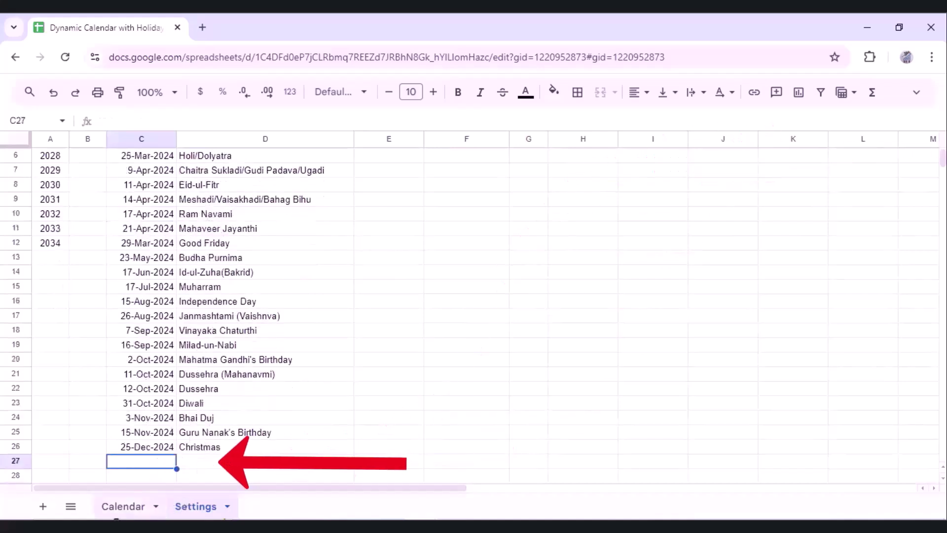
click(123, 506)
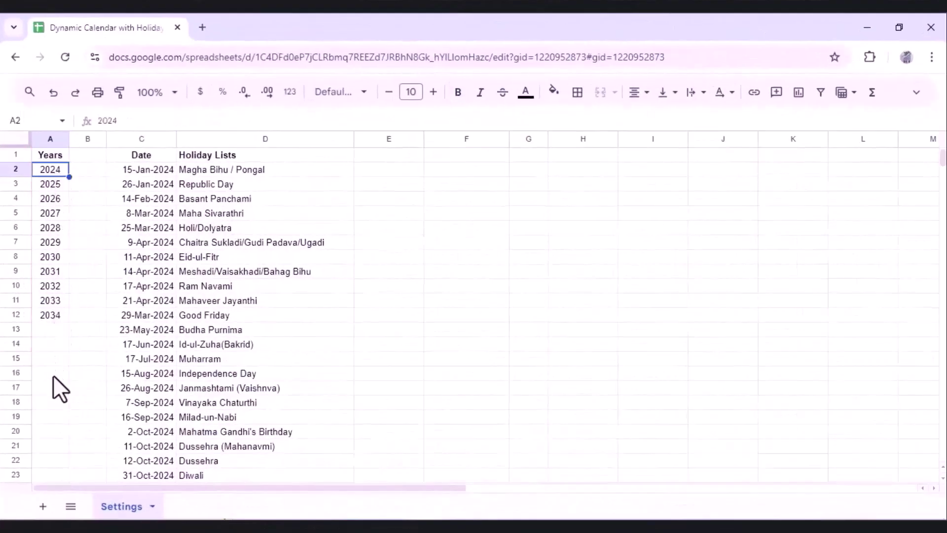
Step: Freeze the Settings header row and confirm the dates end at 25-Dec-2024
key(ctrl+Down)
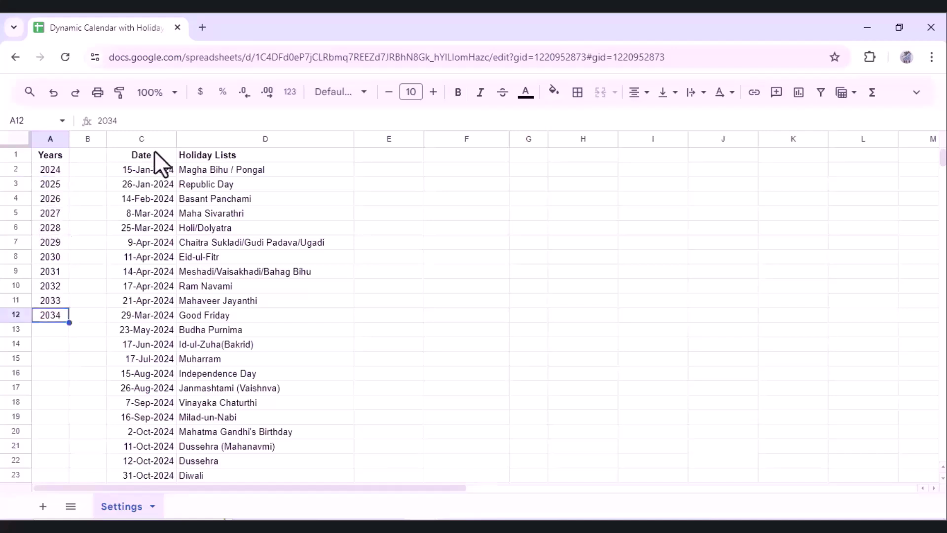
click(155, 150)
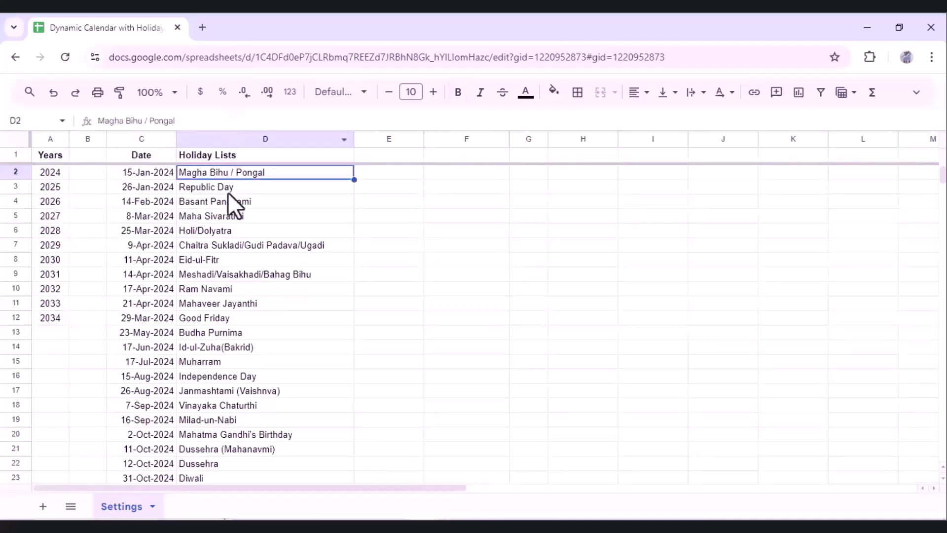
key(Left)
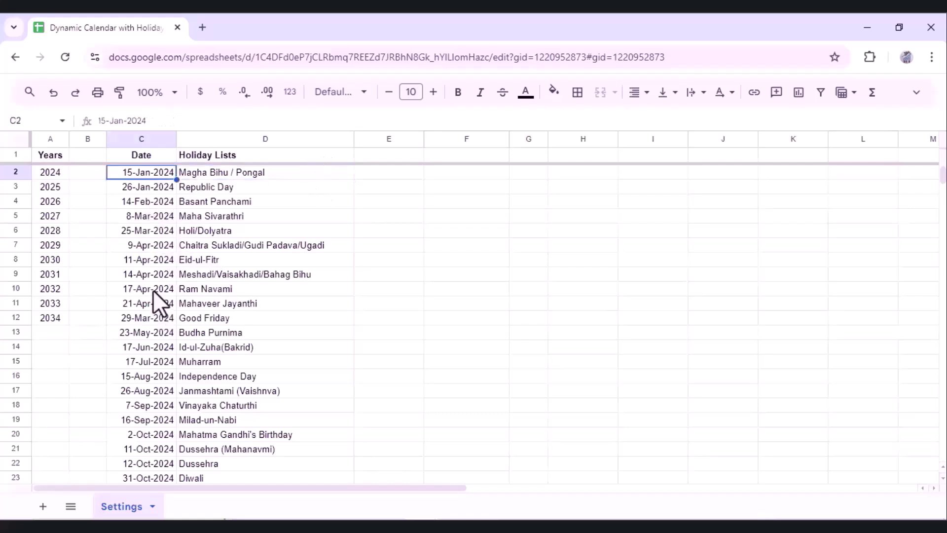
key(ctrl+Down)
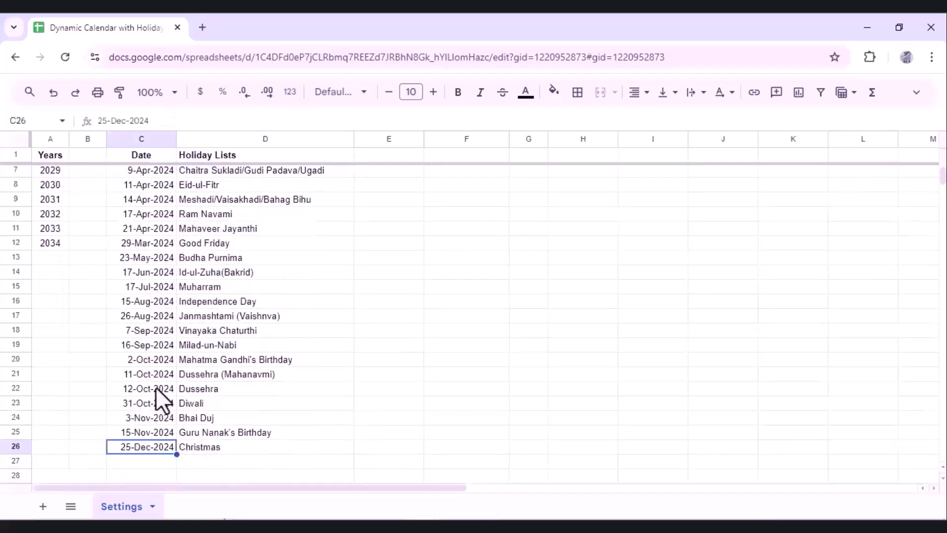
click(156, 463)
scroll(156, 463, down, 1)
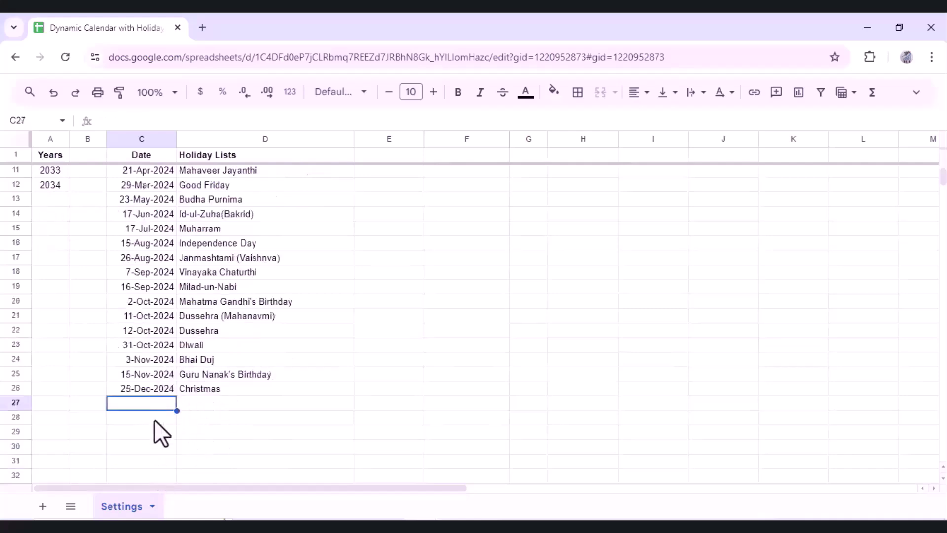
key(Left)
key(ctrl+Up)
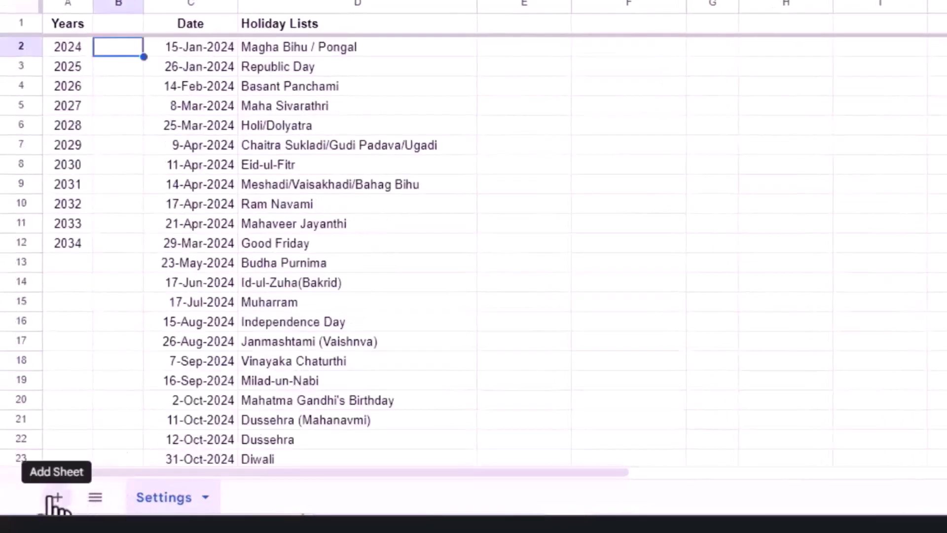
Step: Add a new sheet named Calendar placed before Settings
click(58, 497)
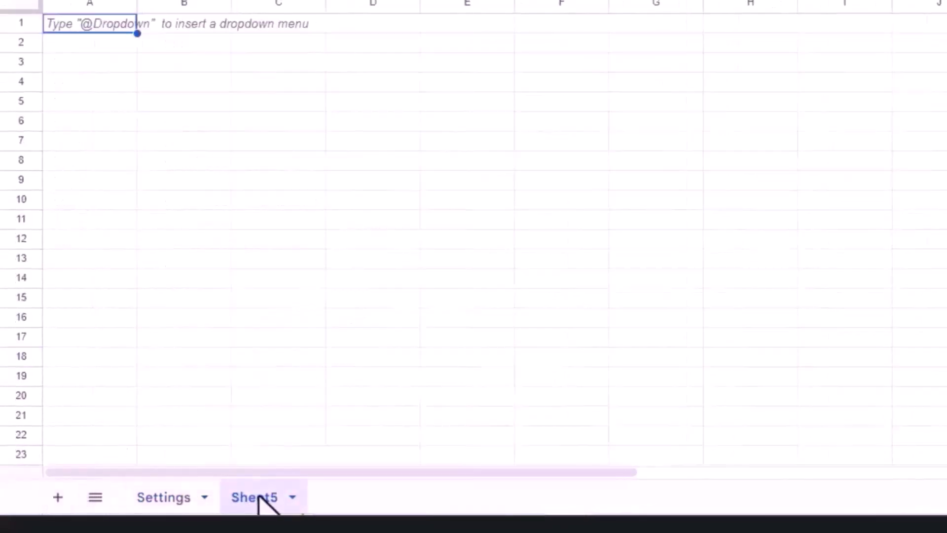
drag(257, 499, 172, 500)
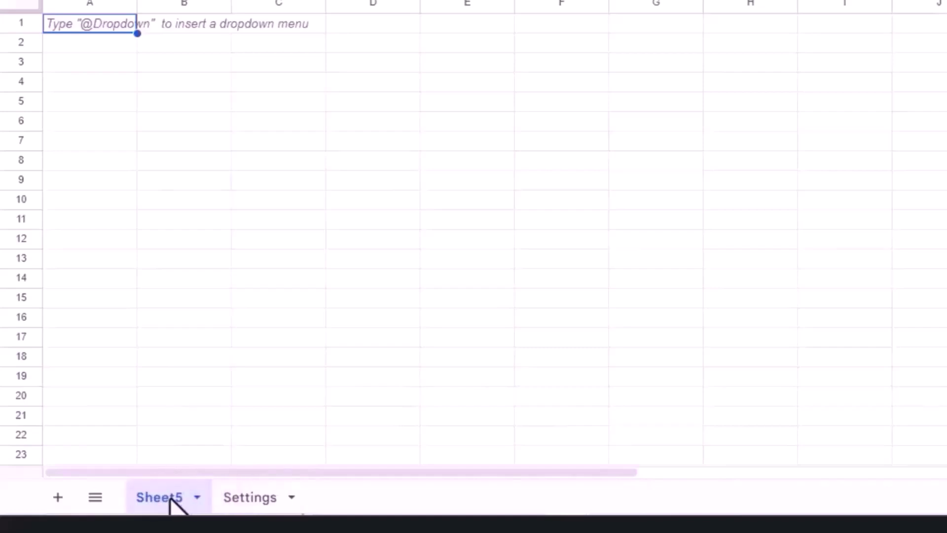
double_click(170, 499)
text(C)
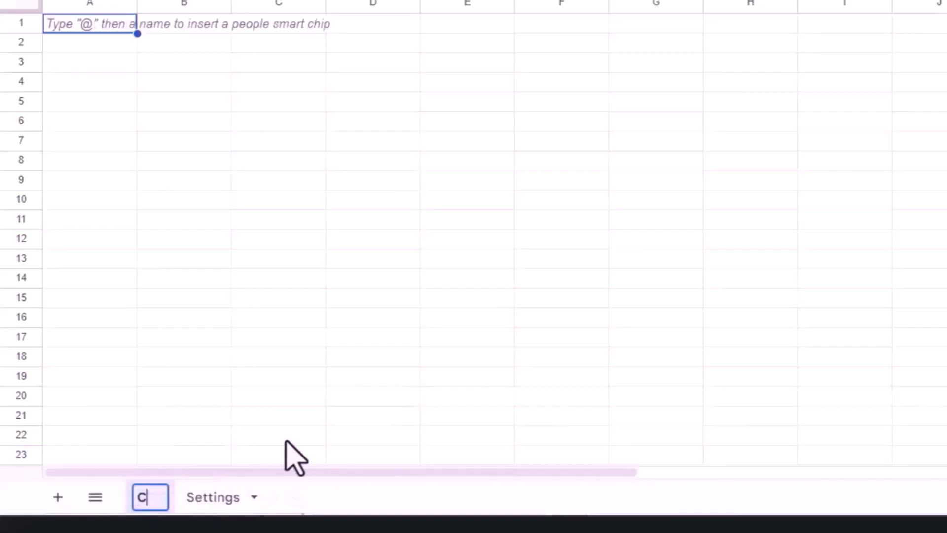
text(alendar)
key(Return)
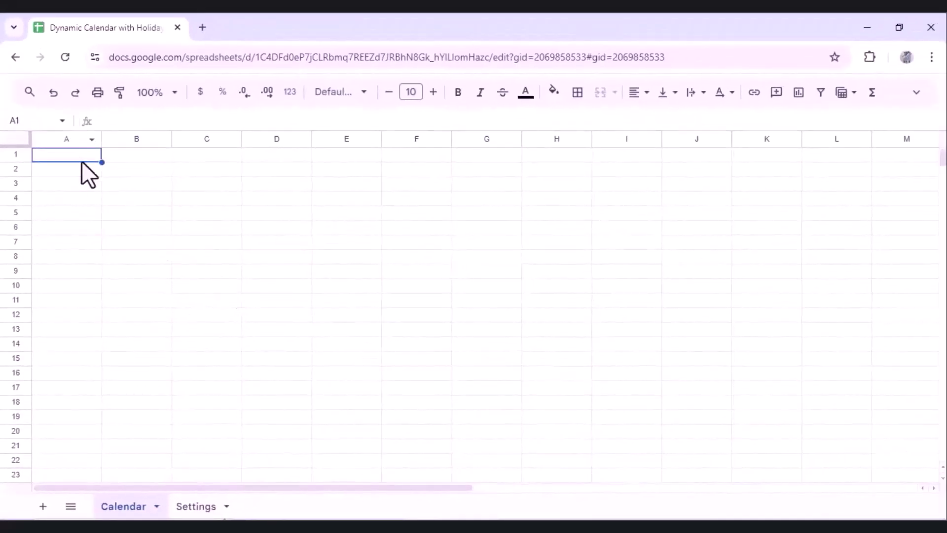
Step: Narrow columns A through X to one small uniform width
click(78, 139)
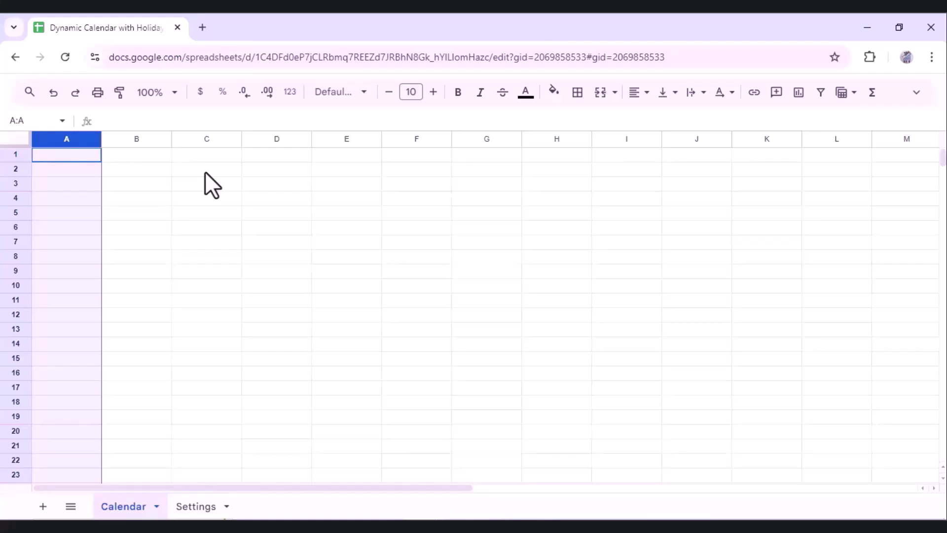
key(shift+Right)
key(shift+Right)
key(shift+Right)
key(shift+Right)
key(shift+Right)
key(shift+Right)
key(shift+Right)
key(shift+Right)
key(shift+Right)
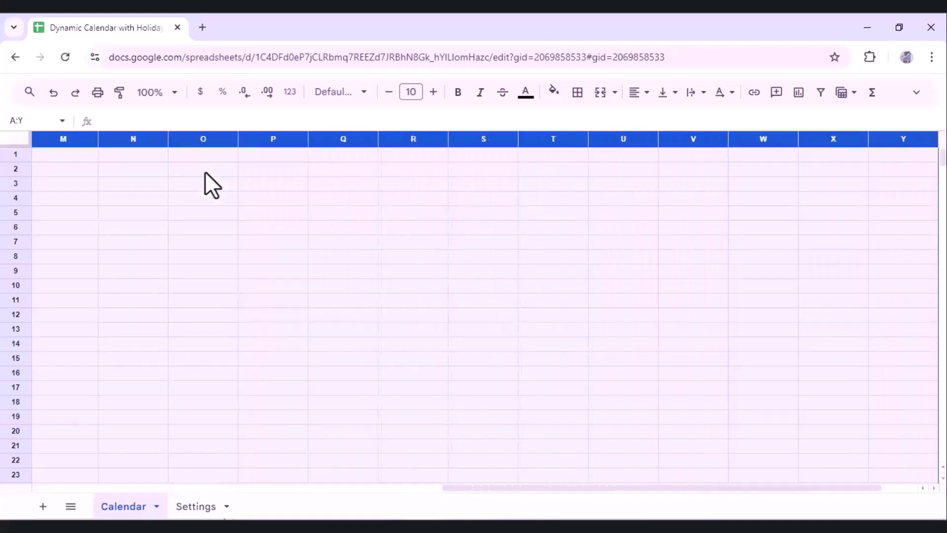
key(shift+Left)
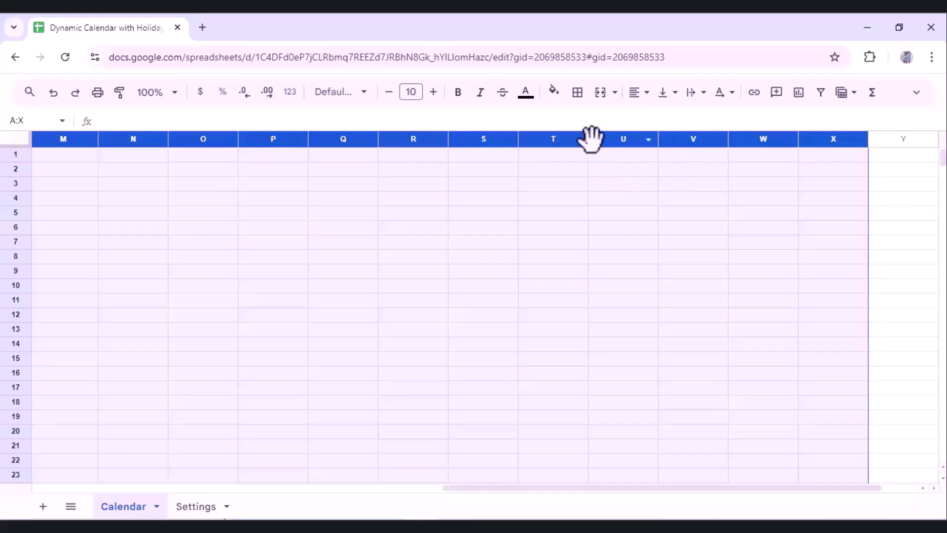
drag(588, 142, 543, 138)
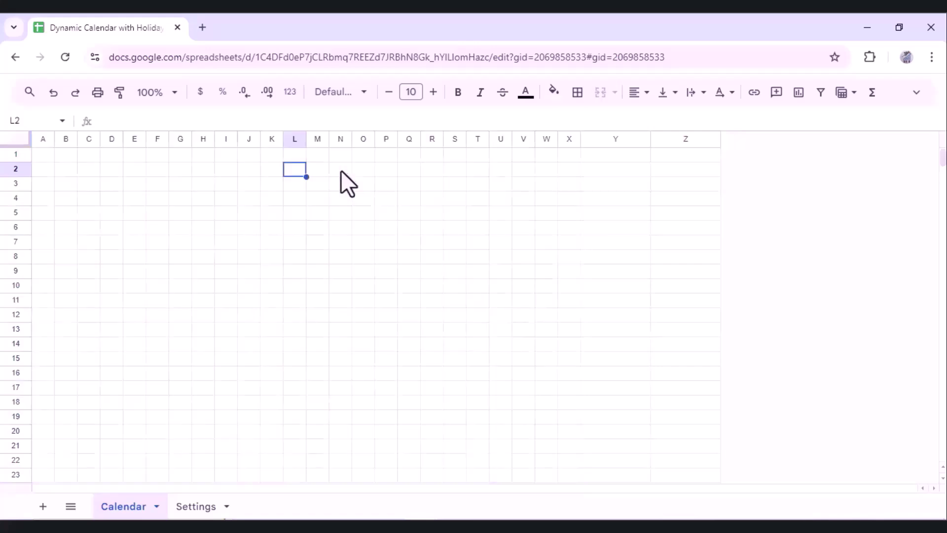
drag(294, 169, 345, 170)
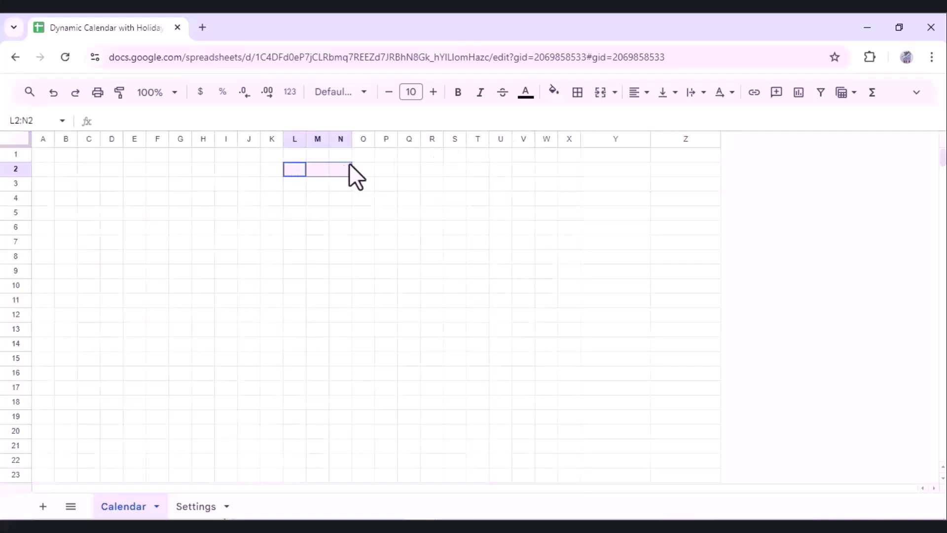
Step: Merge L2:N2 into one cell with a black fill and white text
click(601, 93)
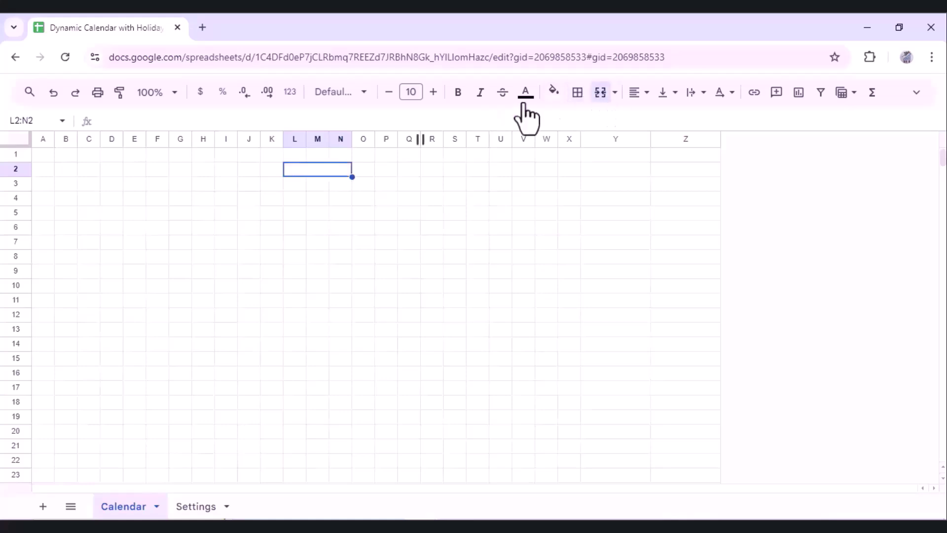
click(552, 95)
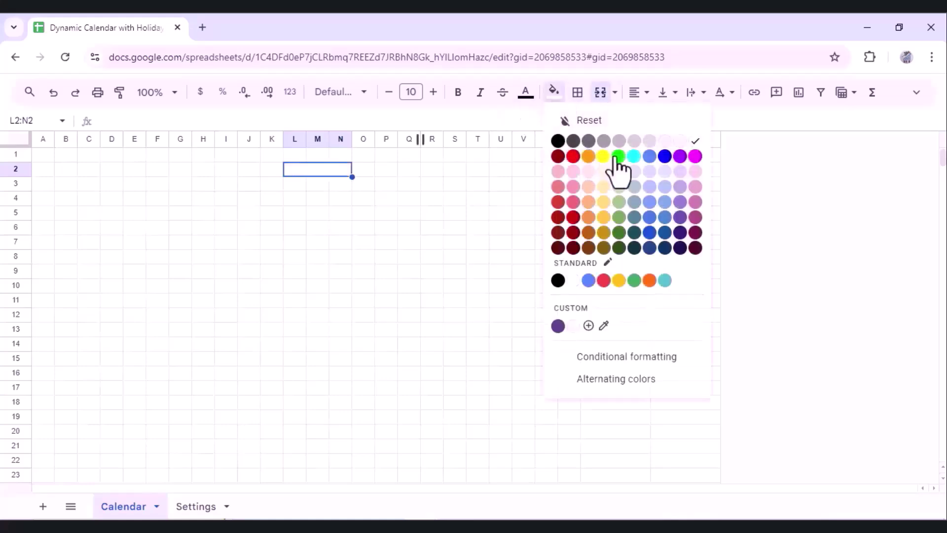
click(558, 141)
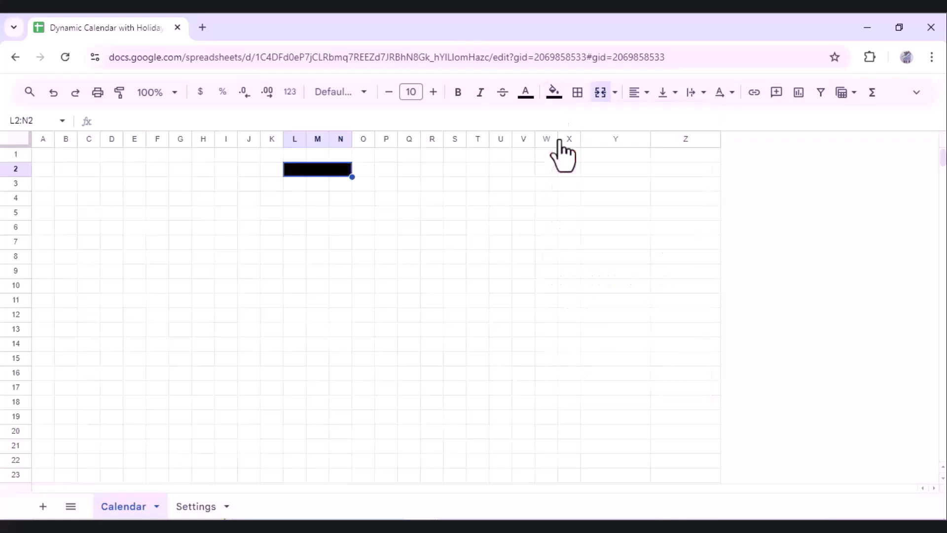
click(527, 98)
click(666, 141)
click(916, 94)
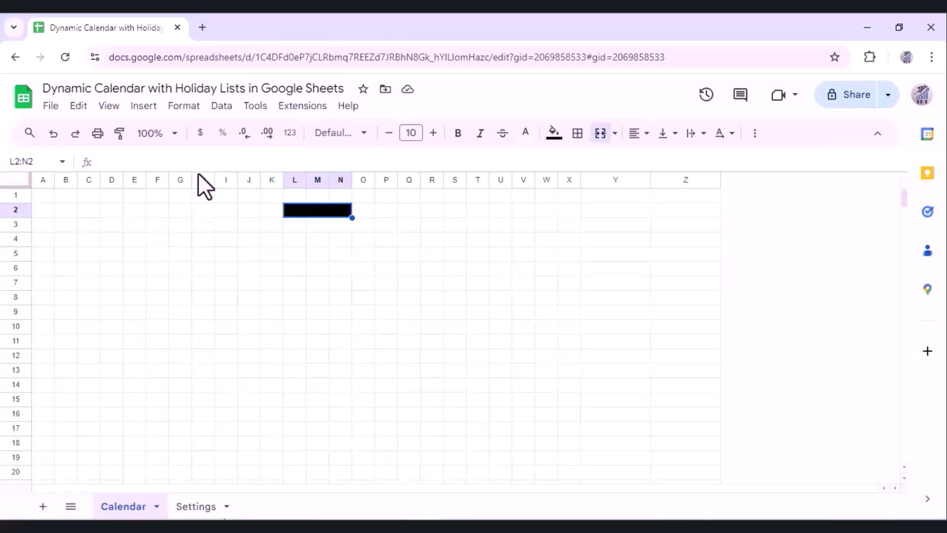
Step: Add a validation rule on L2:N2 as a dropdown from range Settings!A2:A12
click(217, 108)
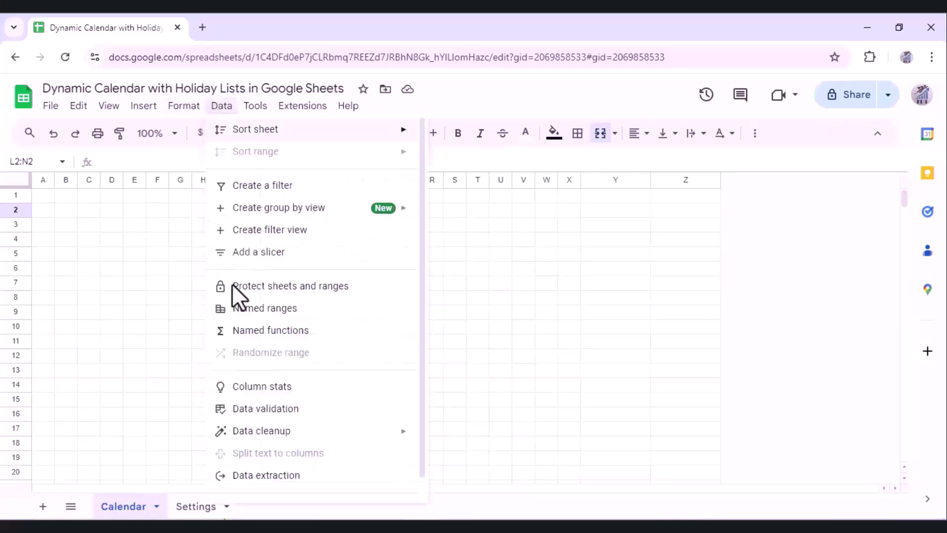
click(296, 409)
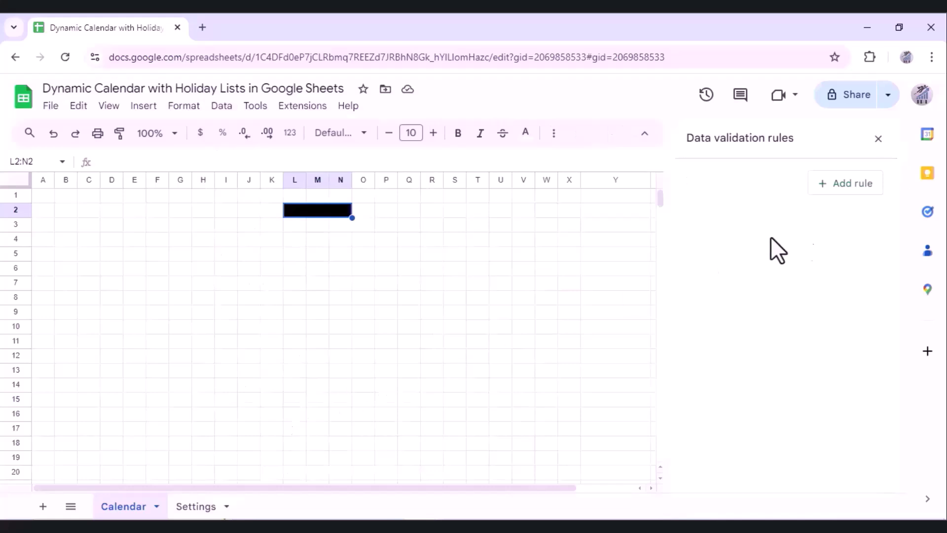
click(853, 184)
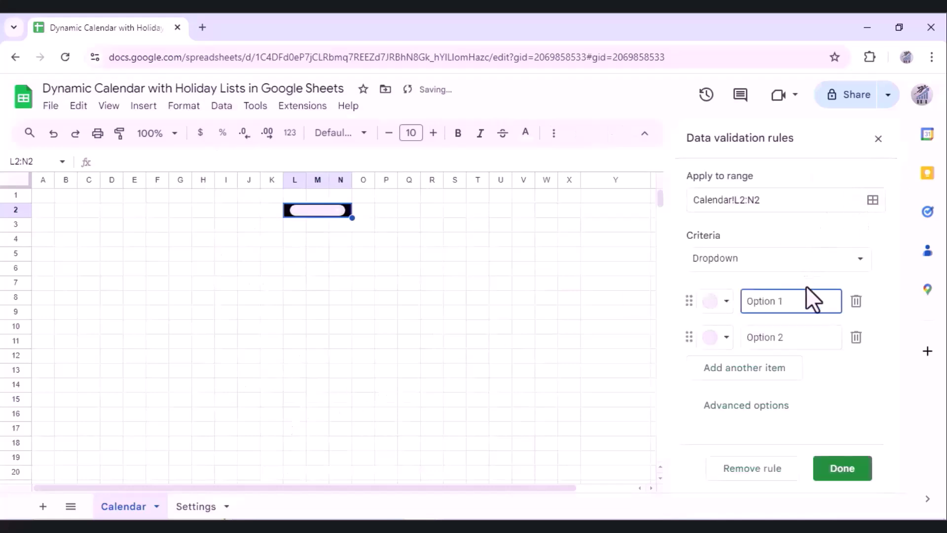
click(816, 264)
click(774, 288)
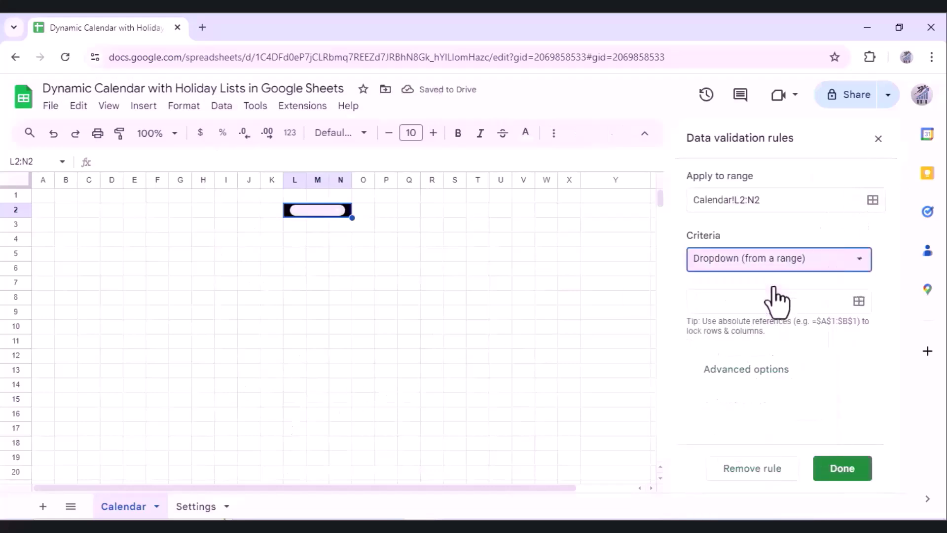
click(859, 302)
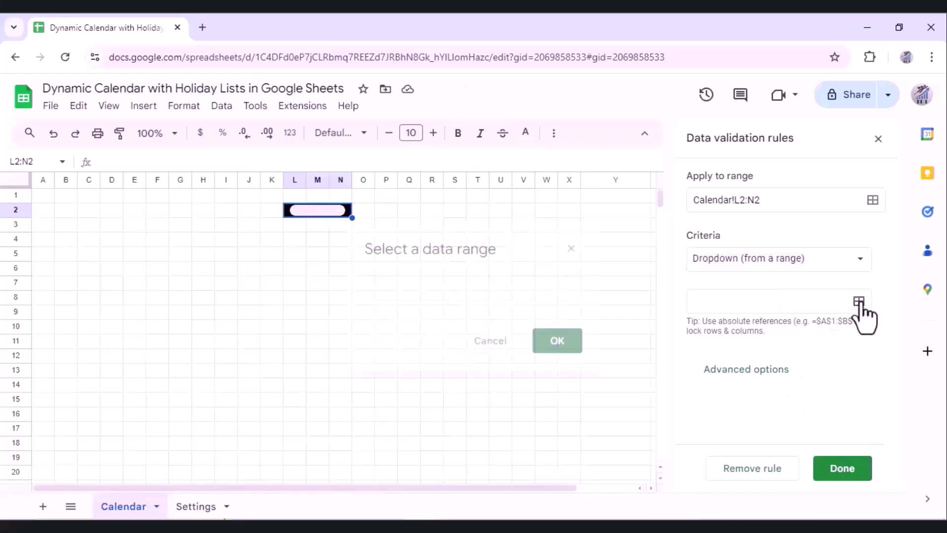
click(186, 506)
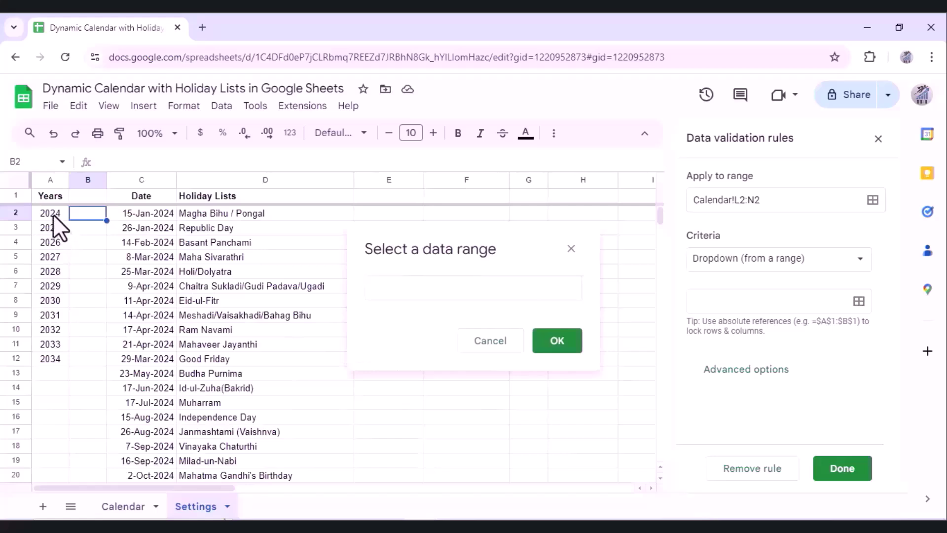
drag(52, 214, 48, 357)
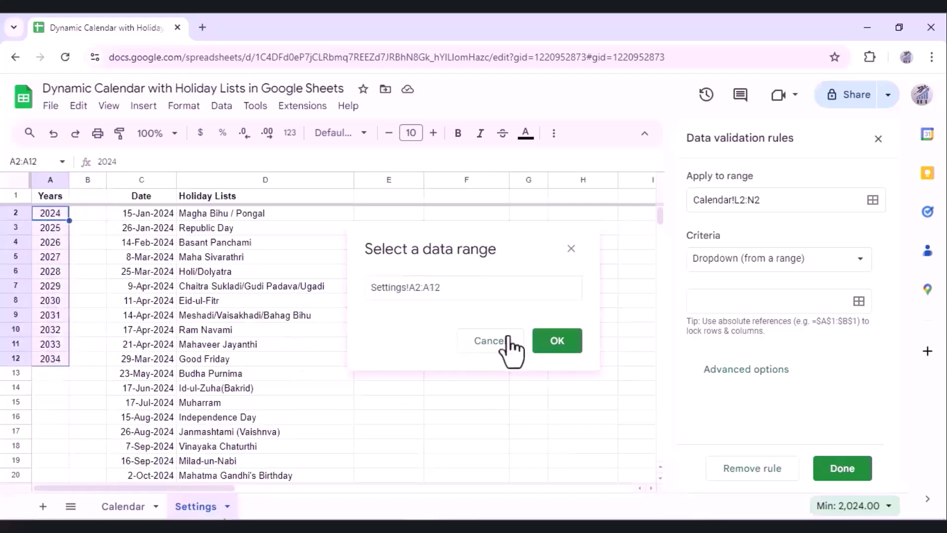
click(554, 354)
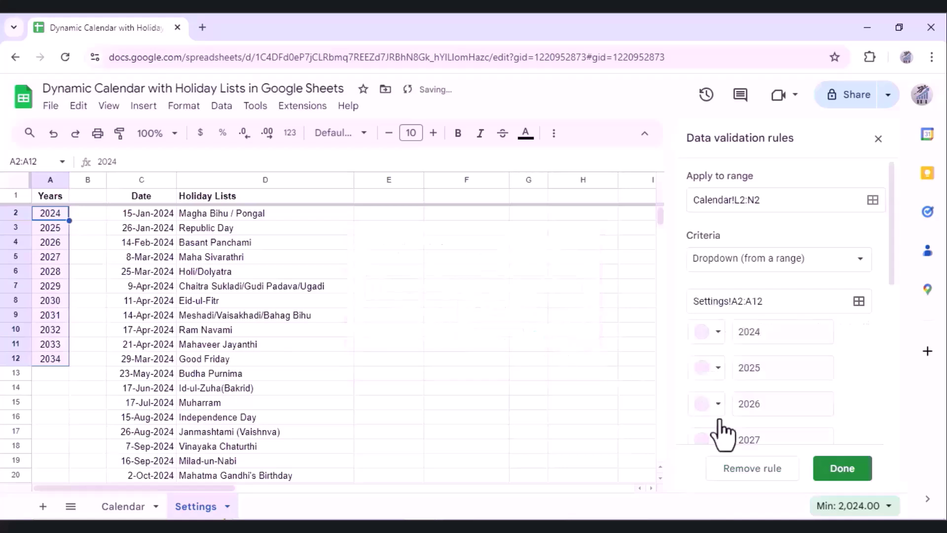
Step: Set the dropdown to arrow style, save the rule, and return to the Calendar year cell
drag(892, 271, 888, 464)
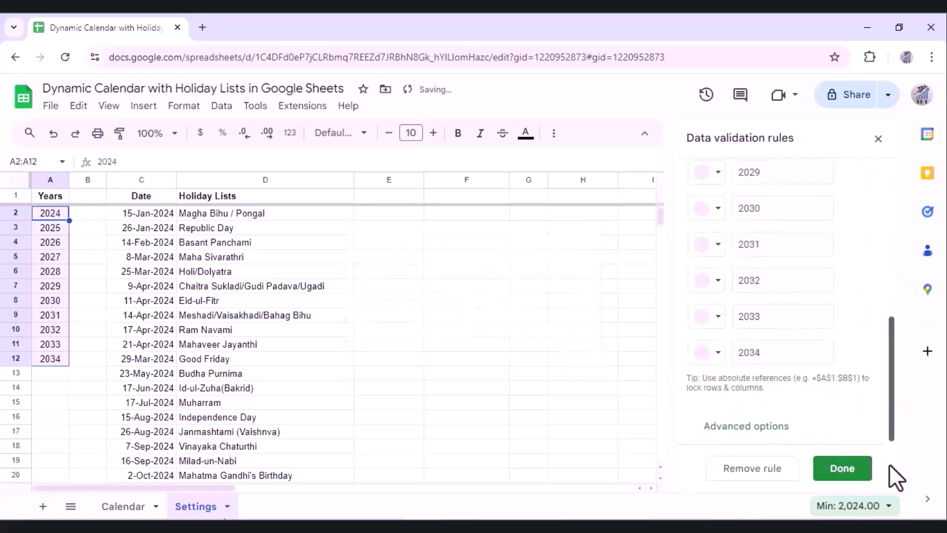
click(724, 433)
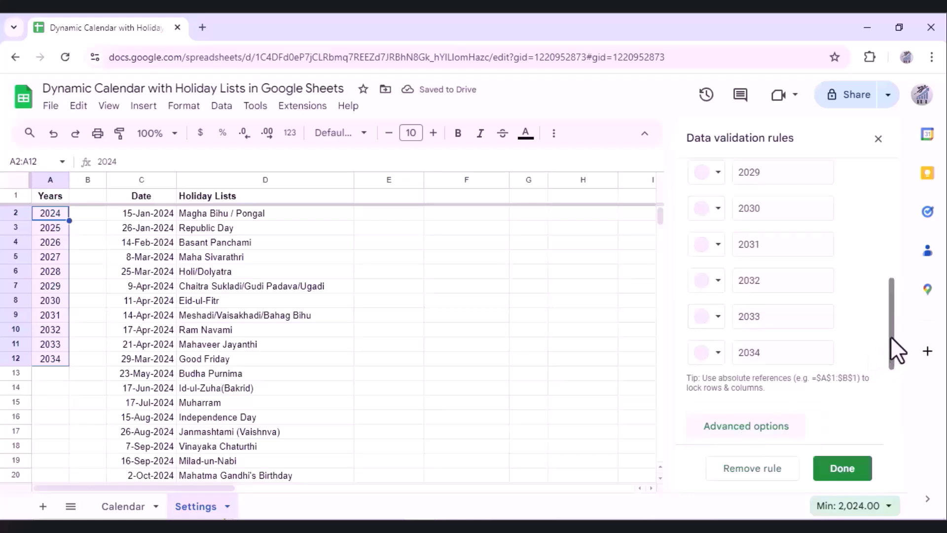
scroll(799, 376, down, 2)
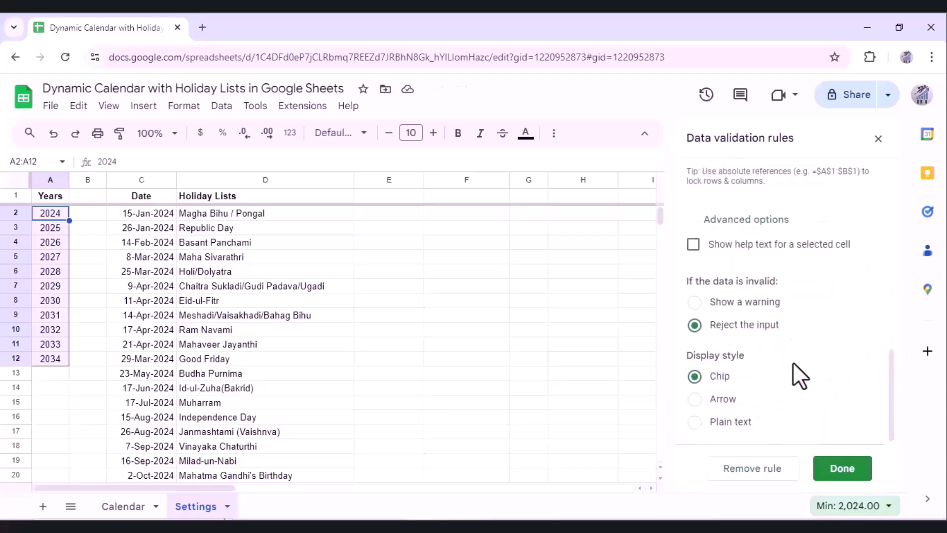
click(697, 399)
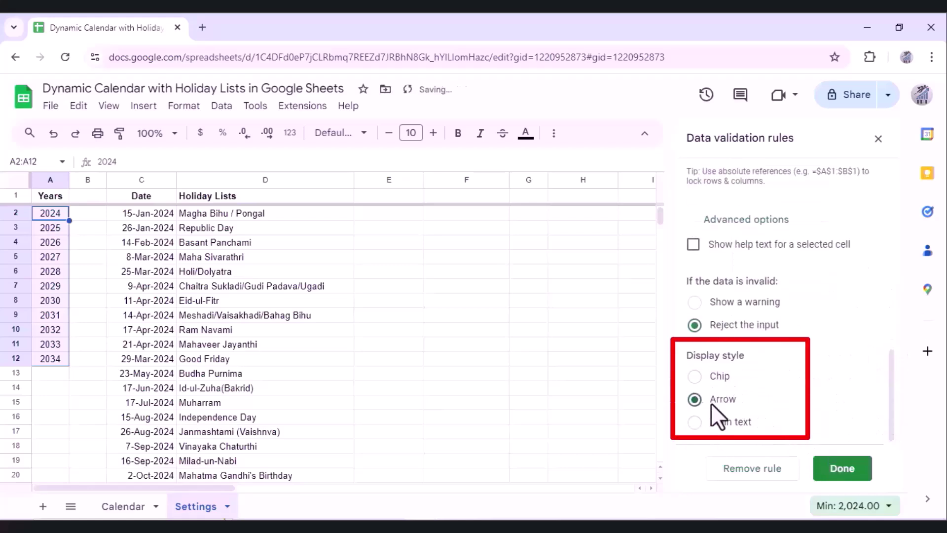
click(843, 481)
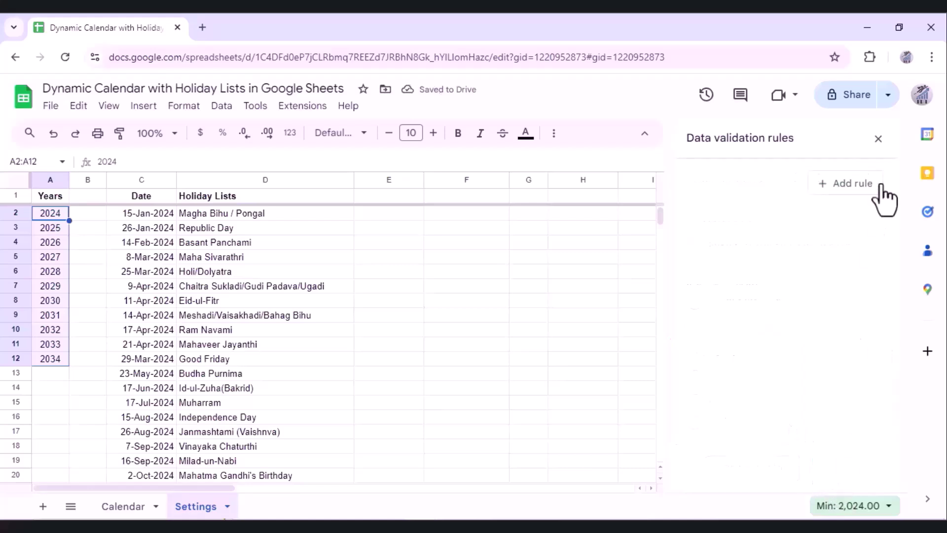
click(878, 140)
click(212, 376)
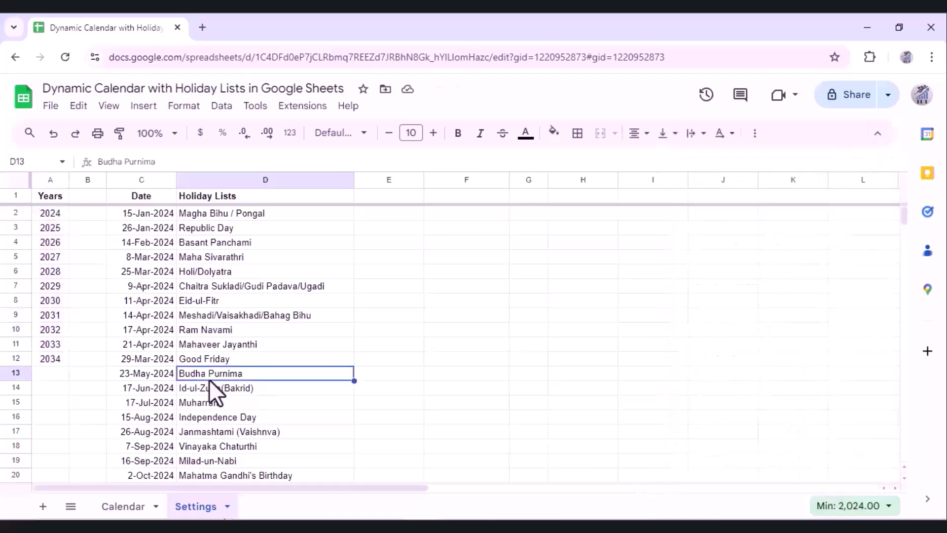
click(125, 506)
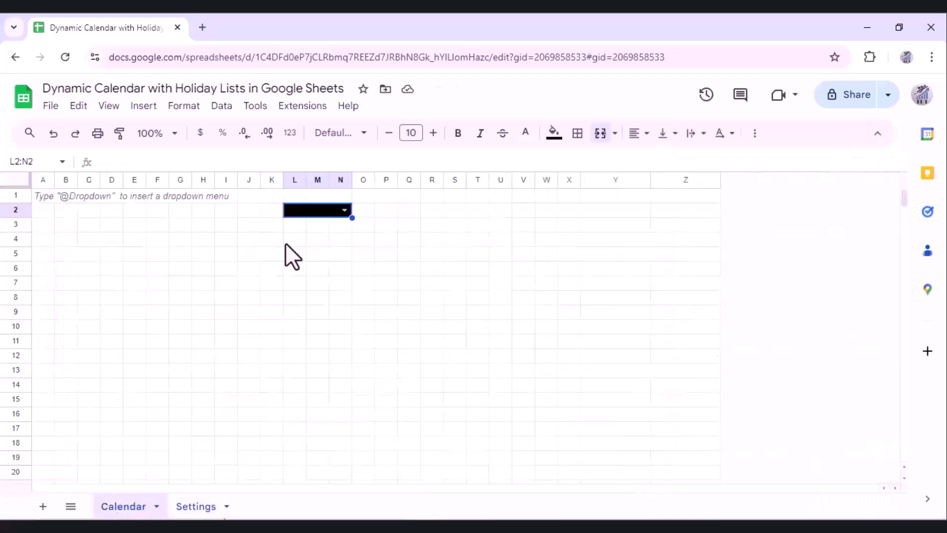
click(344, 211)
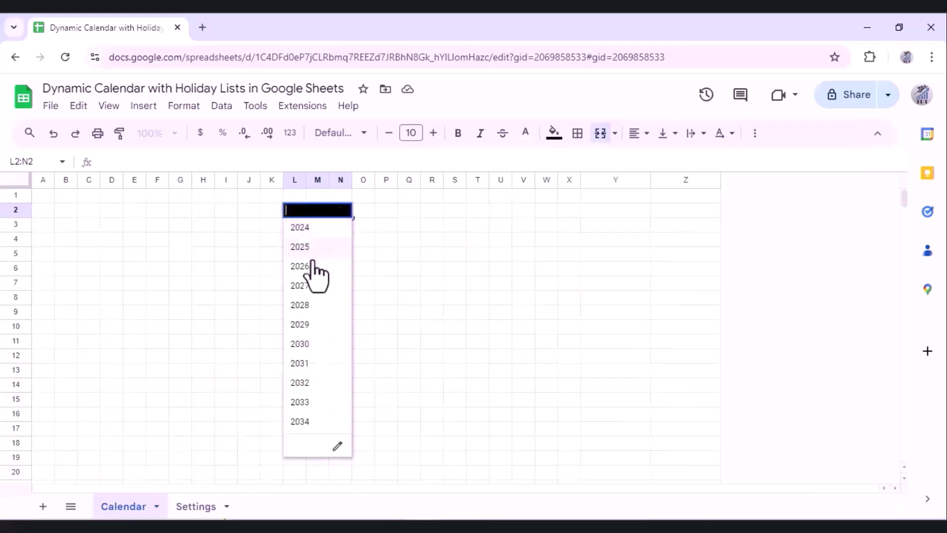
Step: Choose 2024 in the year cell and format it bold at size 14
click(310, 231)
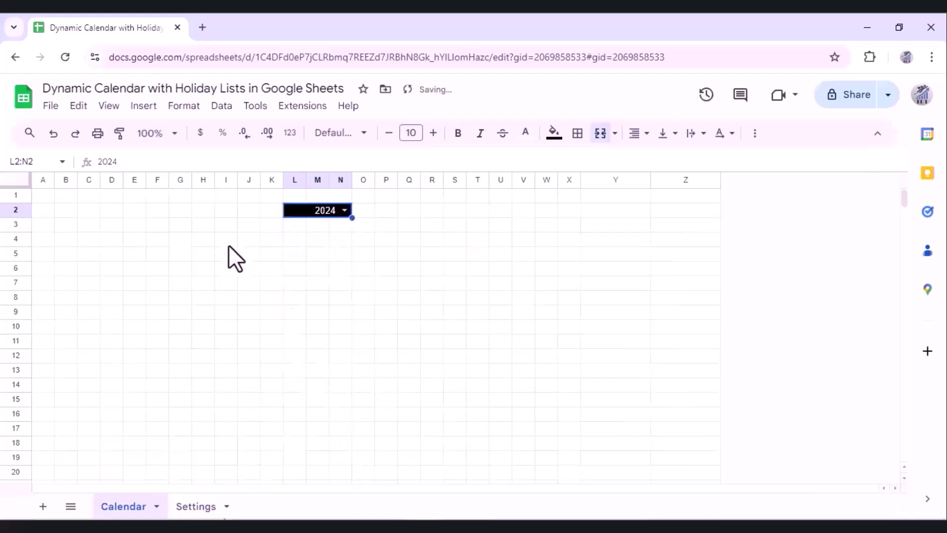
click(415, 138)
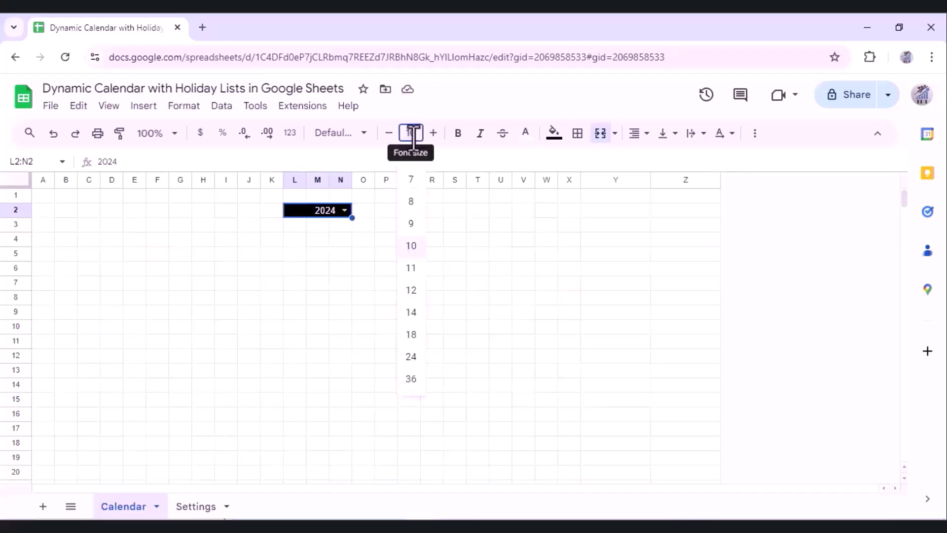
click(411, 312)
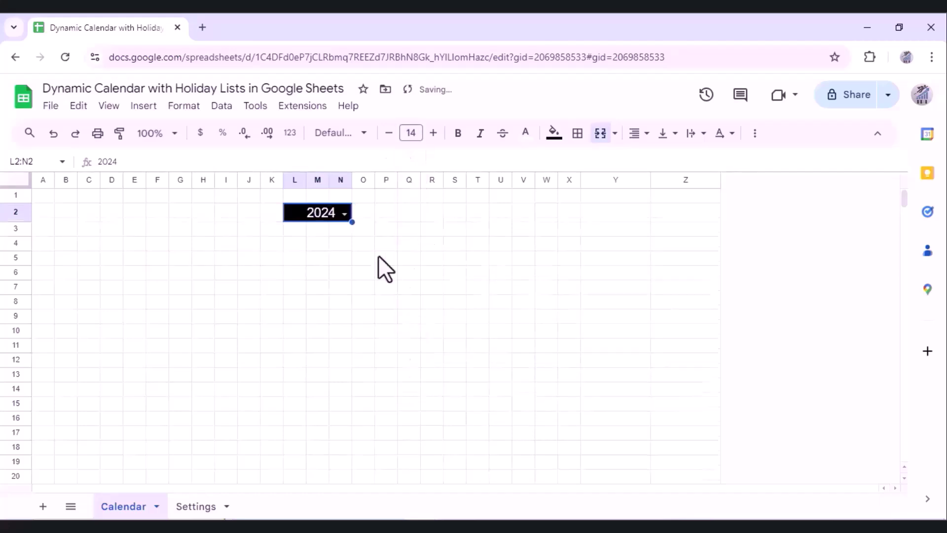
click(458, 135)
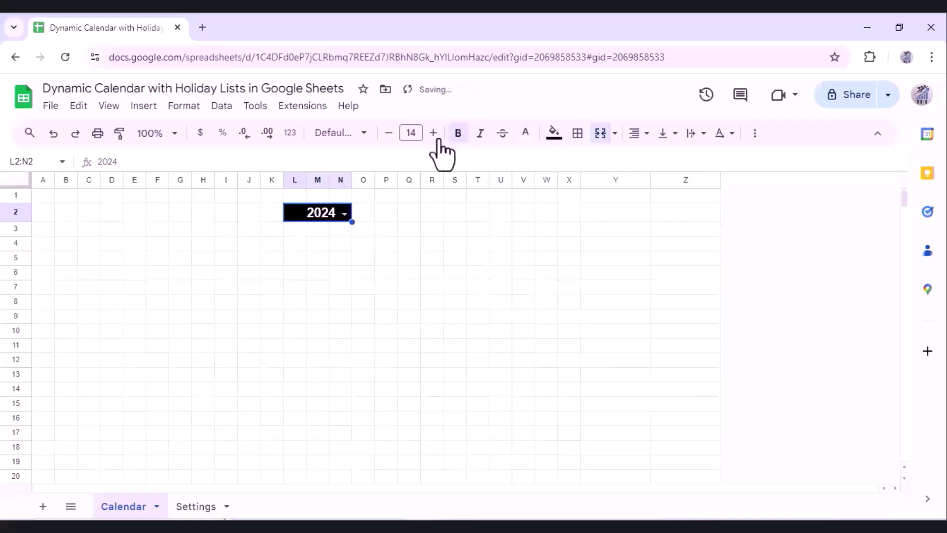
Step: Centre columns A through X both horizontally and vertically
click(48, 200)
click(42, 179)
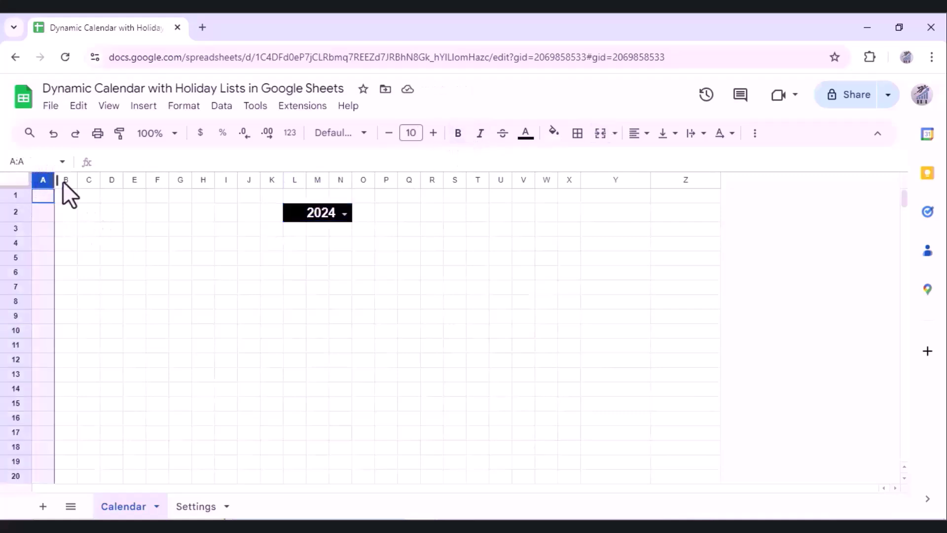
shift+click(572, 180)
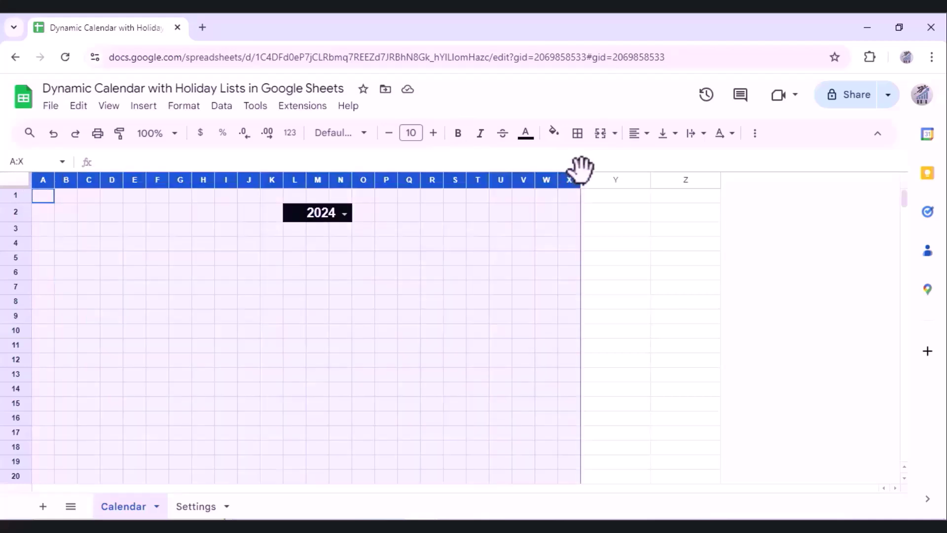
click(641, 137)
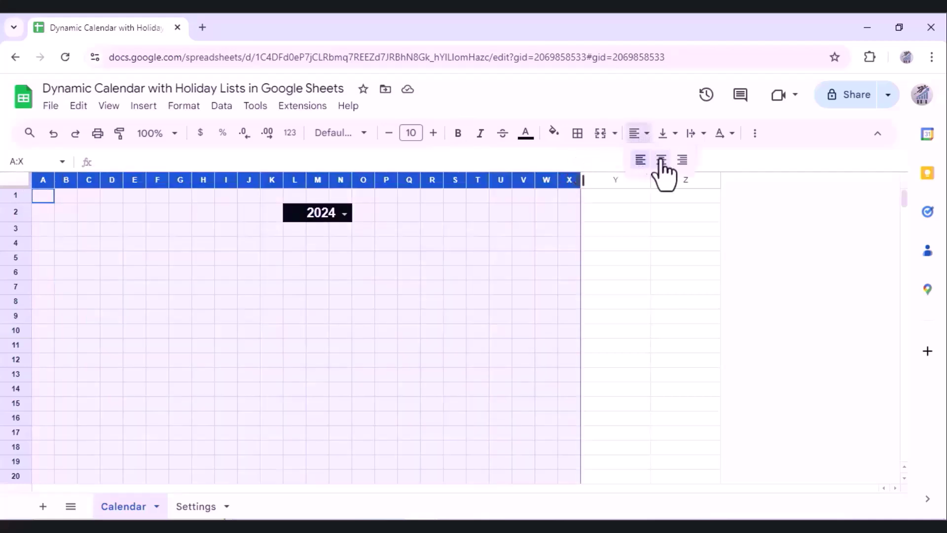
click(662, 163)
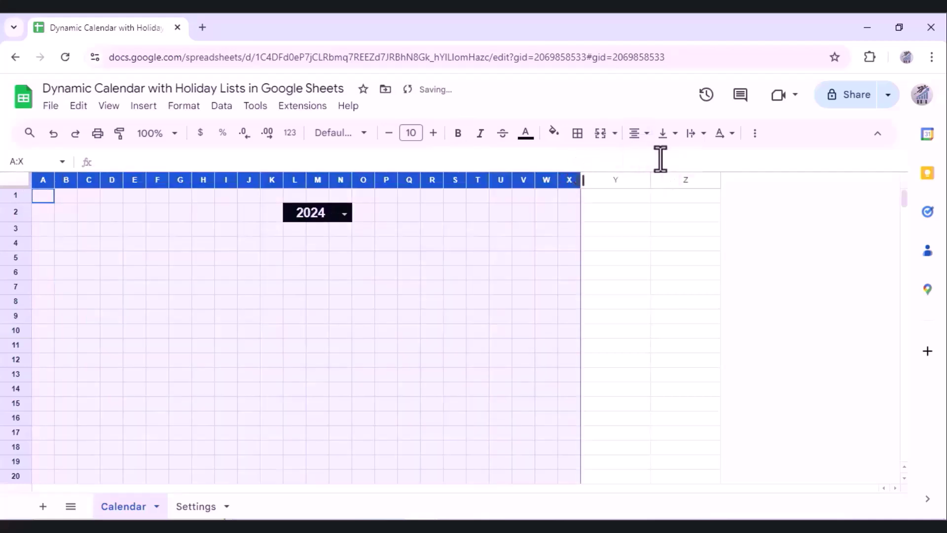
click(667, 134)
click(691, 160)
click(72, 259)
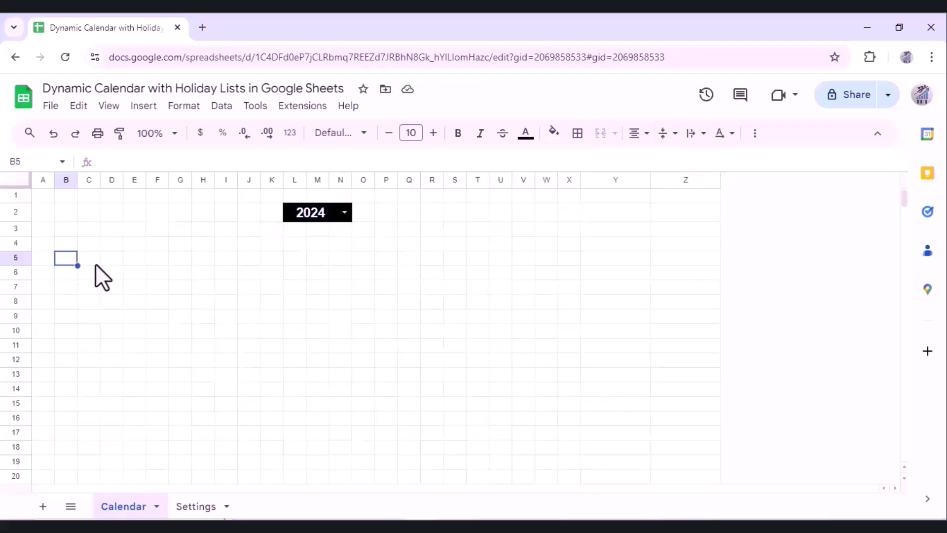
Step: Enter MON in B5 and autofill TUE through SUN across C5:H5
text(MON)
key(Return)
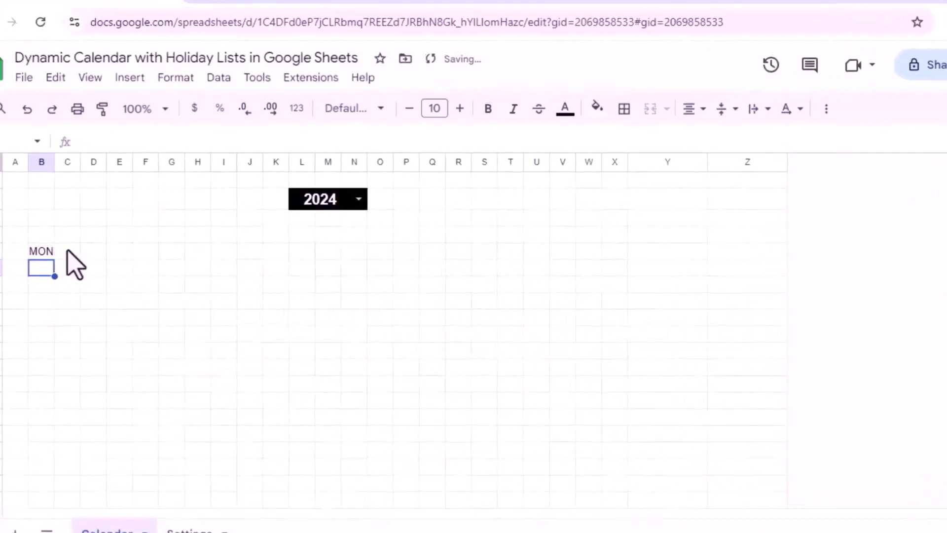
click(64, 257)
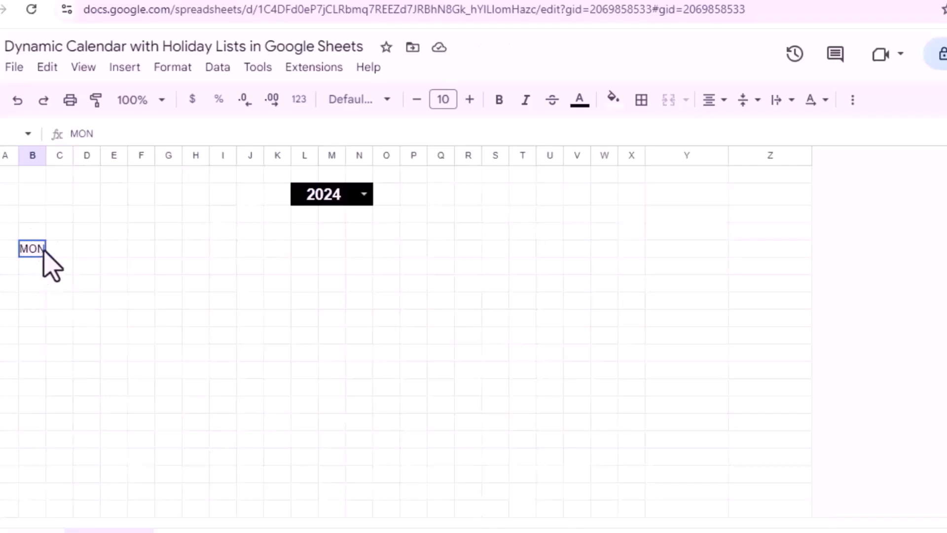
drag(46, 258, 206, 261)
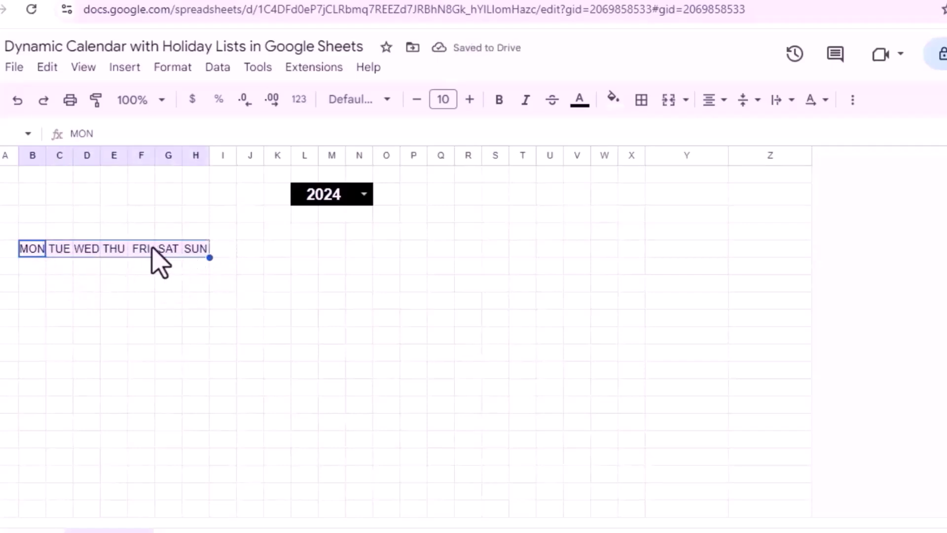
Step: Make all text in columns A through X bold
click(7, 155)
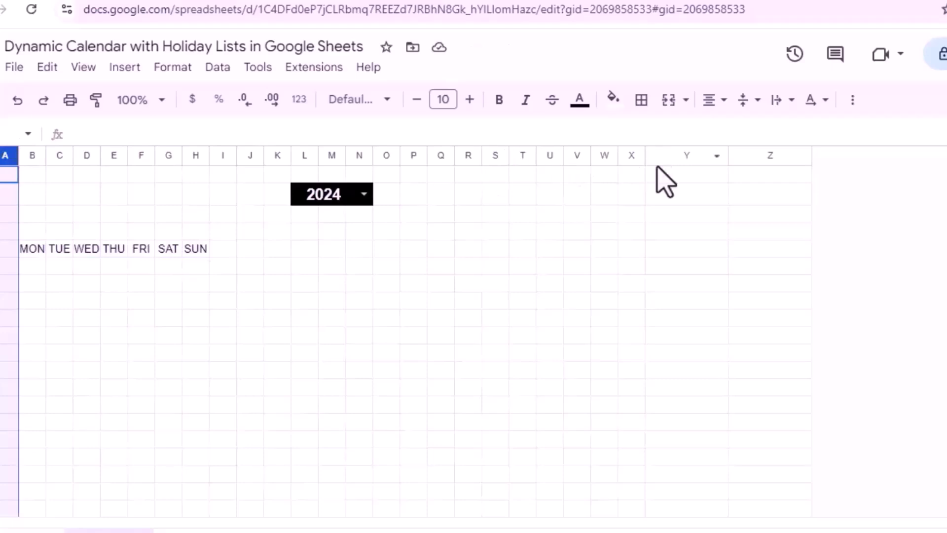
shift+click(633, 157)
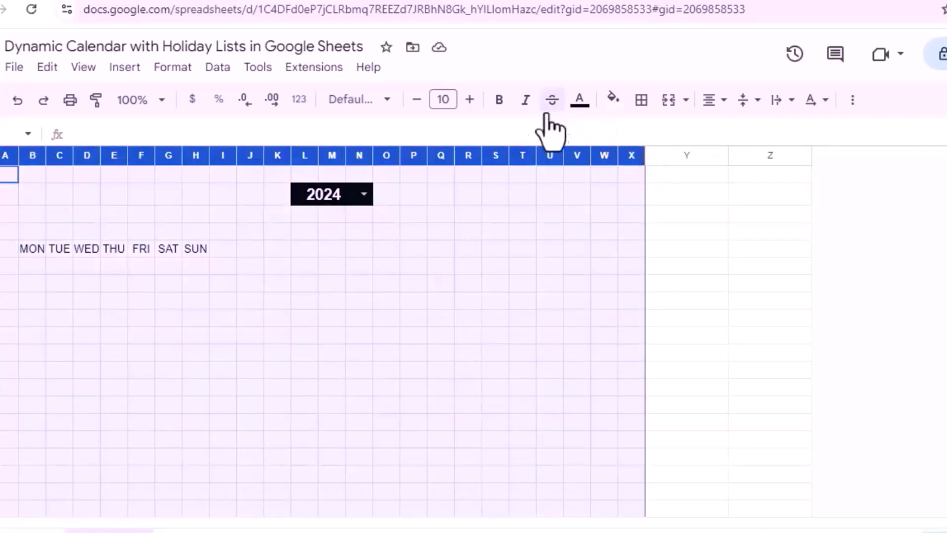
click(500, 100)
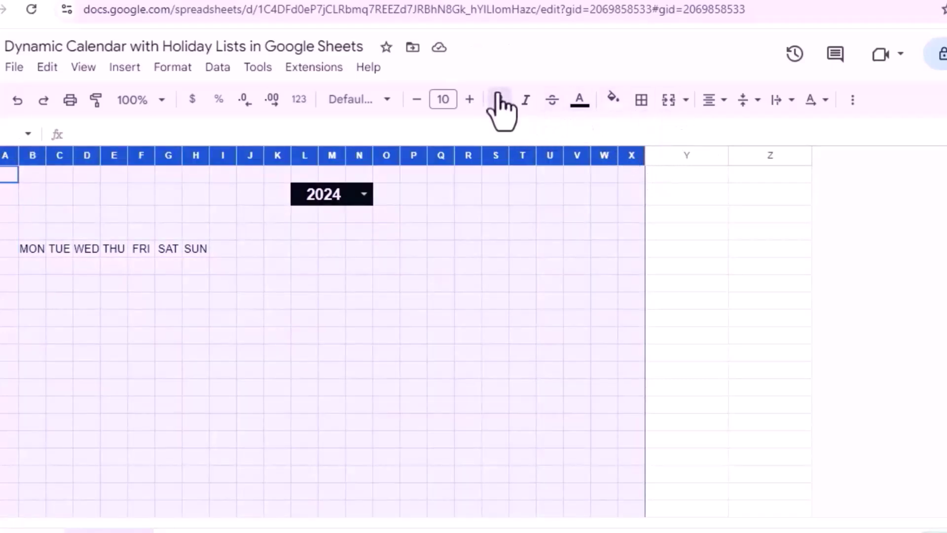
click(39, 249)
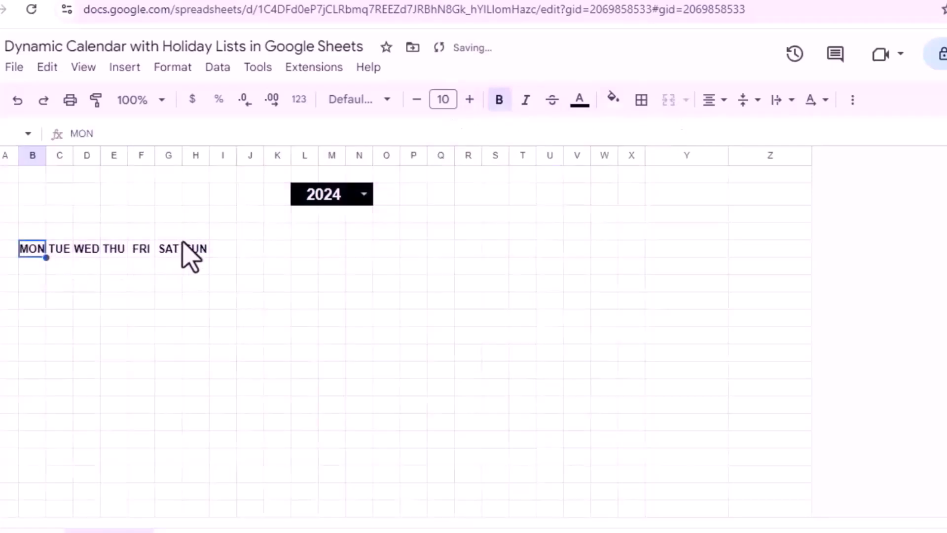
shift+click(199, 249)
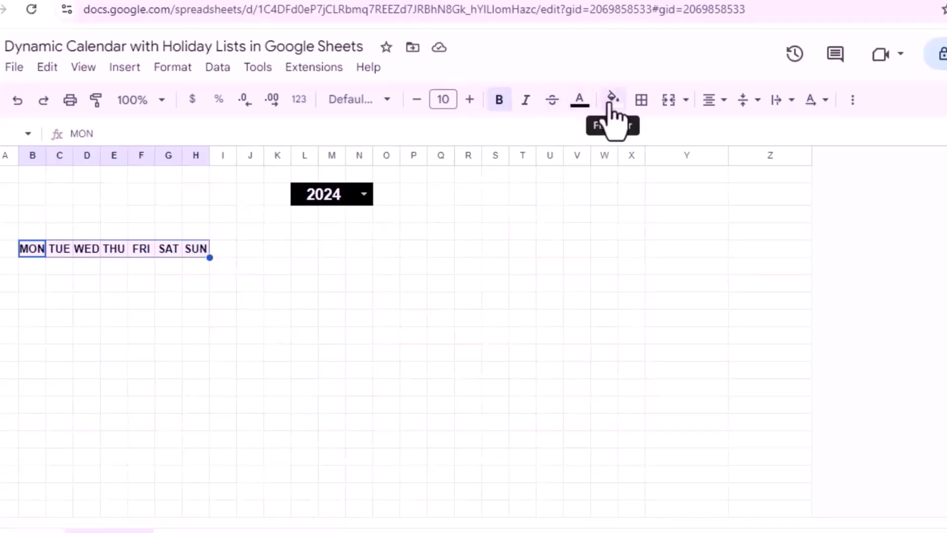
Step: Give the weekday row B5:H5 a blue fill with white text
click(612, 101)
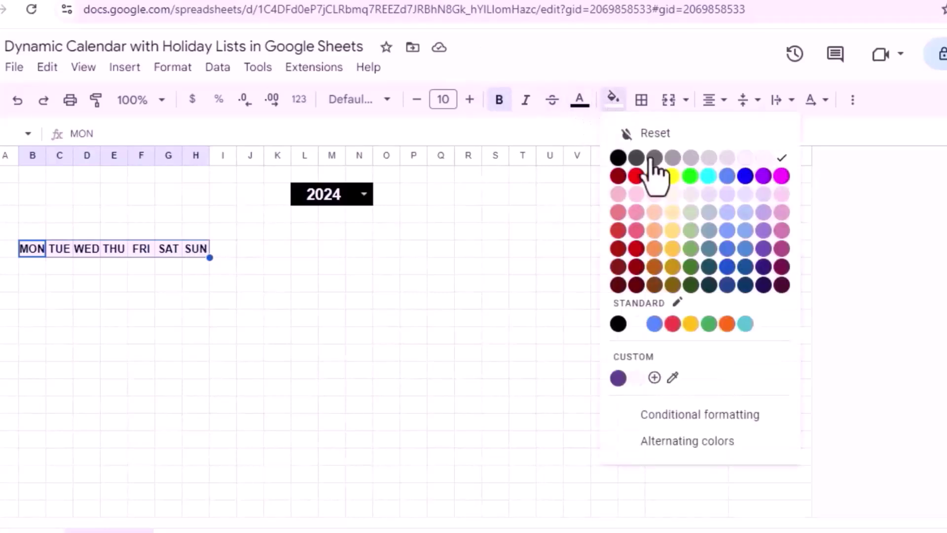
click(727, 249)
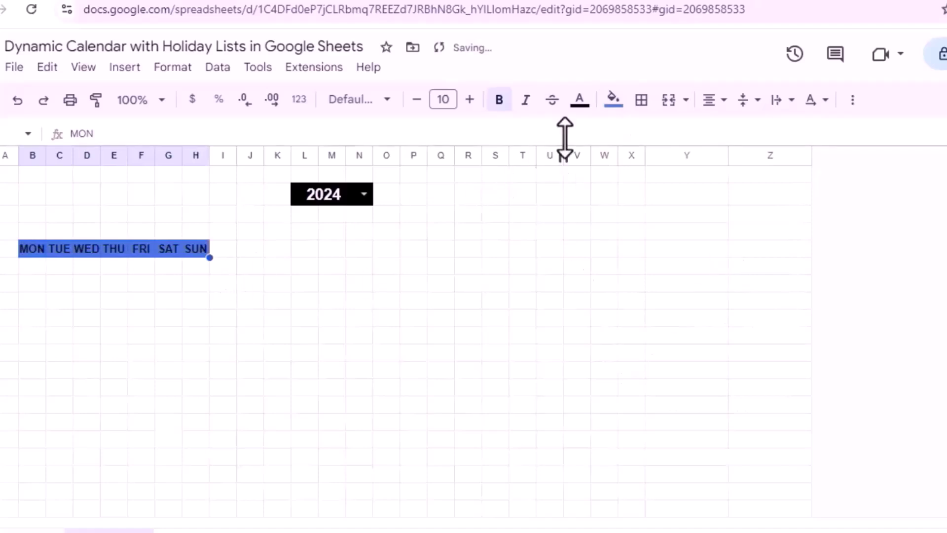
click(580, 101)
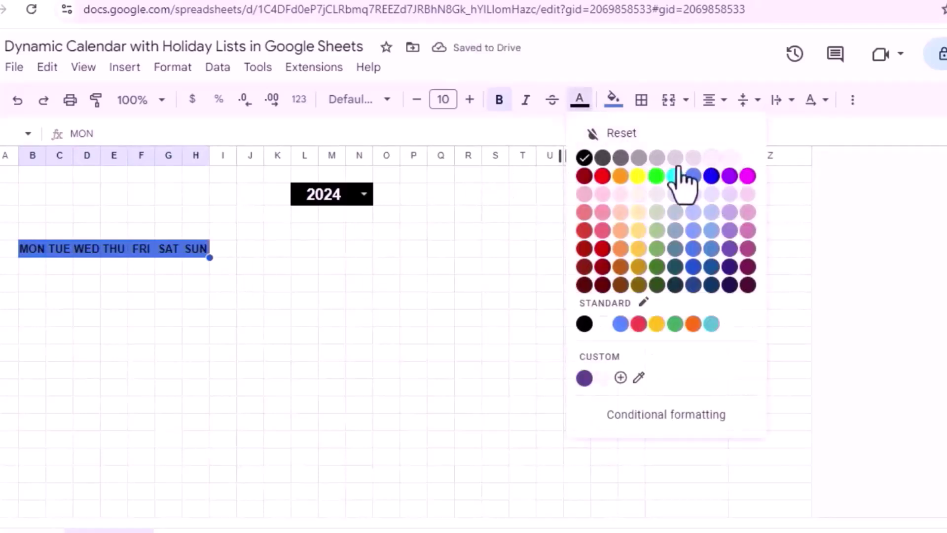
click(747, 158)
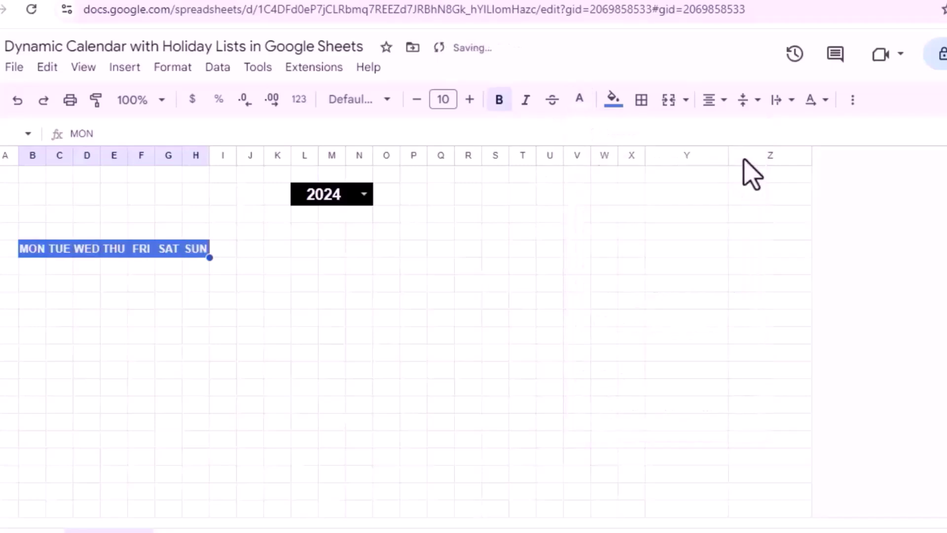
Step: Merge B4:H4 into one cell with a dark blue fill and white text
click(31, 231)
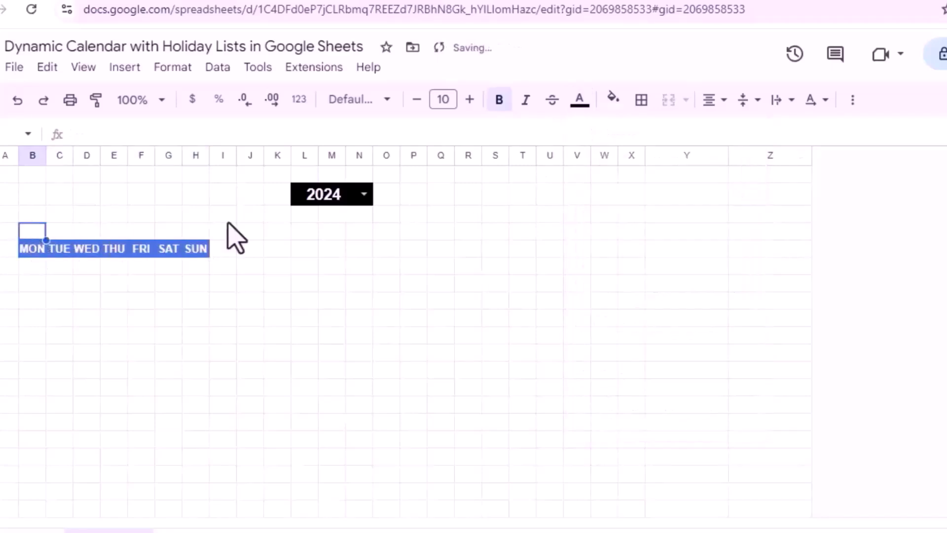
shift+click(198, 232)
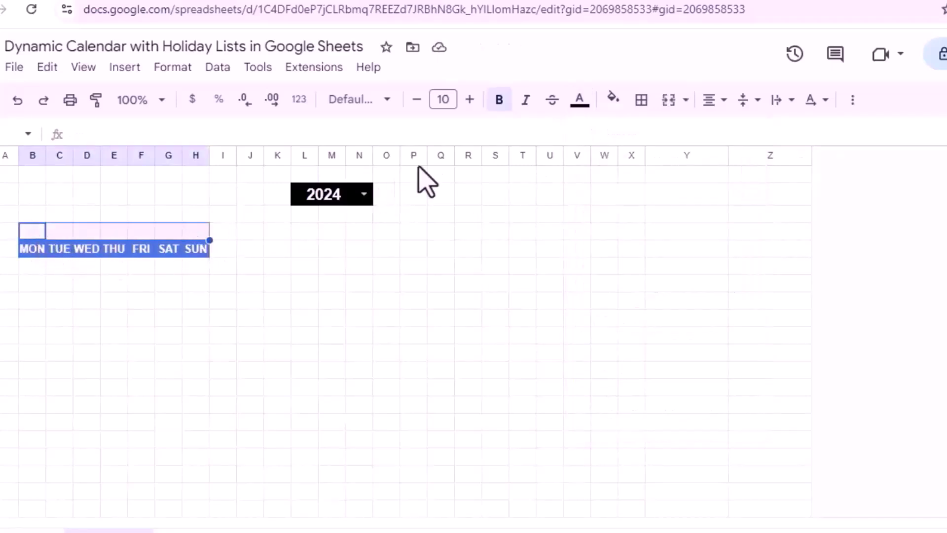
click(669, 104)
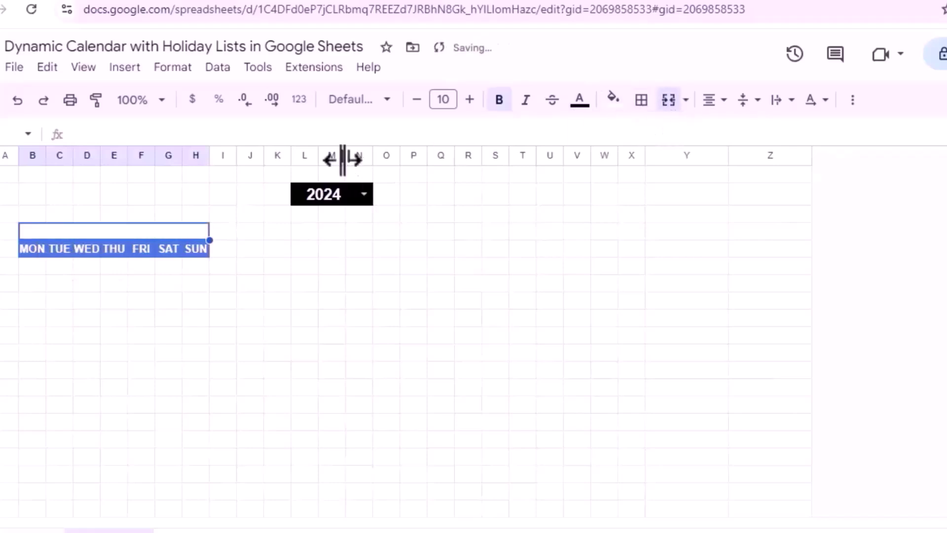
click(614, 103)
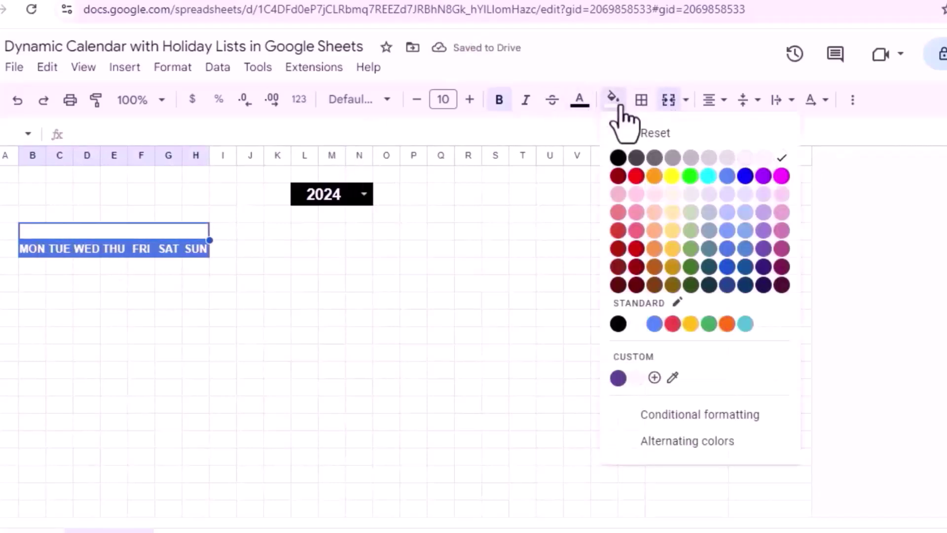
click(746, 285)
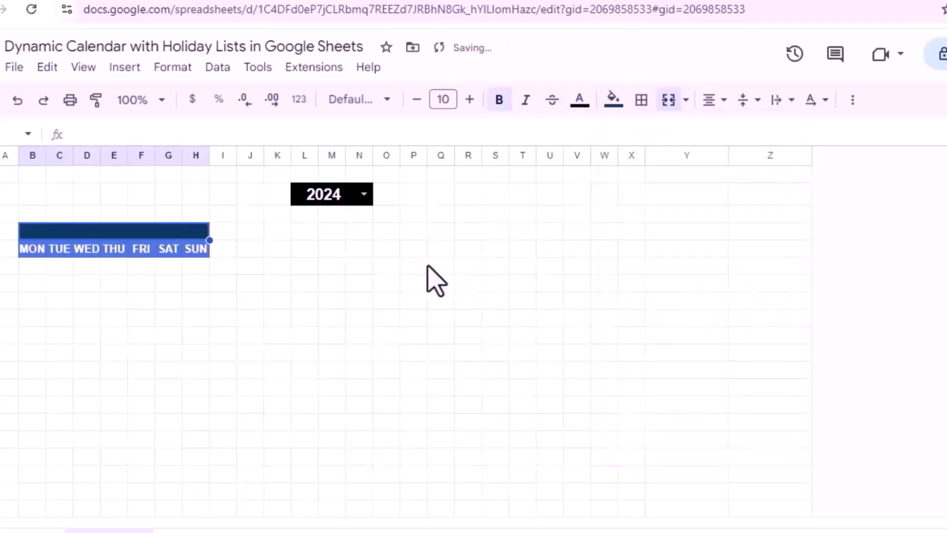
click(585, 104)
click(748, 158)
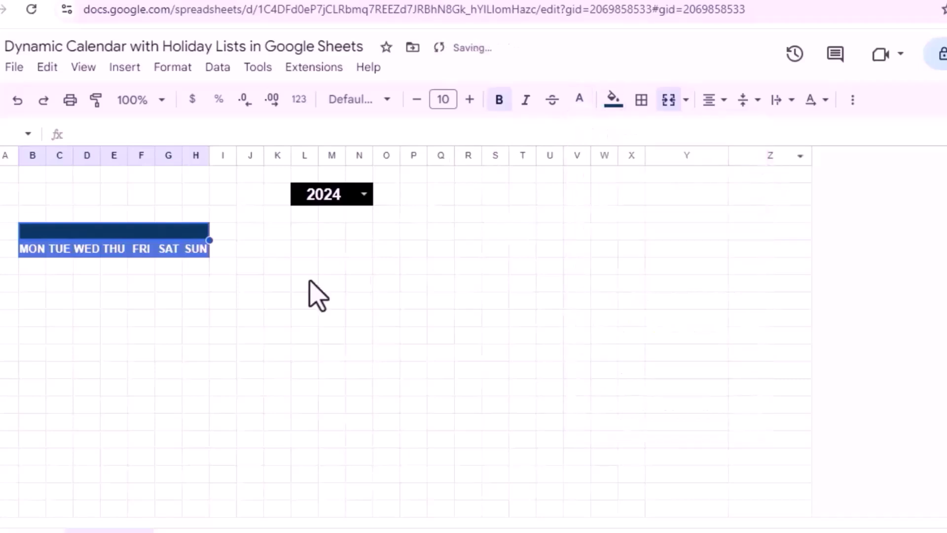
key(Down)
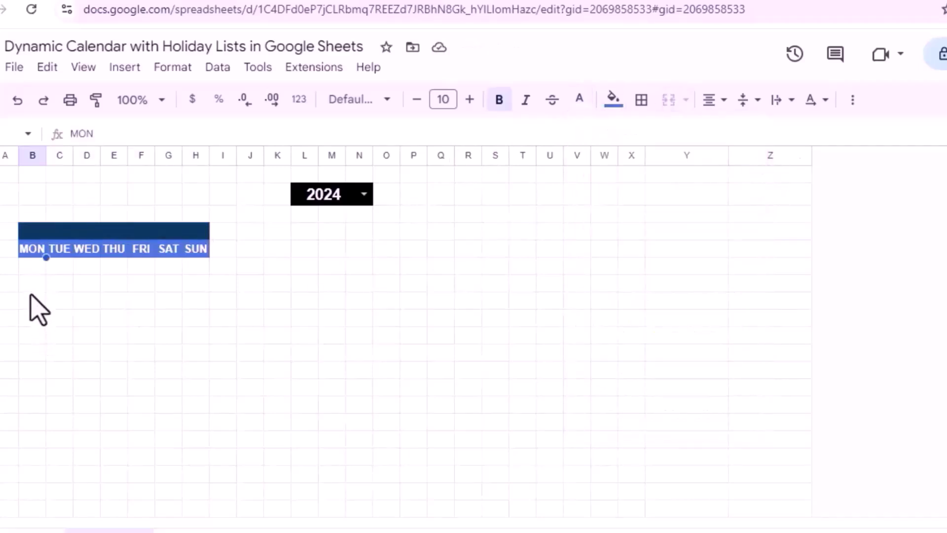
Step: Apply blue borders to every cell of the B5:H11 calendar grid
shift+click(34, 354)
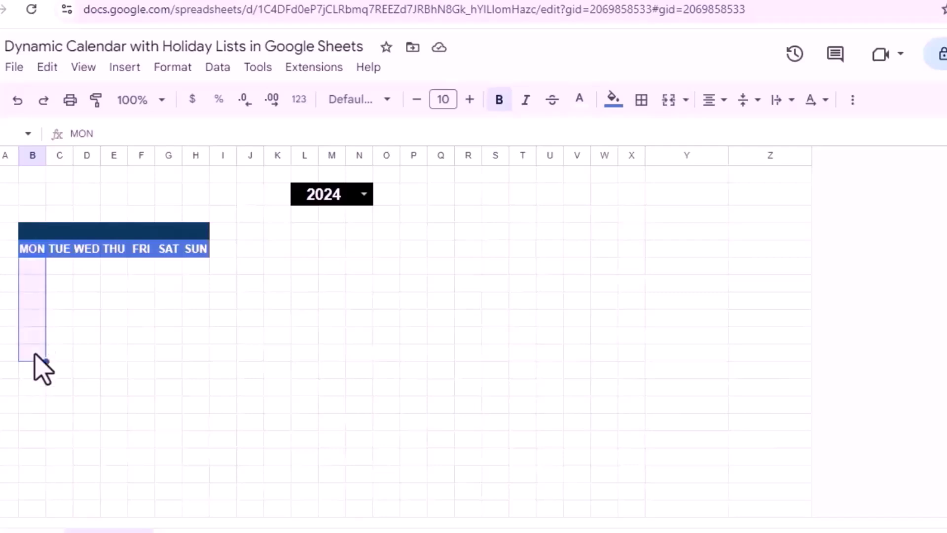
shift+click(198, 353)
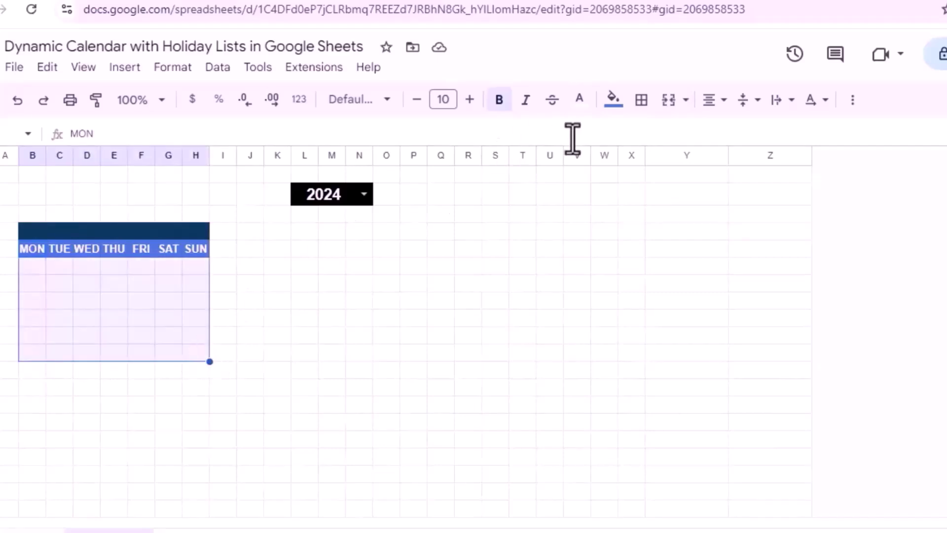
click(641, 108)
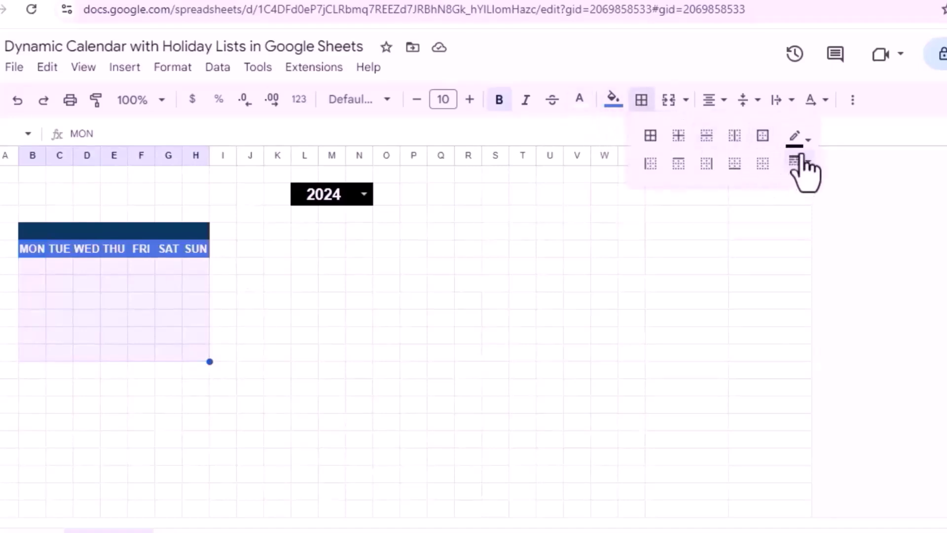
click(798, 137)
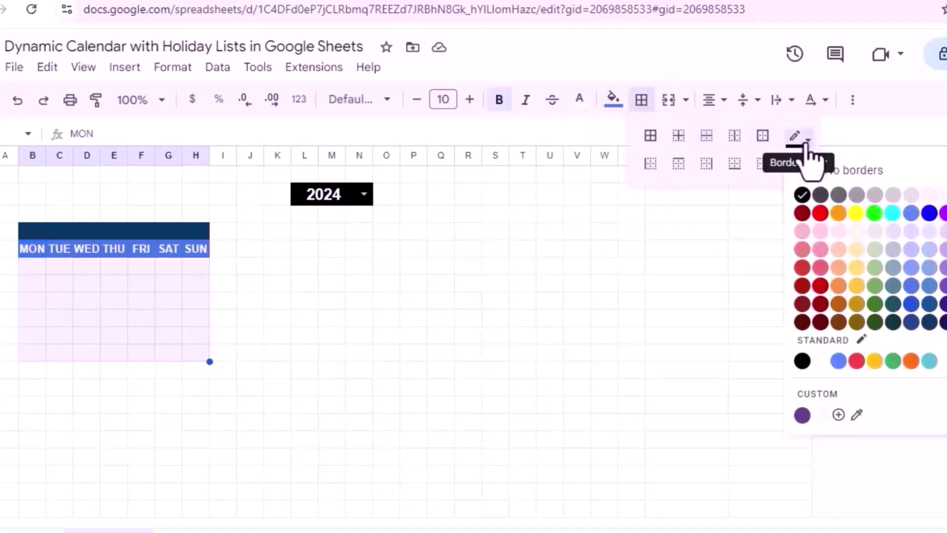
click(910, 272)
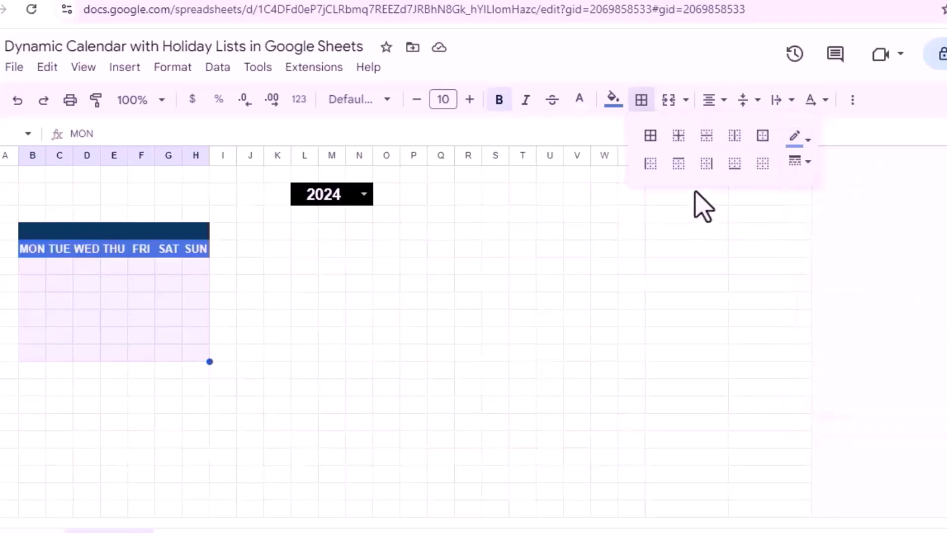
click(650, 136)
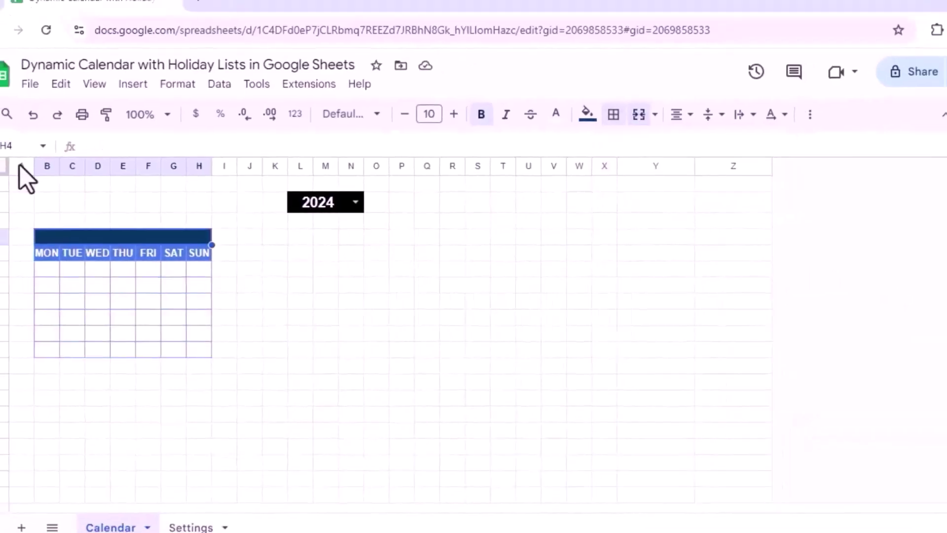
click(42, 179)
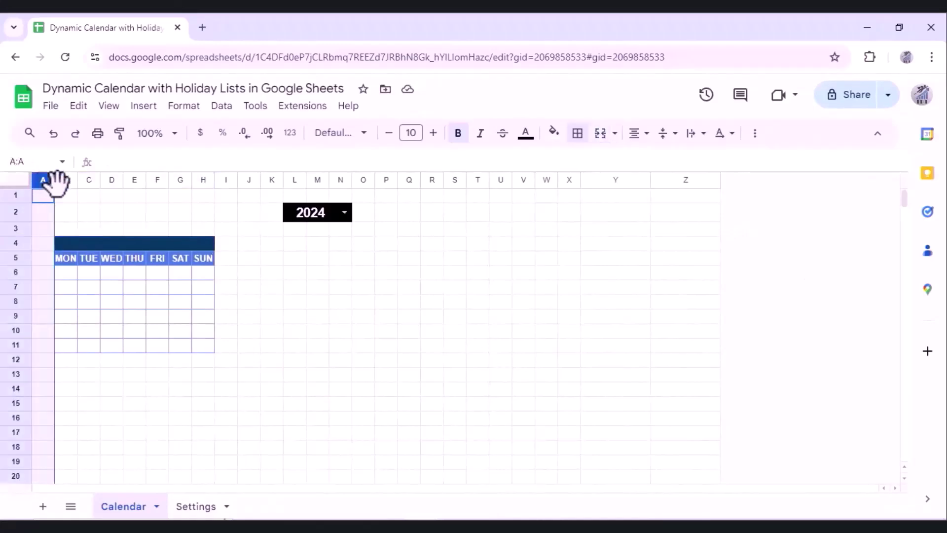
Step: Widen columns A through X
mouse_move(619, 165)
shift+click(568, 179)
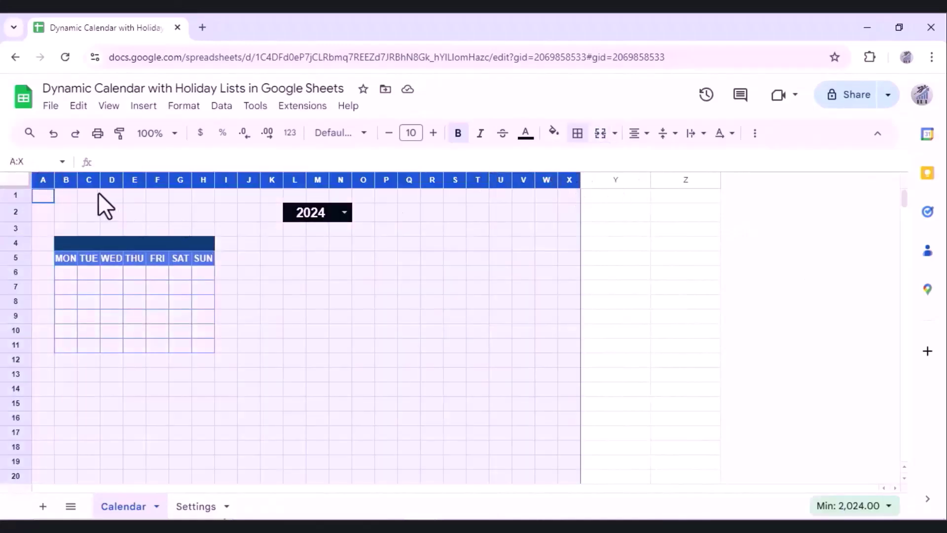
drag(78, 184, 81, 190)
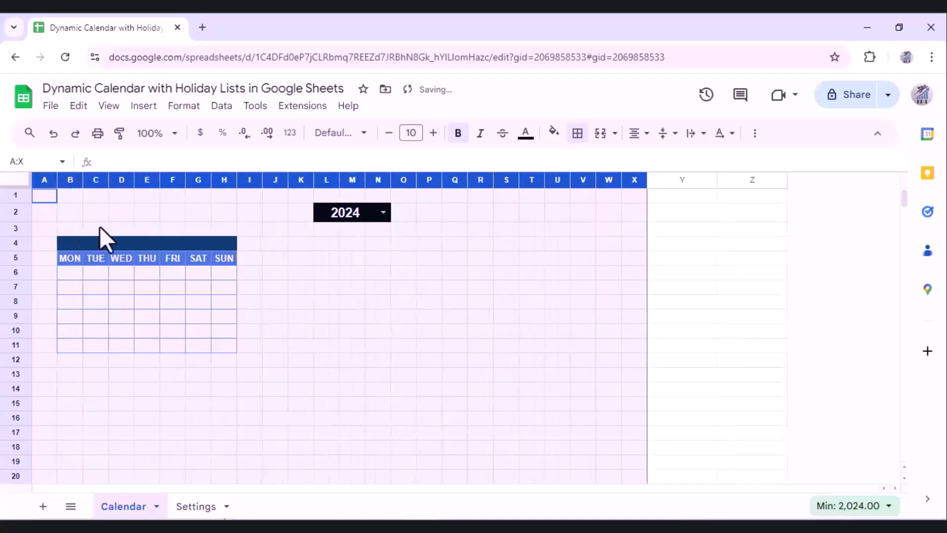
click(156, 242)
Step: Fill the SUN header cell H5 red
click(230, 260)
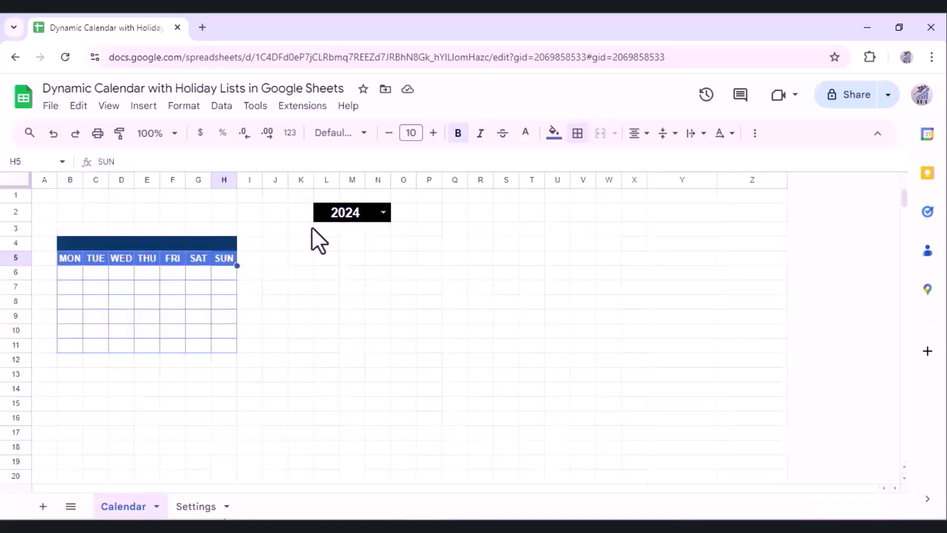
click(554, 133)
click(573, 197)
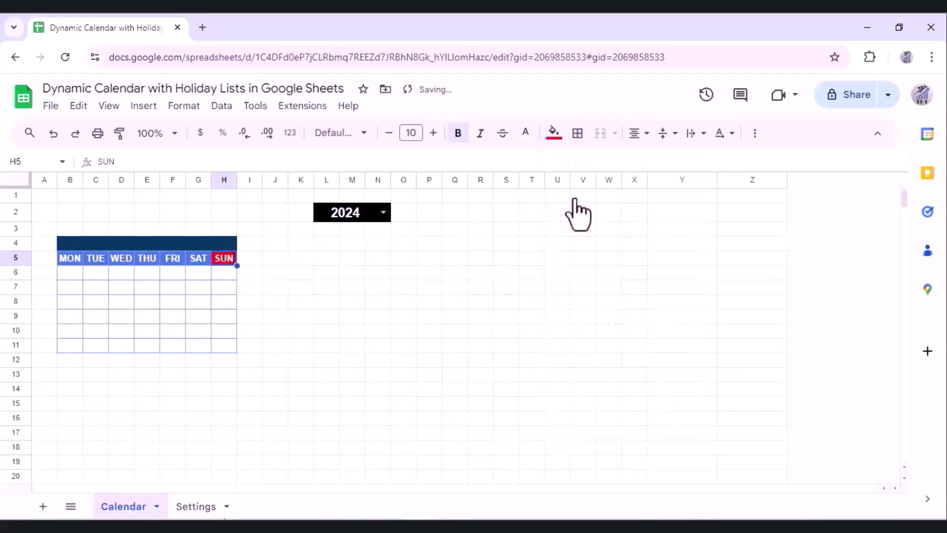
click(97, 247)
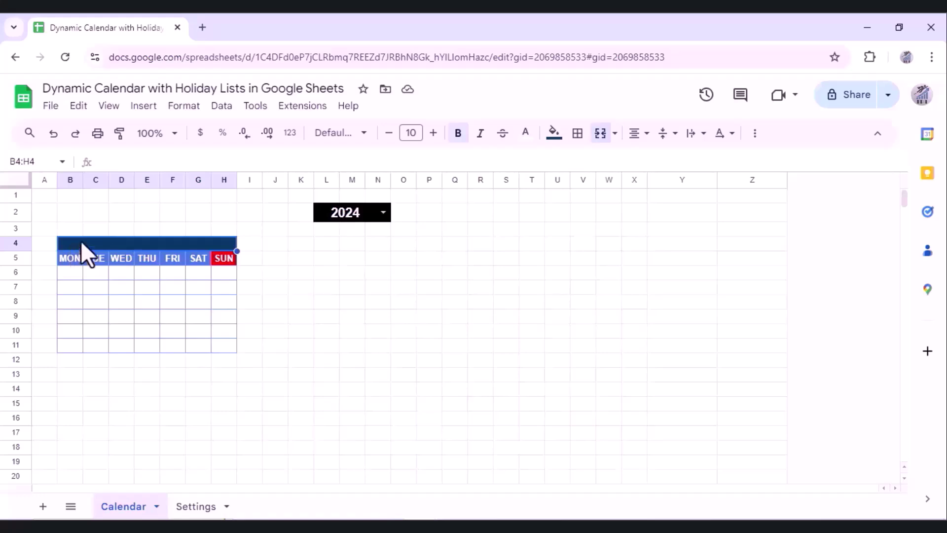
Step: Enter =DATE($L$2,1,1) in merged B4:H4 so it shows 1/1/2024
text(=)
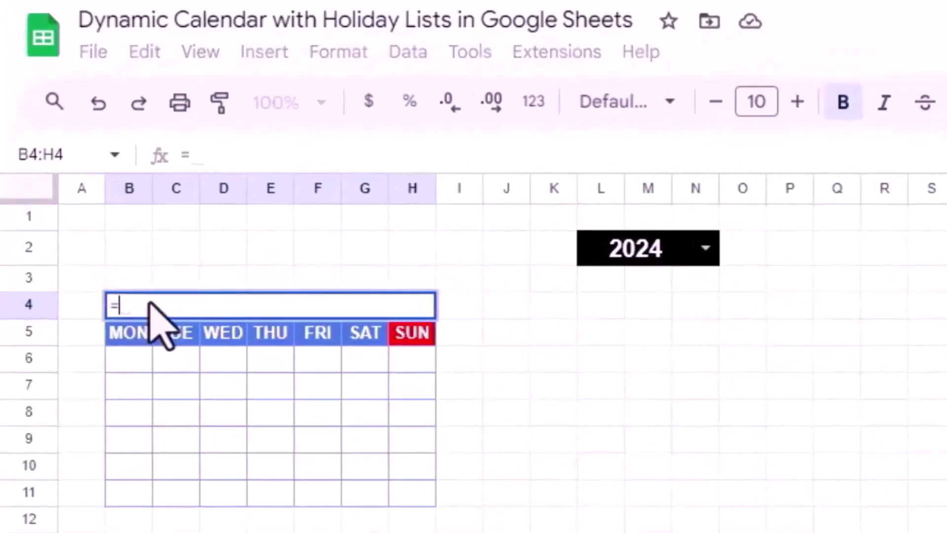
text(DATE()
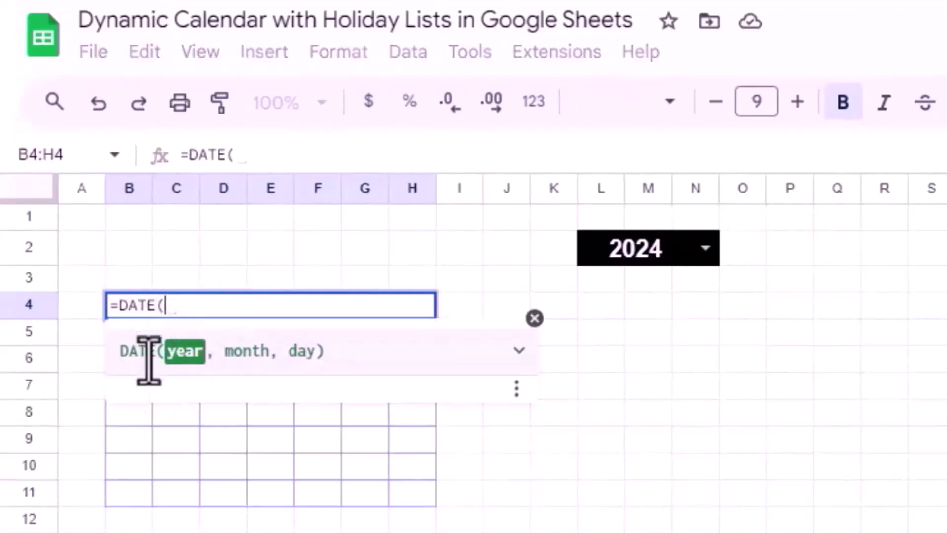
click(598, 254)
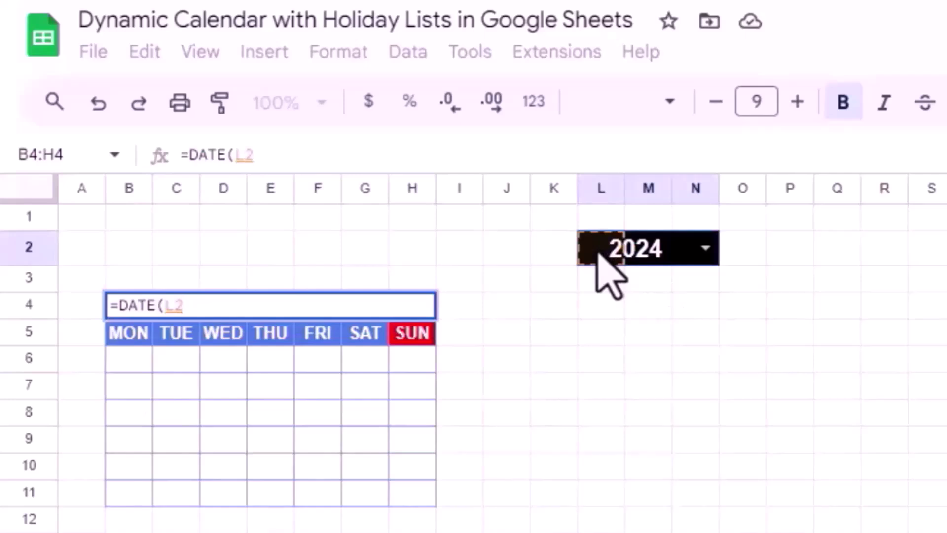
key(F4)
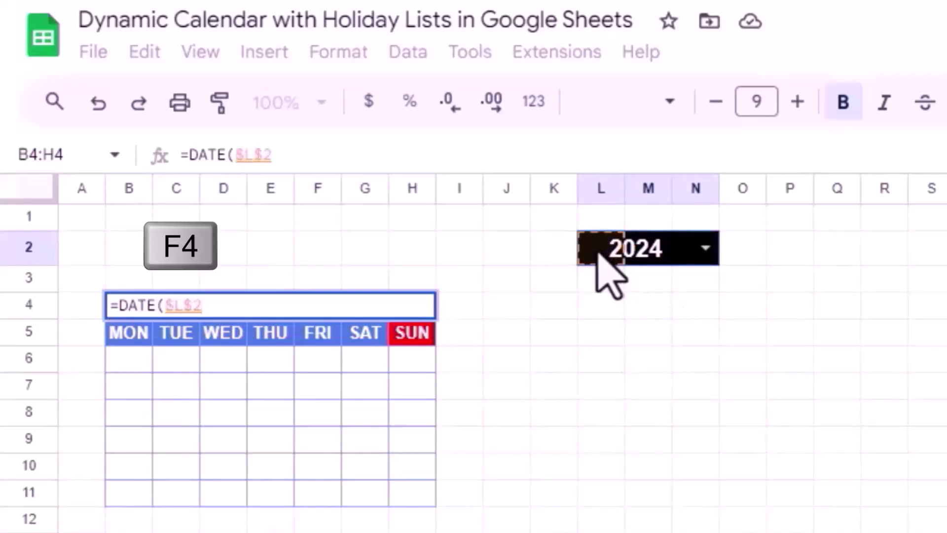
text(,)
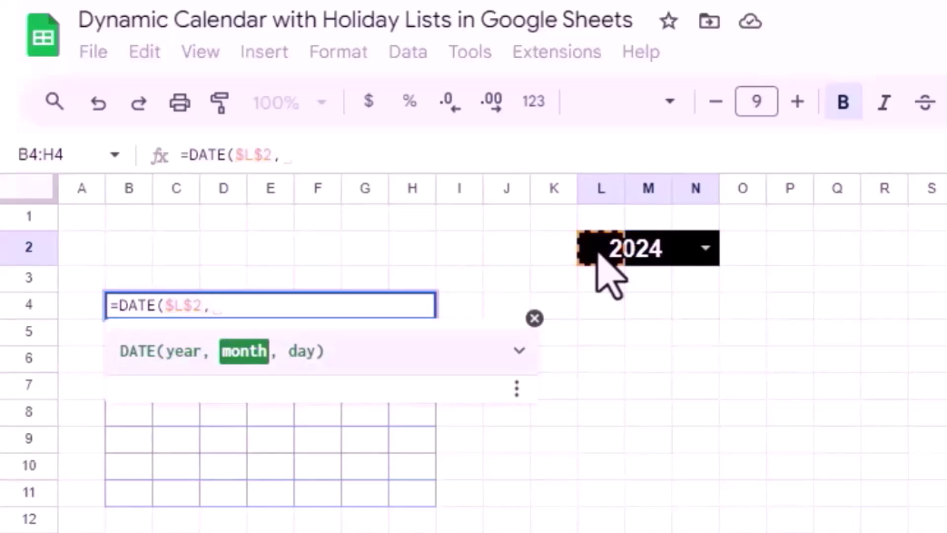
text(1,)
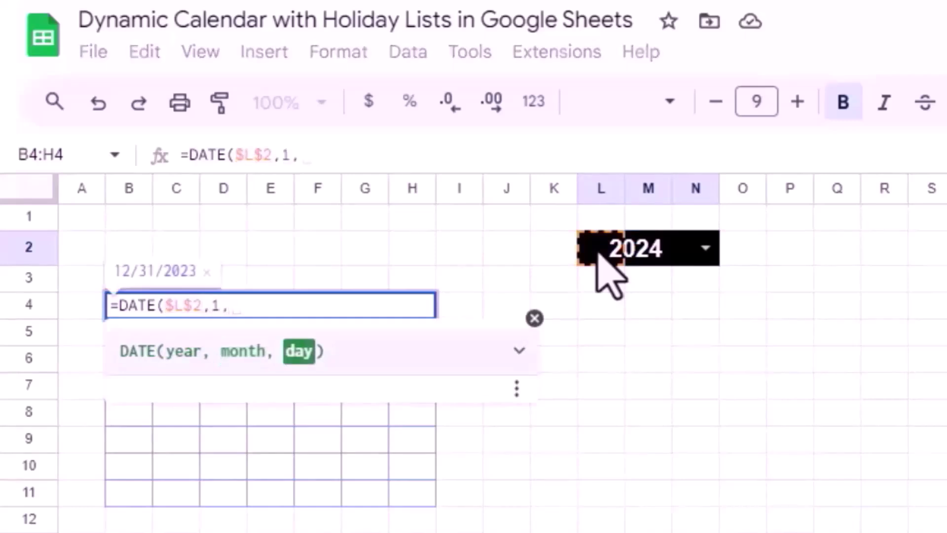
text(1)
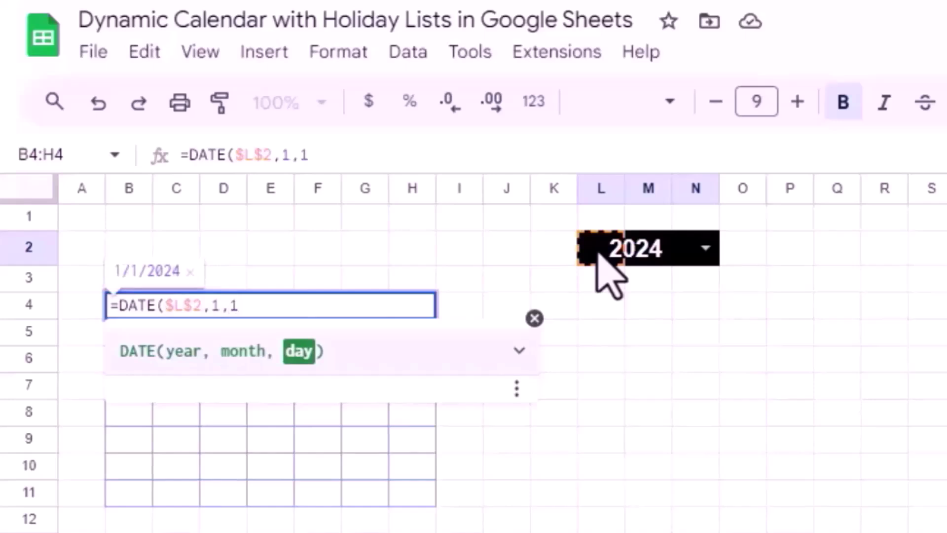
text())
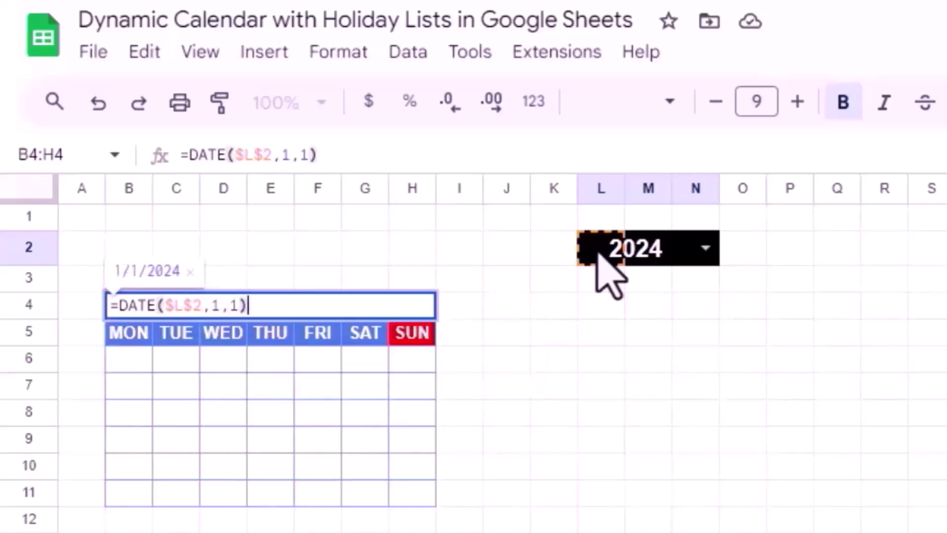
key(Return)
key(Up)
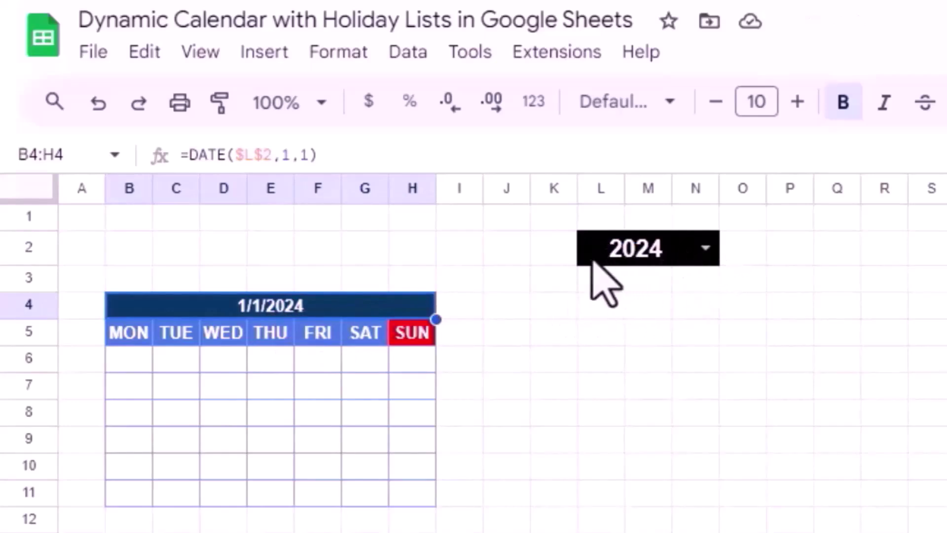
Step: Switch the year to 2026 to check the header, then back to 2024, and select B4:H4
click(711, 251)
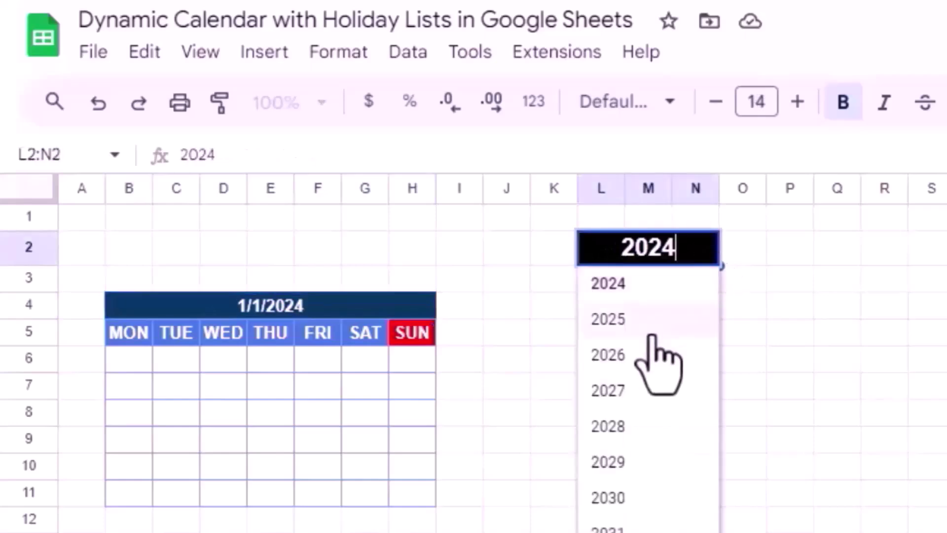
click(622, 358)
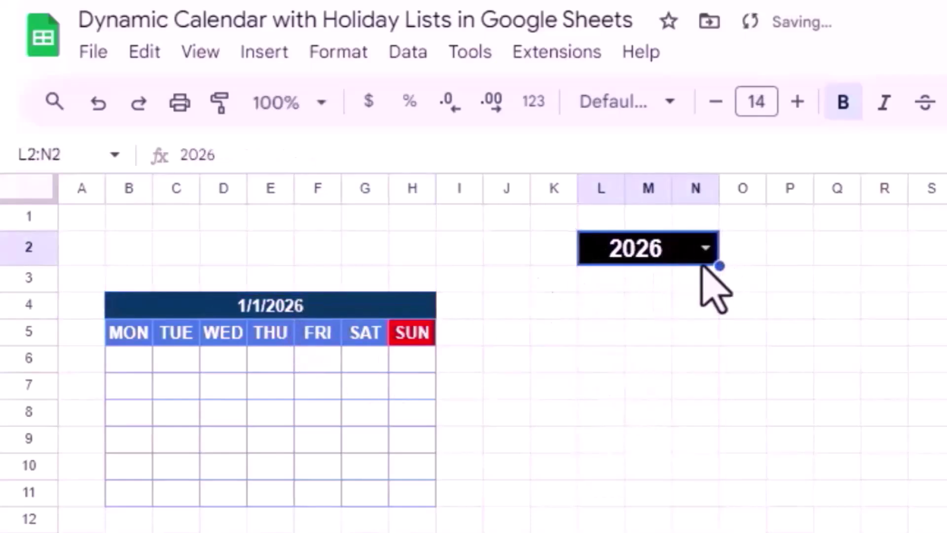
click(705, 248)
click(607, 291)
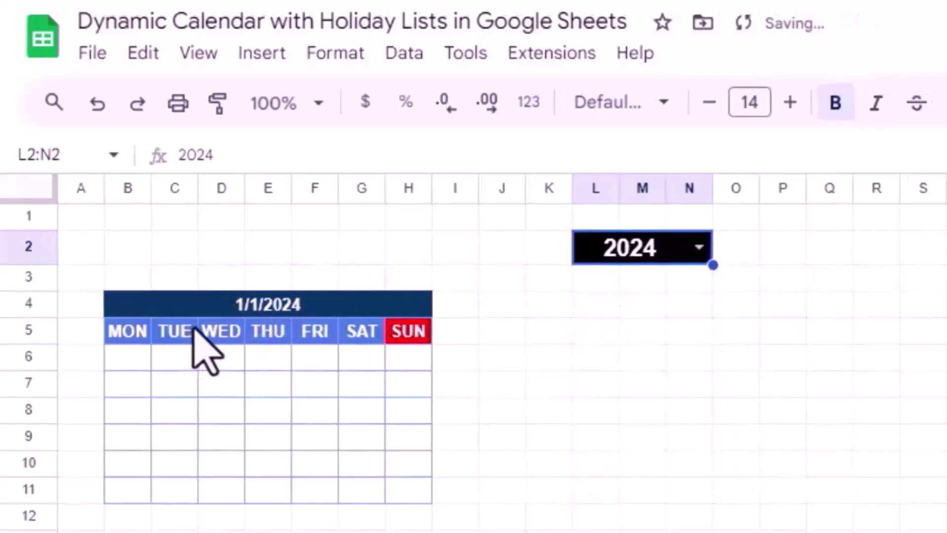
click(193, 306)
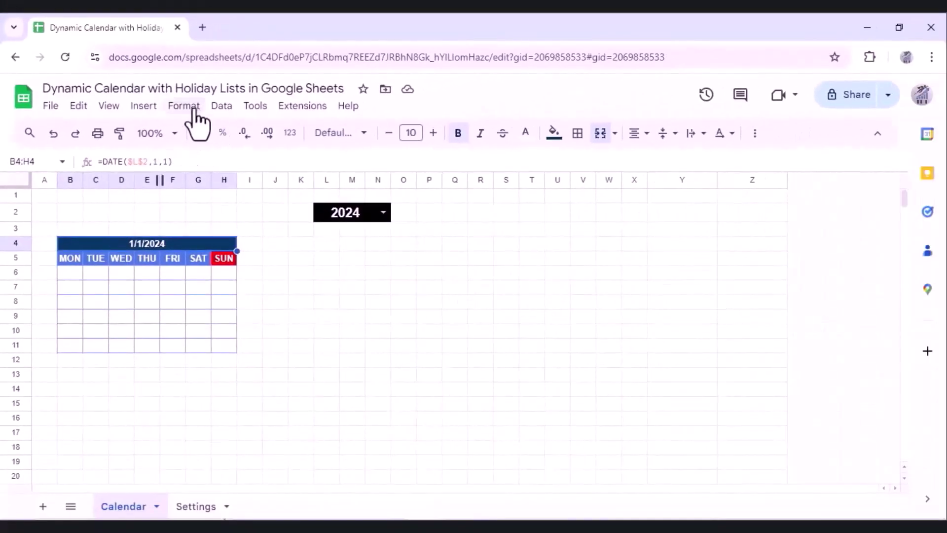
click(194, 112)
mouse_move(208, 163)
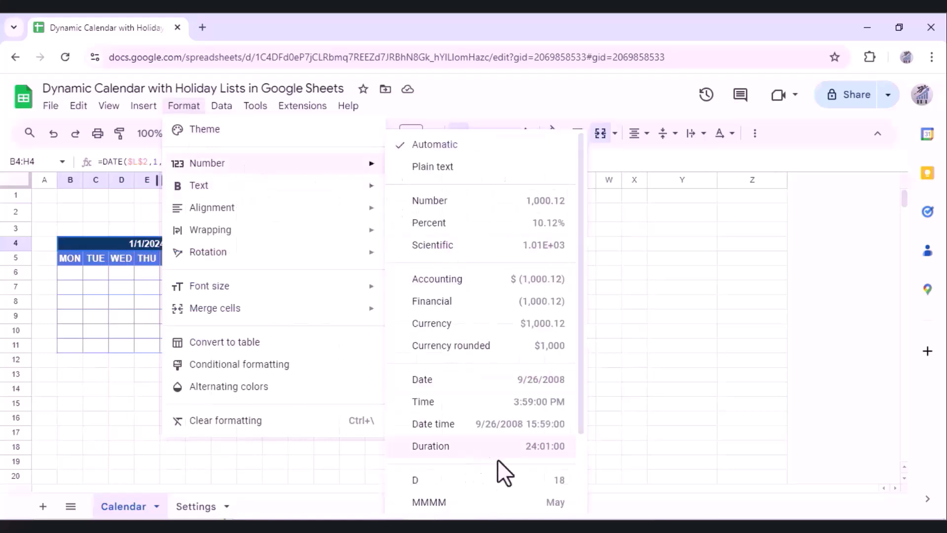
Step: Give the B4:H4 header a custom MMMM number format so it reads January
mouse_move(579, 392)
mouse_down()
mouse_move(579, 441)
mouse_move(546, 498)
mouse_up()
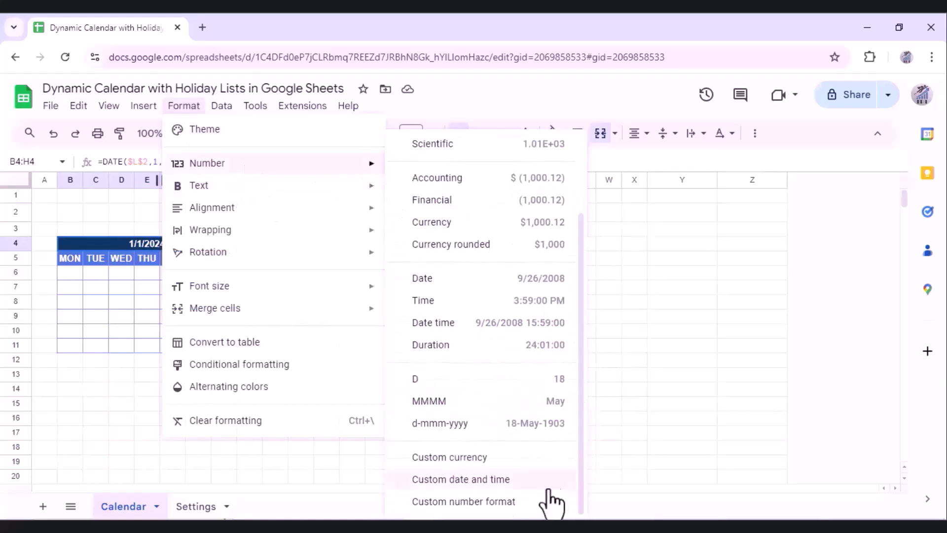
click(483, 503)
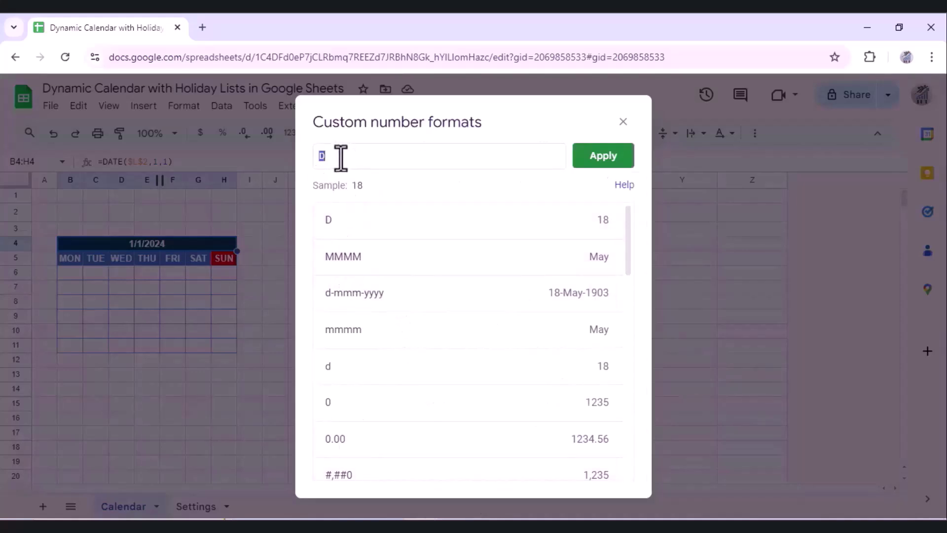
text(MM)
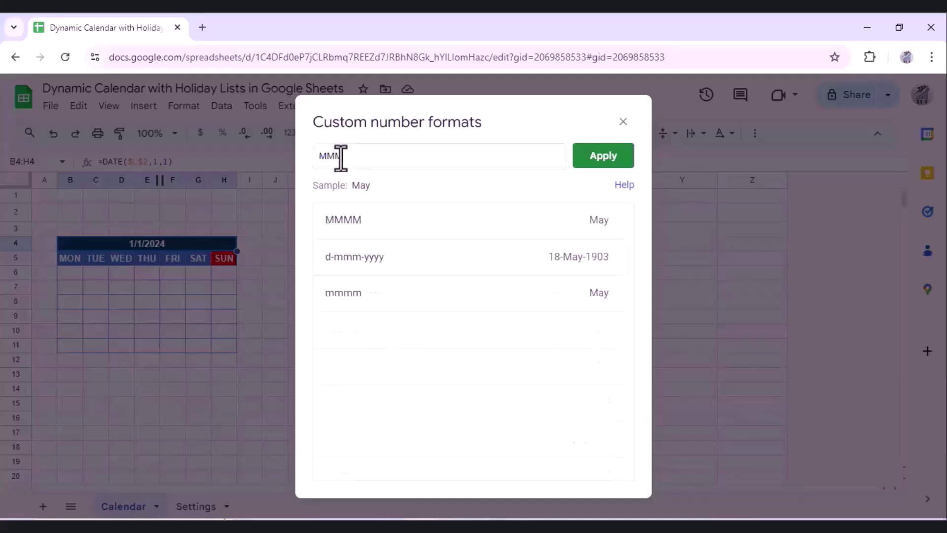
text(M)
click(611, 164)
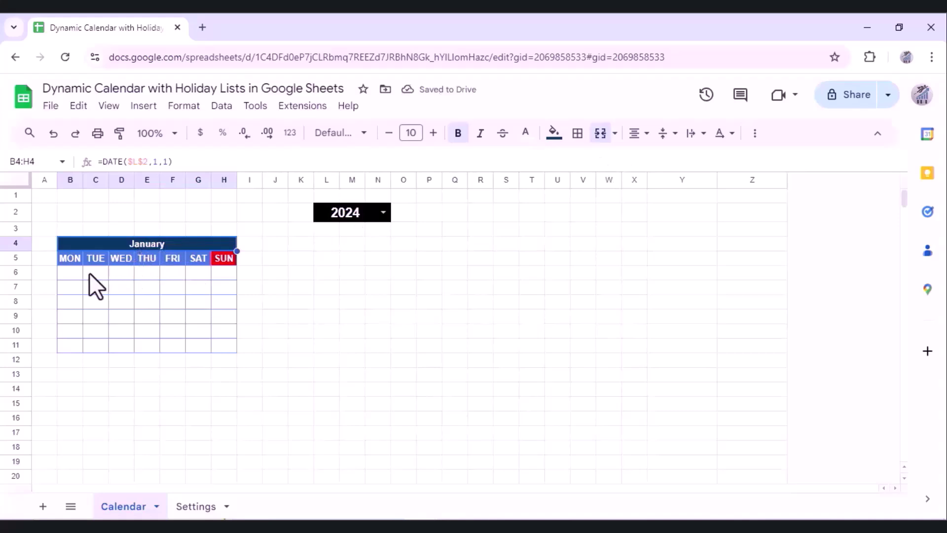
click(72, 277)
Step: Enter =SEQUENCE(6,7,1) in B6 to number the grid 1 to 42
text(=)
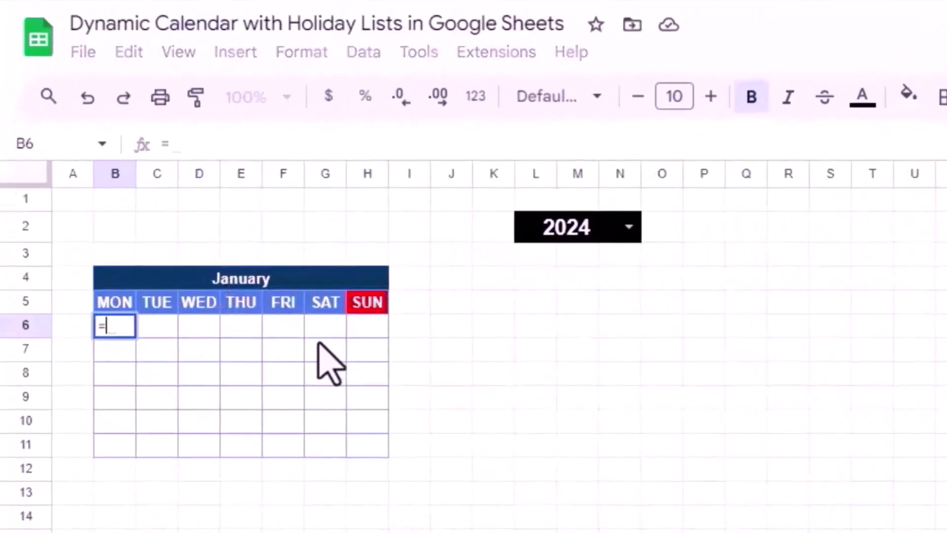
key(Escape)
text(=)
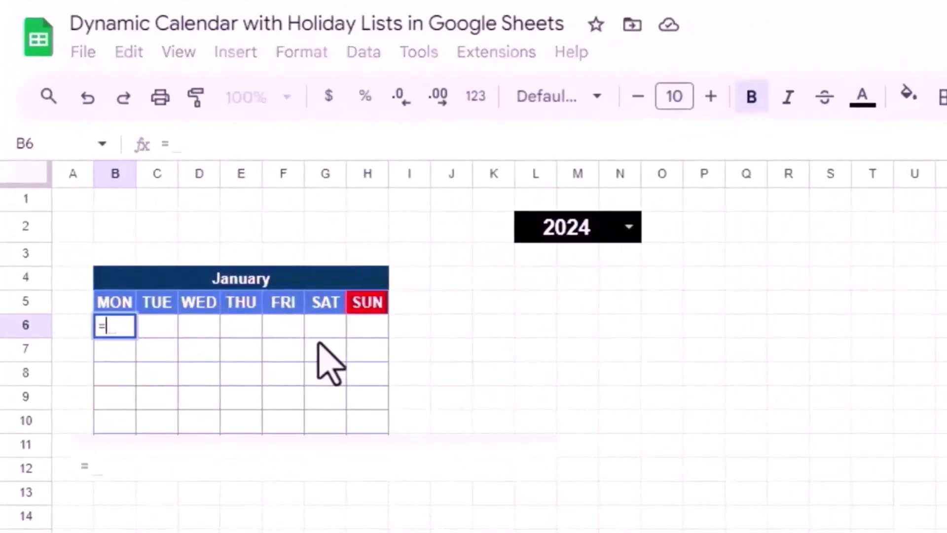
text(SEQUENCE( )
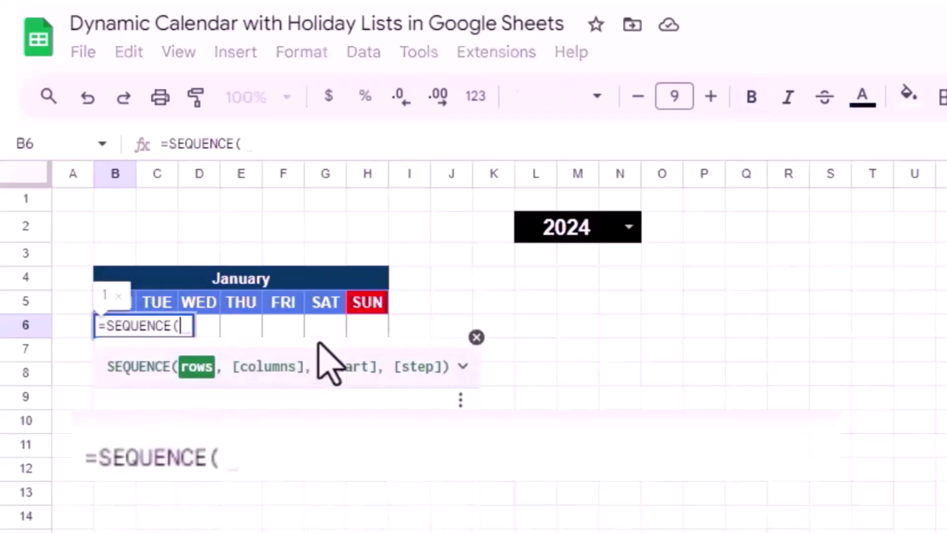
text(6)
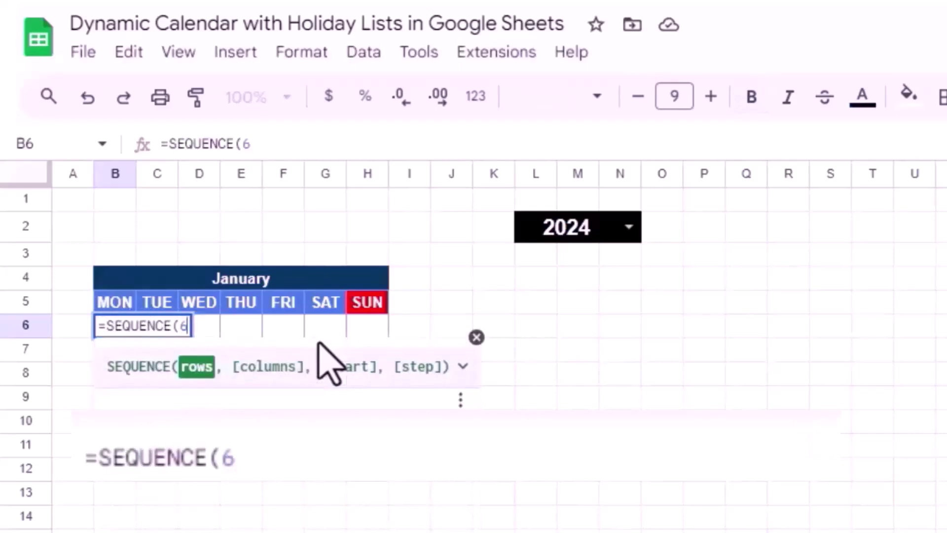
text(,)
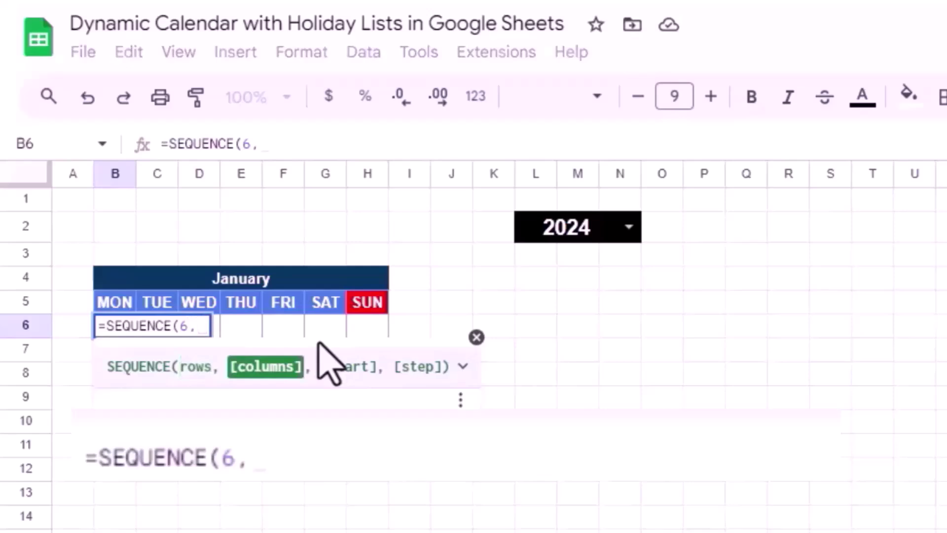
text(7)
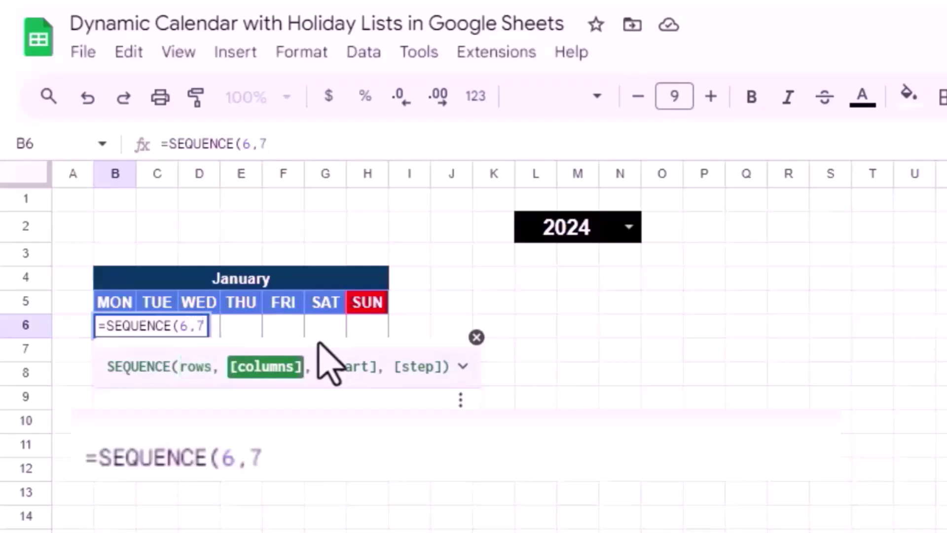
text(,)
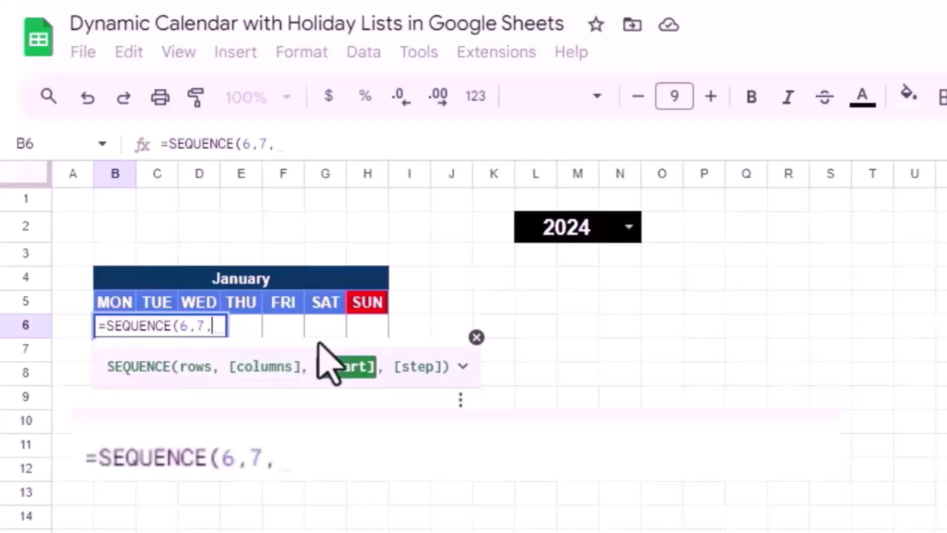
text(1)
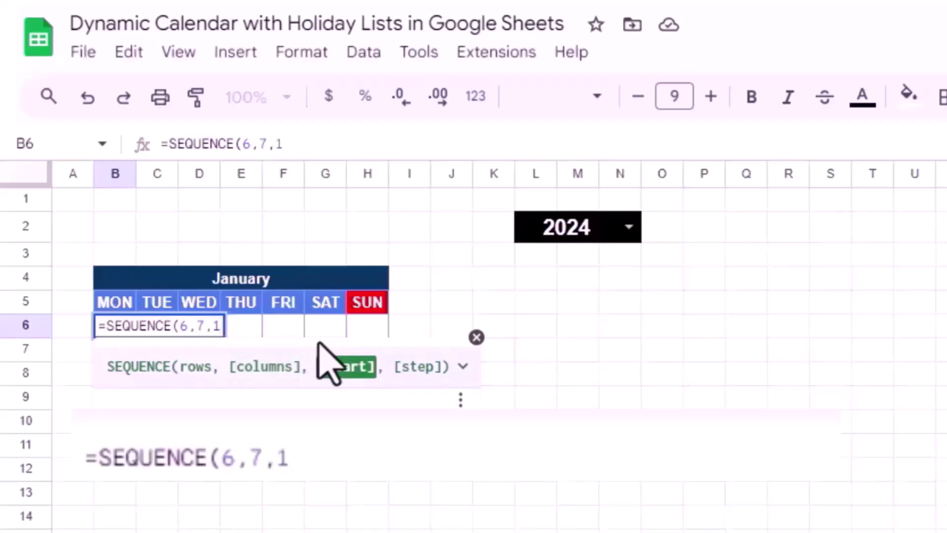
text())
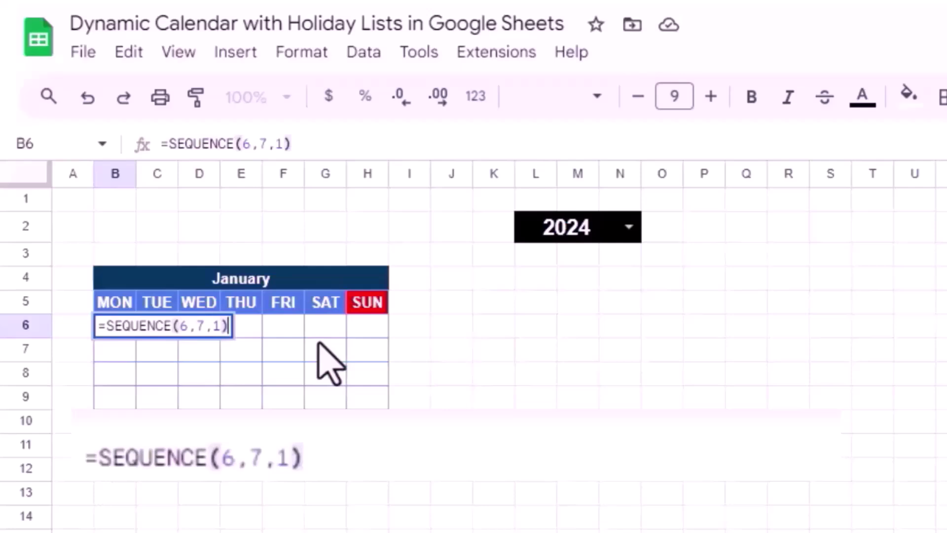
key(Return)
key(Up)
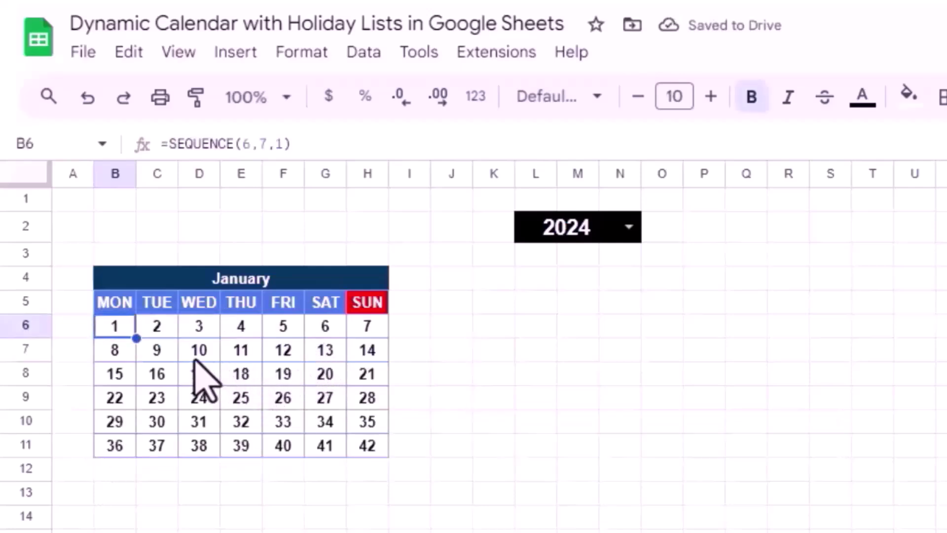
Step: Change B6 to =SEQUENCE(6,7,B4) so the grid starts at the month's first date
click(154, 279)
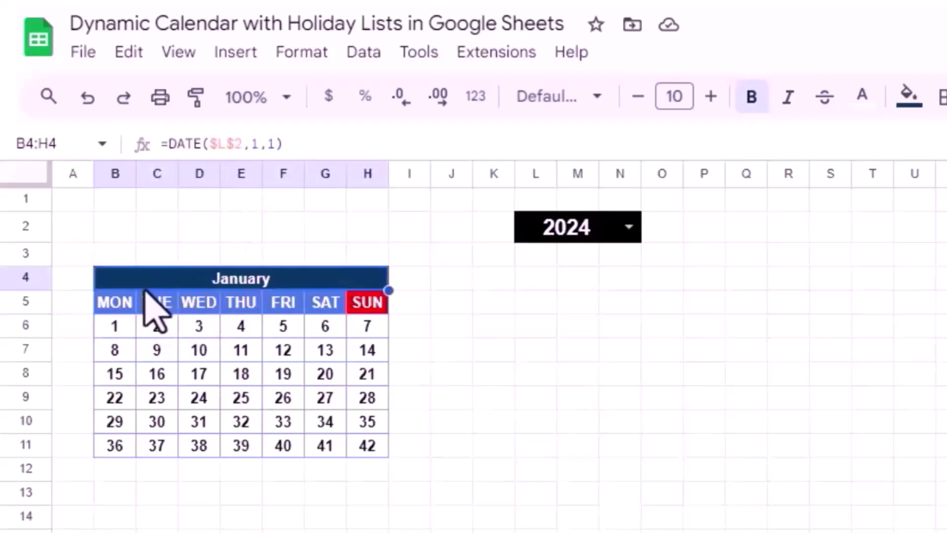
click(117, 326)
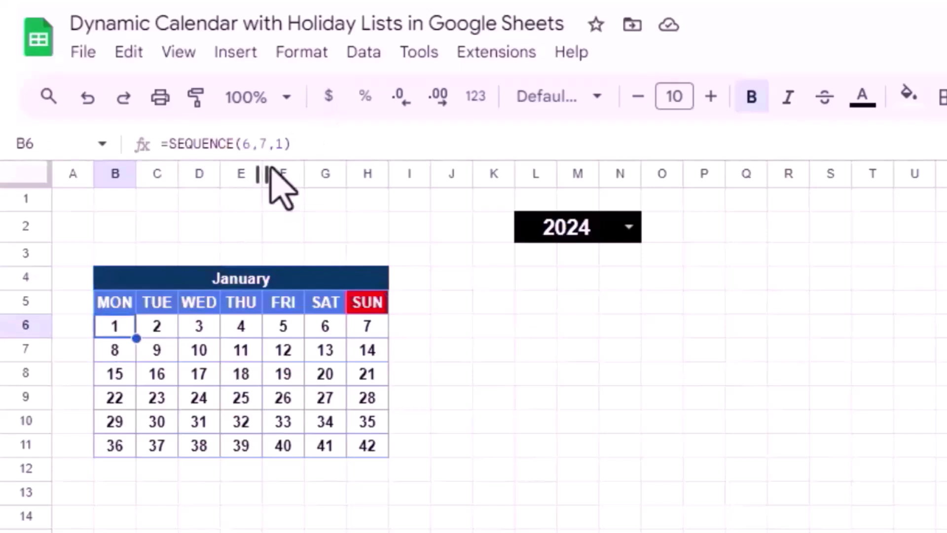
click(281, 148)
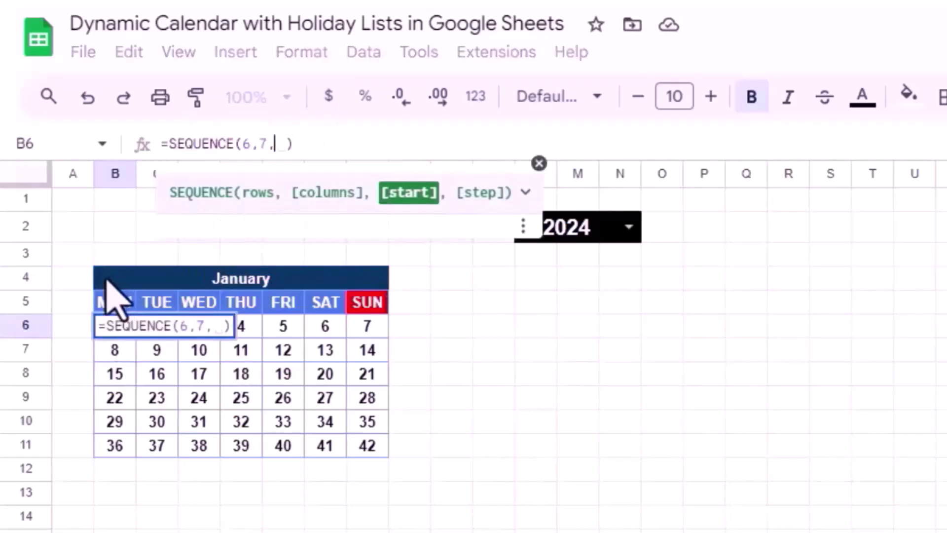
click(110, 277)
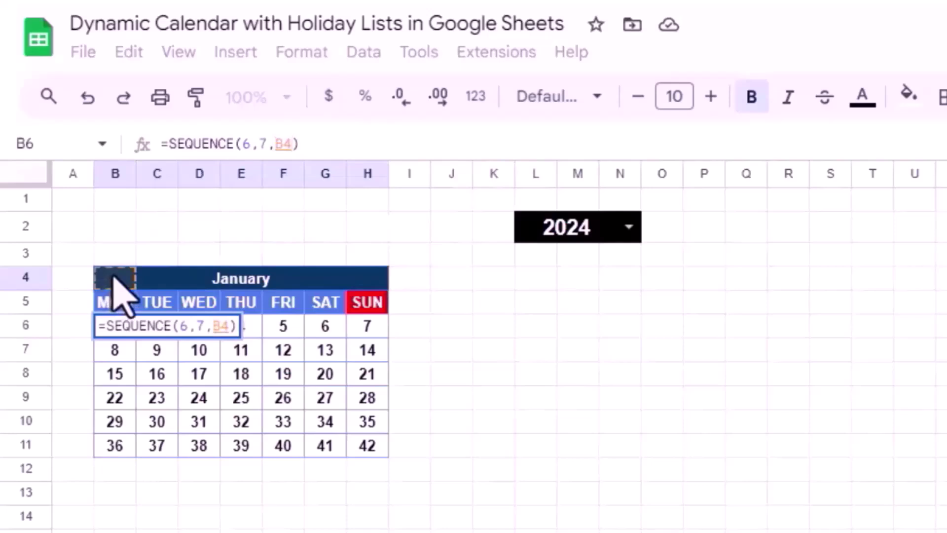
key(Return)
key(Up)
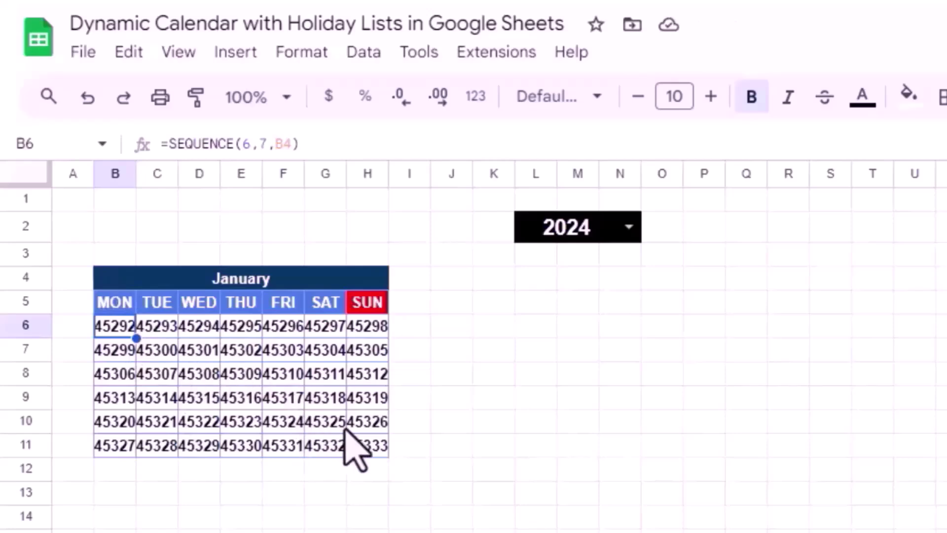
Step: Apply custom number format D to B6:H11 so only day numbers show
shift+click(372, 449)
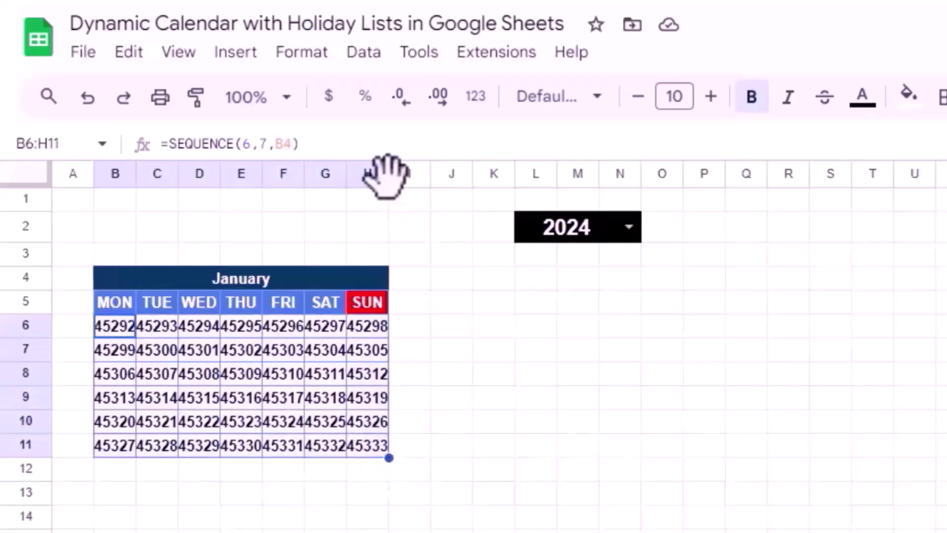
click(292, 51)
mouse_move(248, 107)
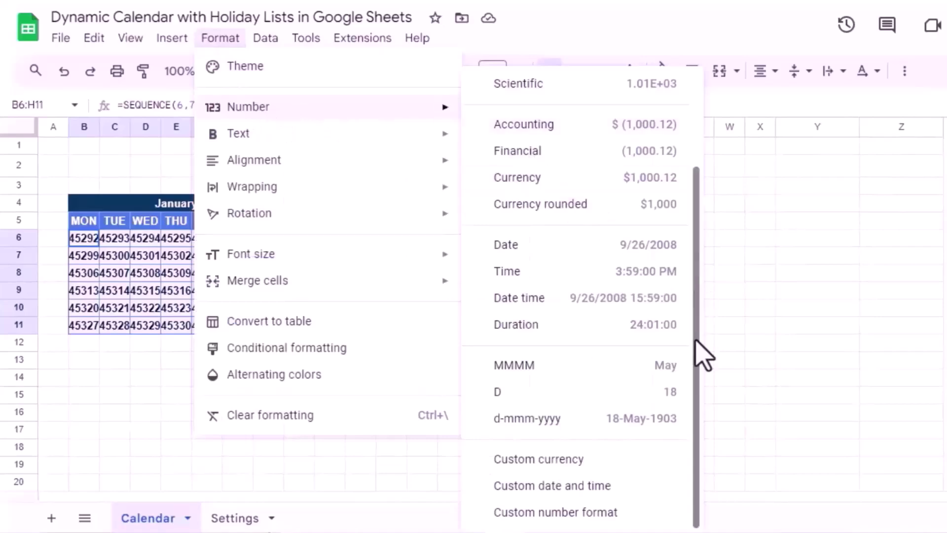
click(550, 512)
text(MMMM)
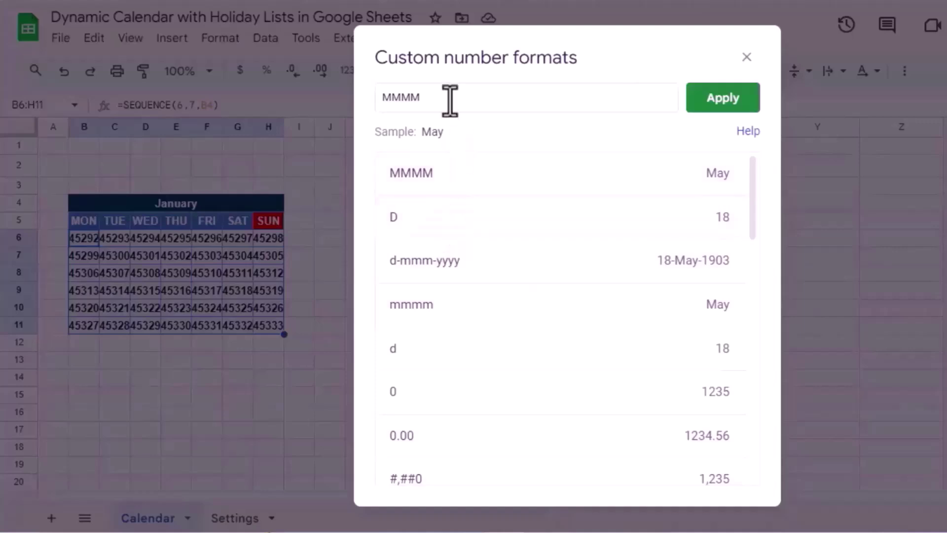
drag(448, 98, 369, 97)
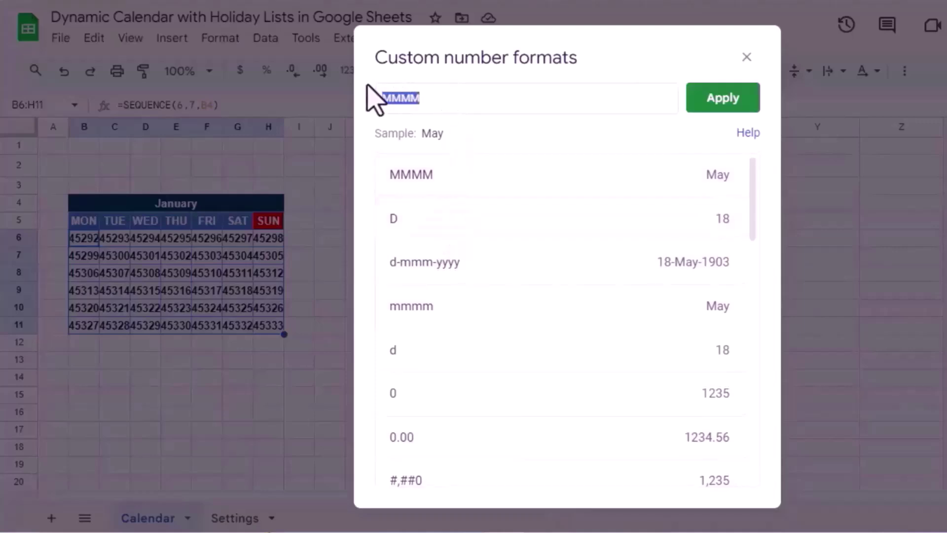
text(D)
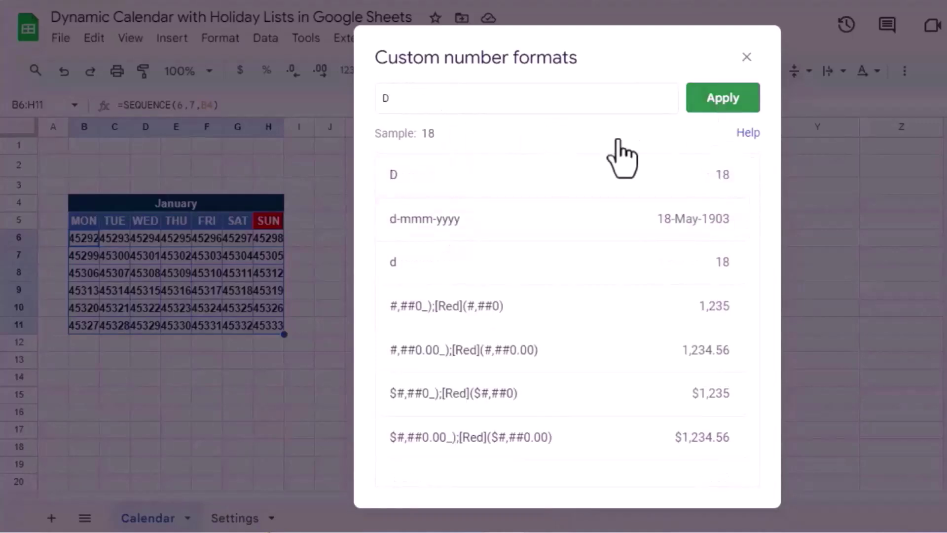
click(721, 98)
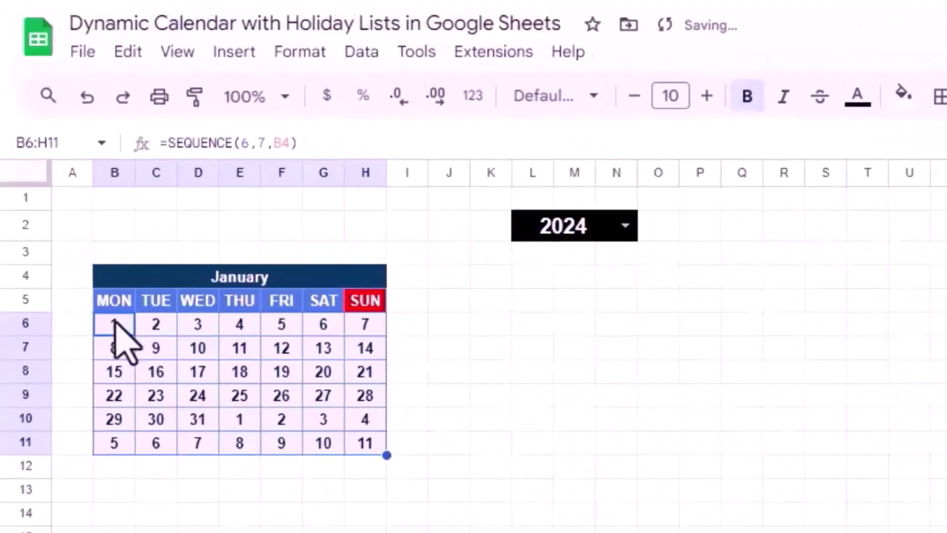
click(114, 322)
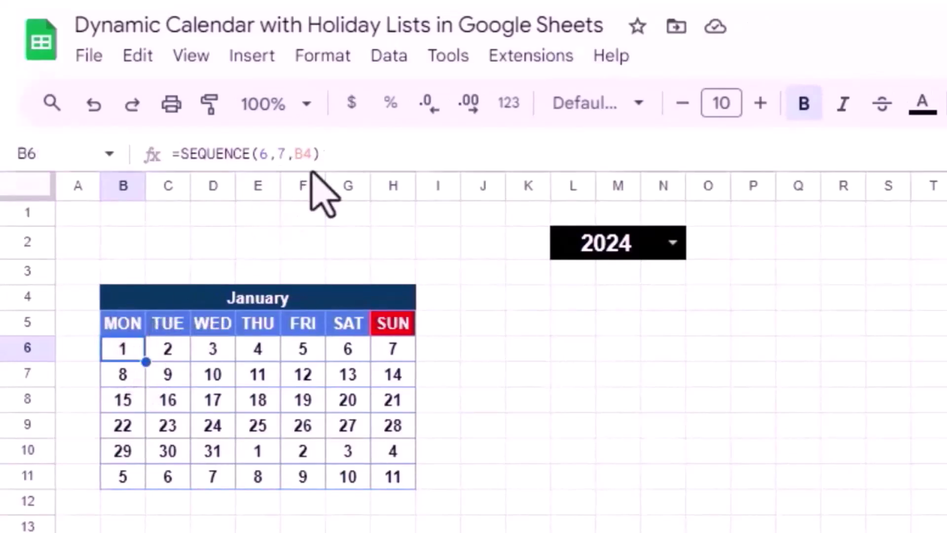
Step: Edit B6 to =SEQUENCE(6,7,B4-WEEKDAY(B4,2)+1) so the grid starts on Monday
click(327, 157)
key(BackSpace)
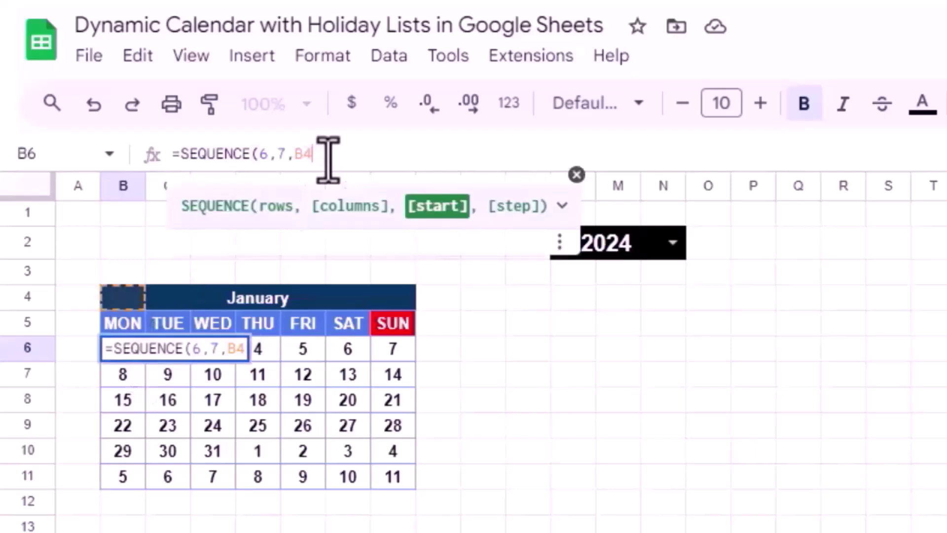
text(-)
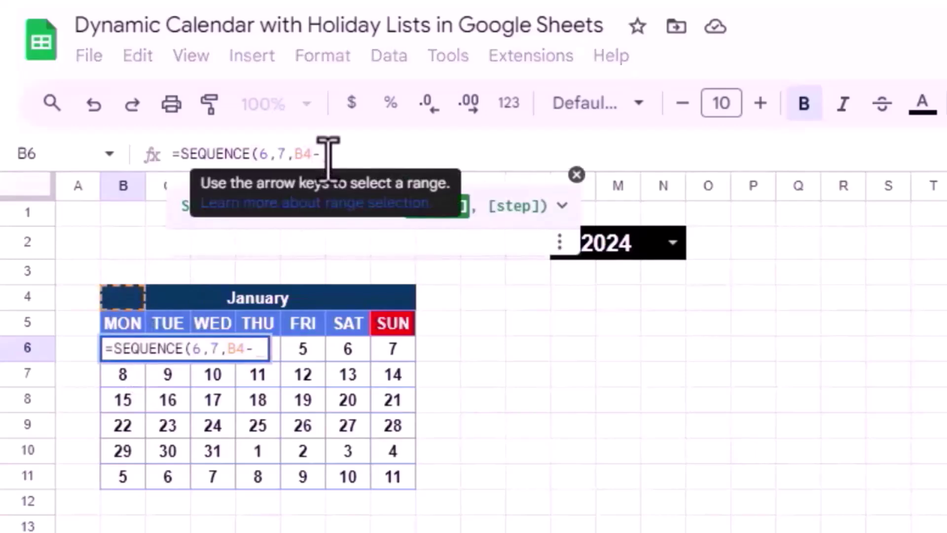
text(WEEK)
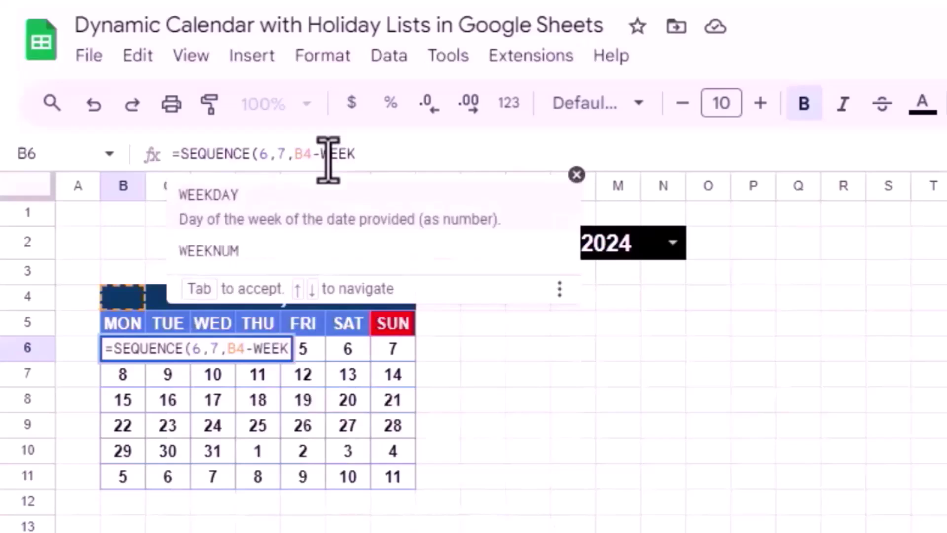
key(Tab)
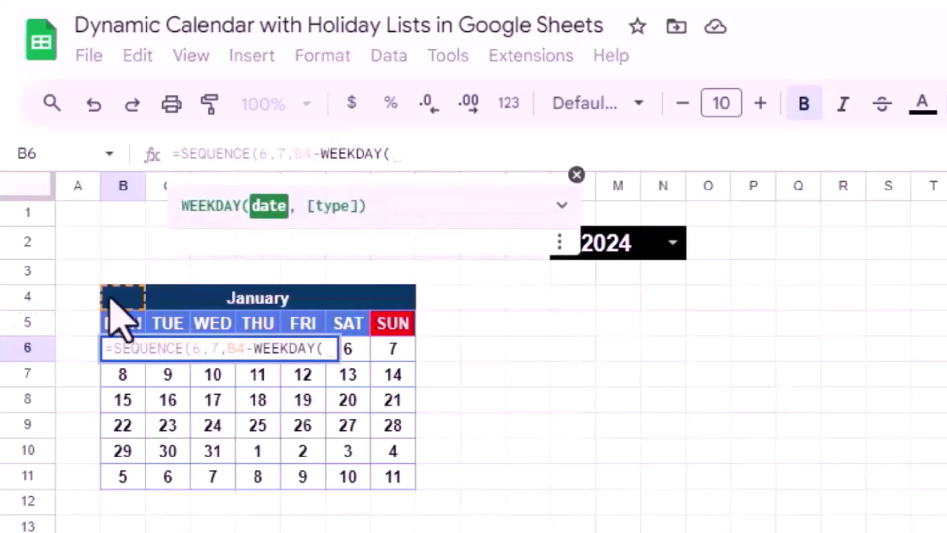
click(123, 303)
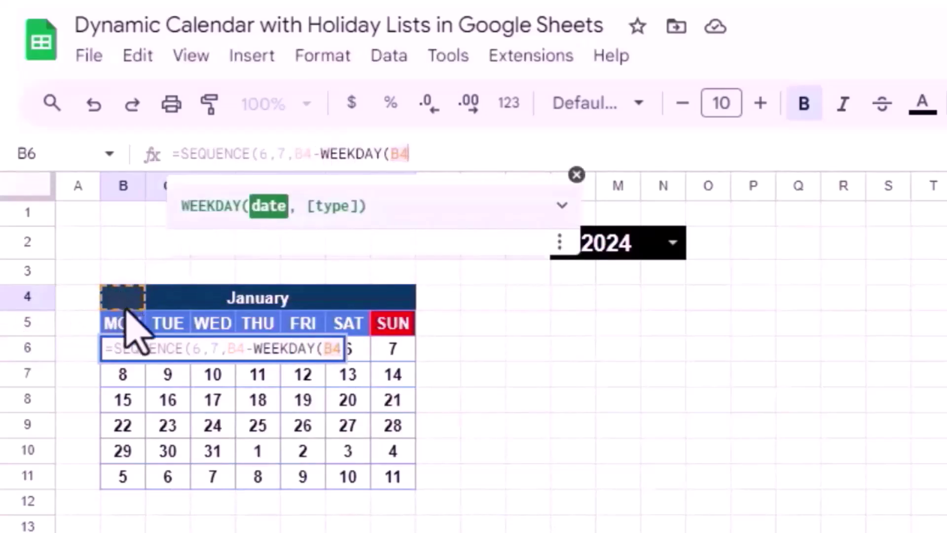
text(,)
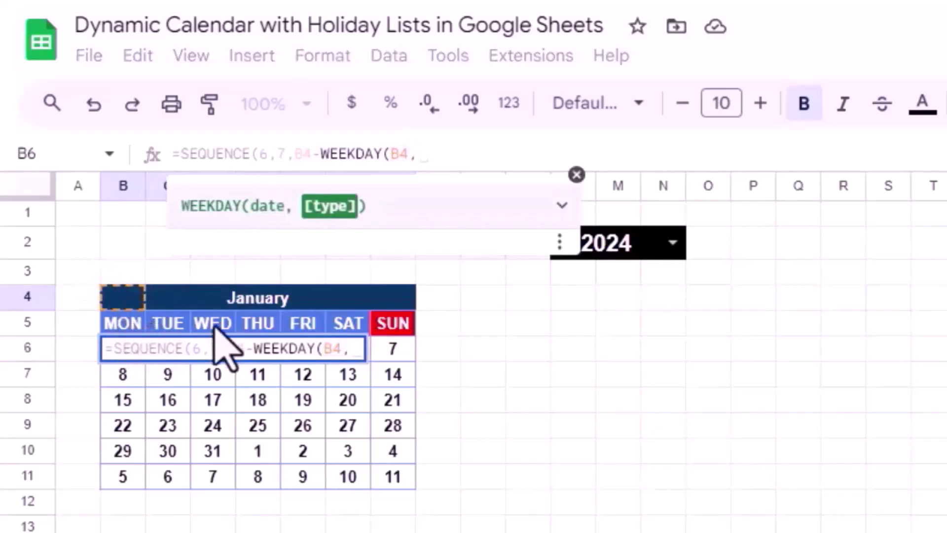
text(2)
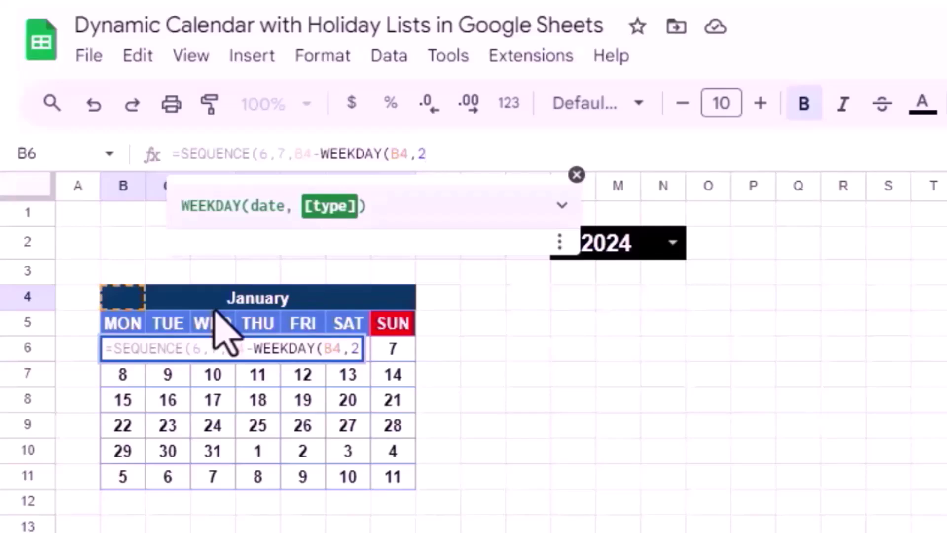
text())
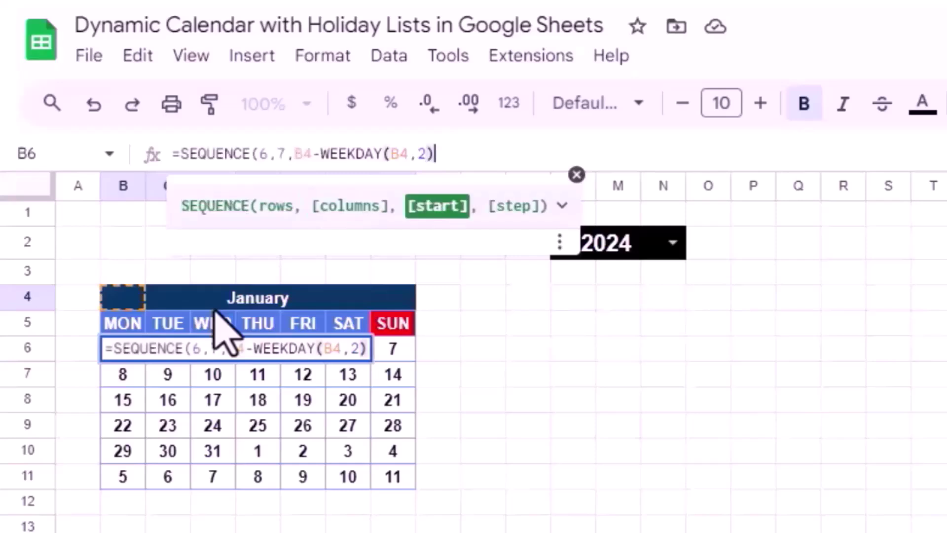
text(+)
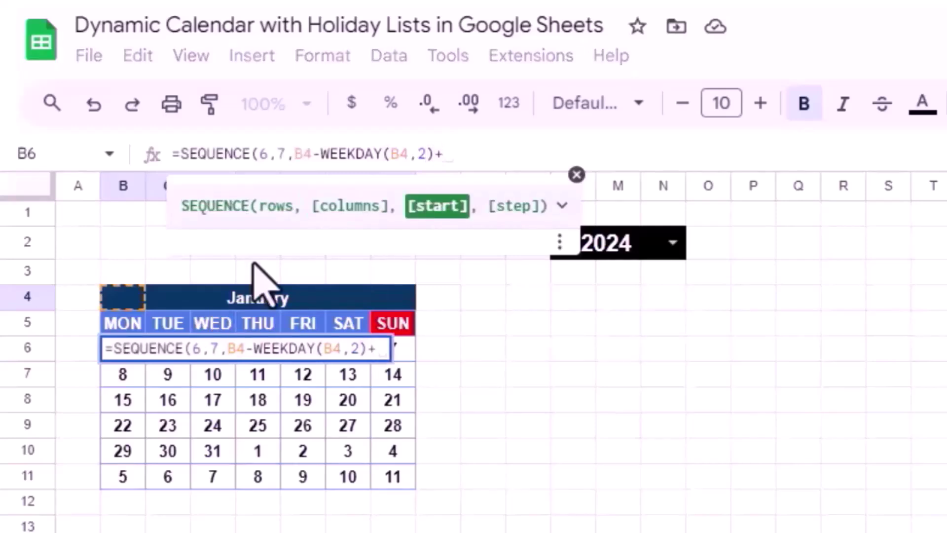
text(1)
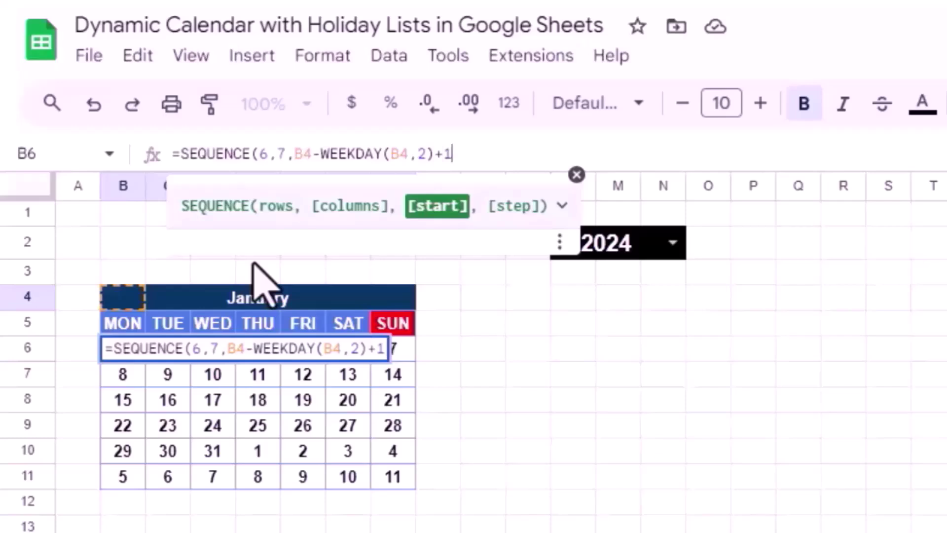
text())
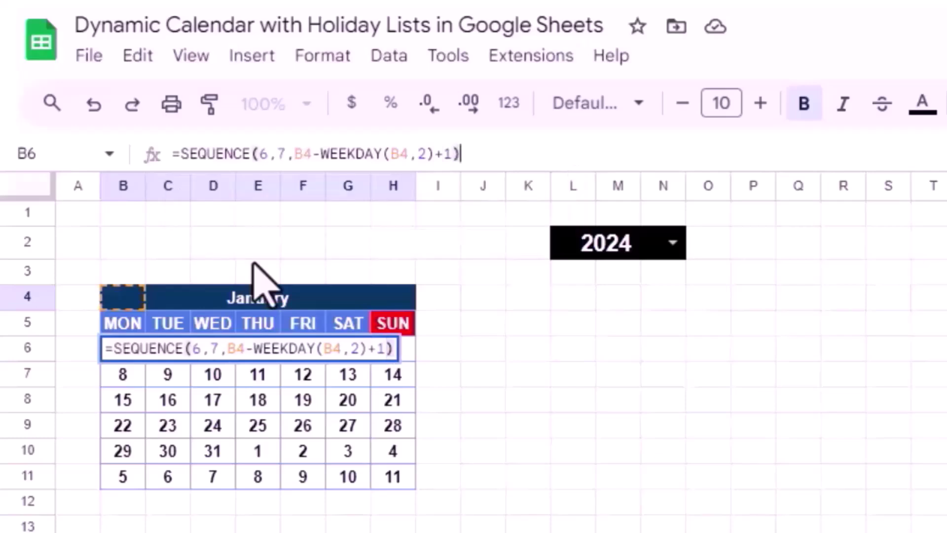
key(Return)
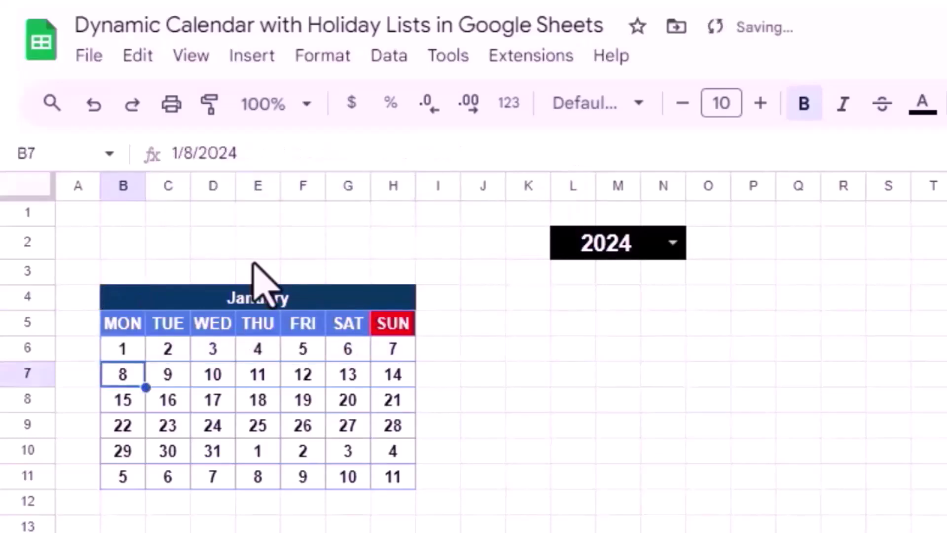
click(255, 296)
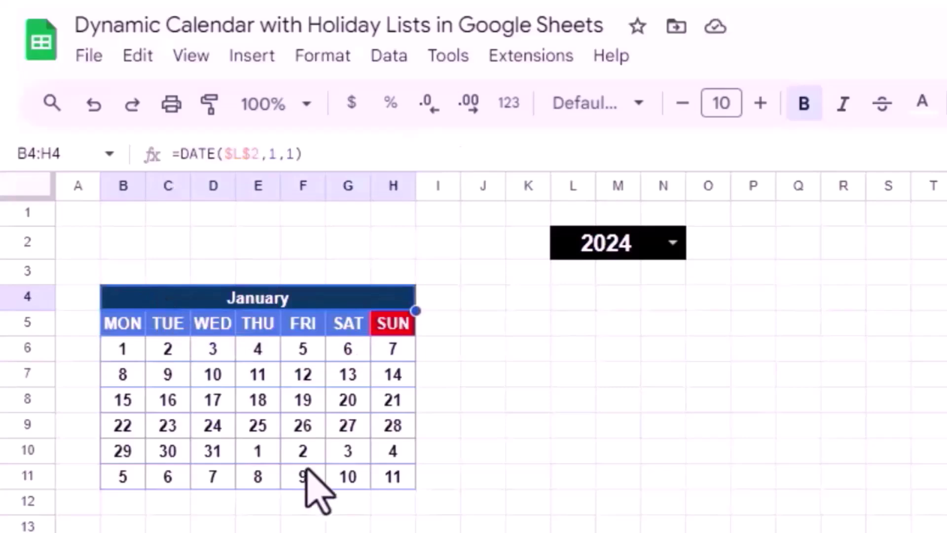
Step: Copy the January calendar B4:H11 to J4 and R4
shift+click(392, 475)
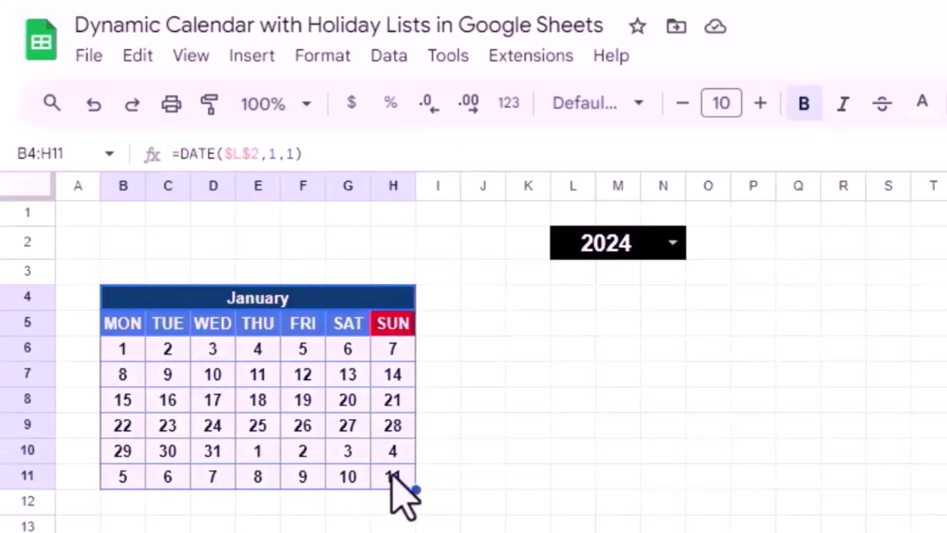
key(ctrl+c)
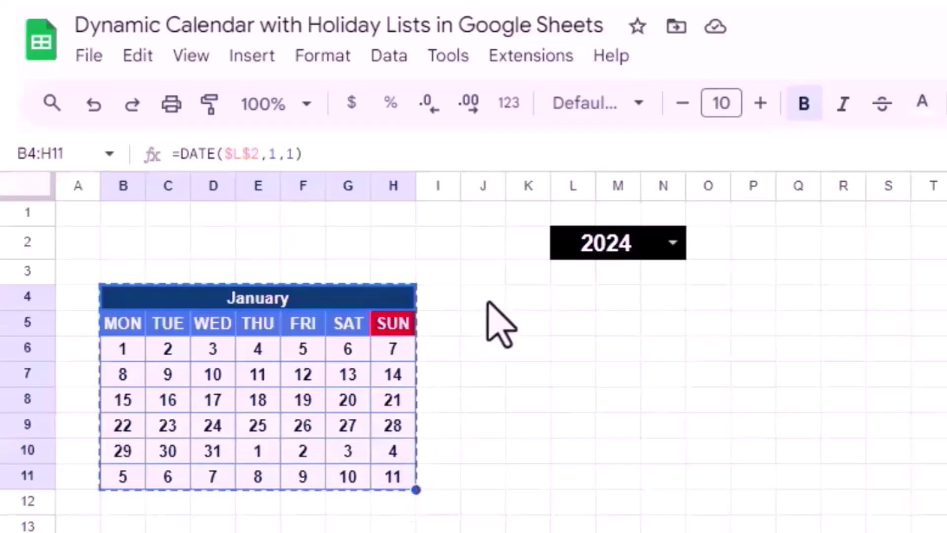
click(484, 302)
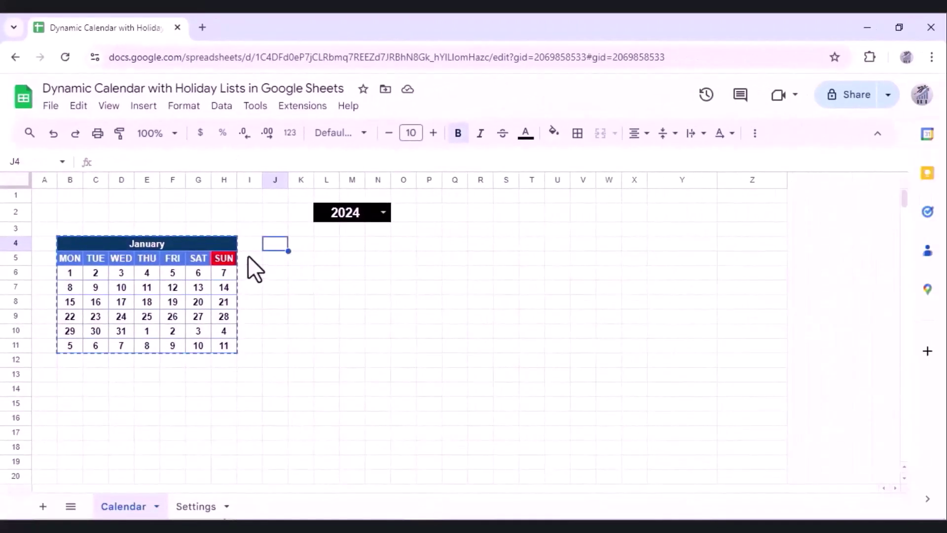
key(ctrl+v)
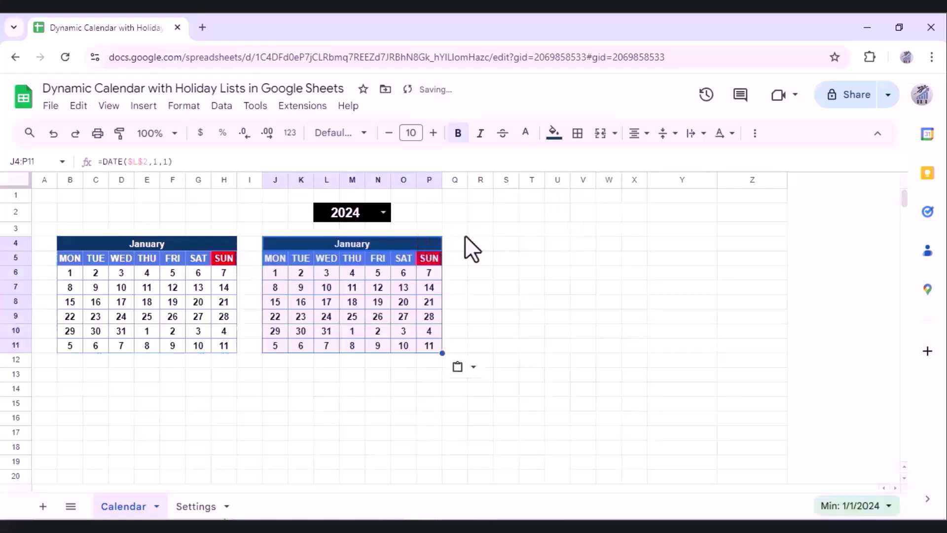
click(490, 245)
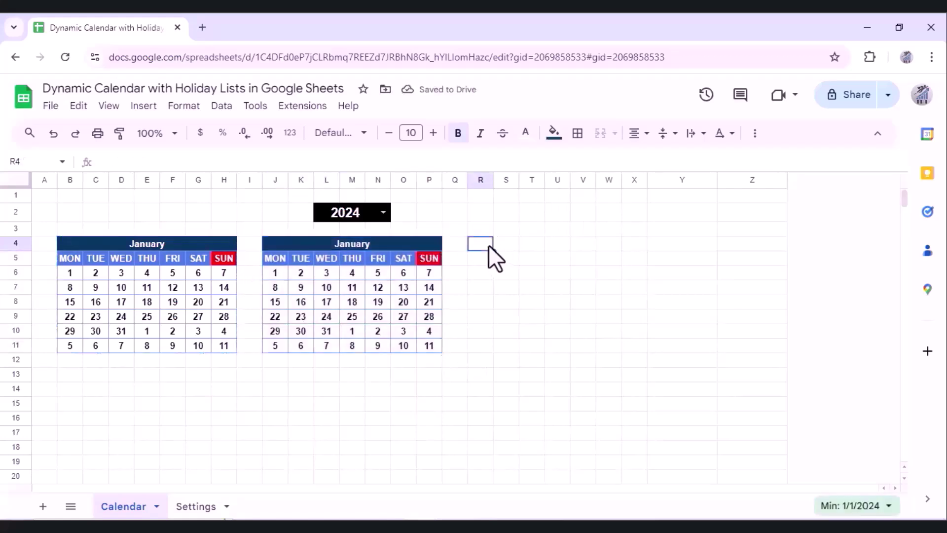
key(ctrl+v)
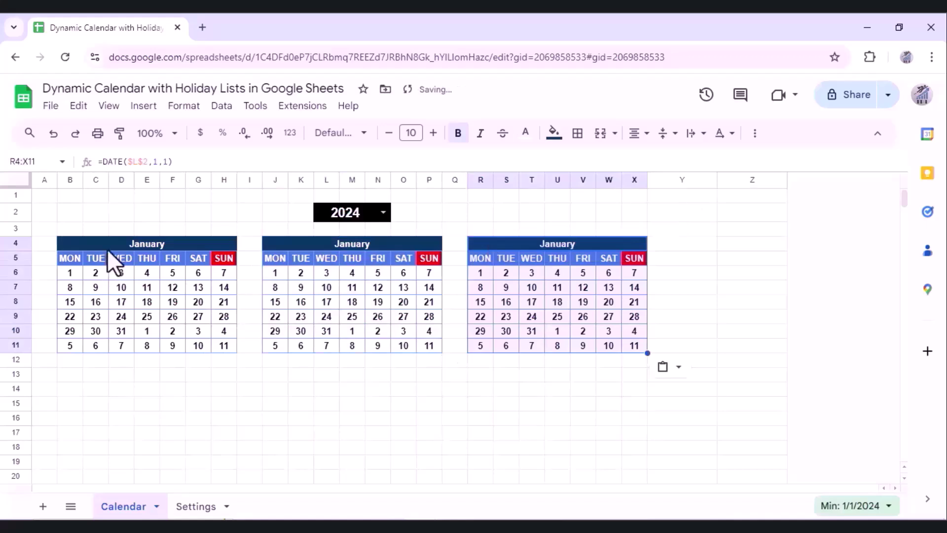
Step: Copy the row of three calendars and paste it starting at B13
click(107, 248)
shift+click(625, 349)
key(ctrl+c)
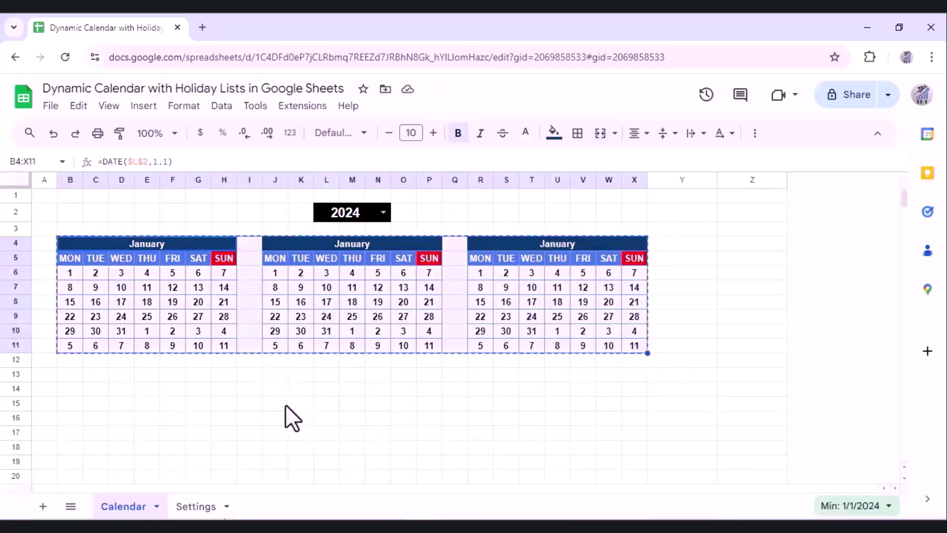
click(72, 374)
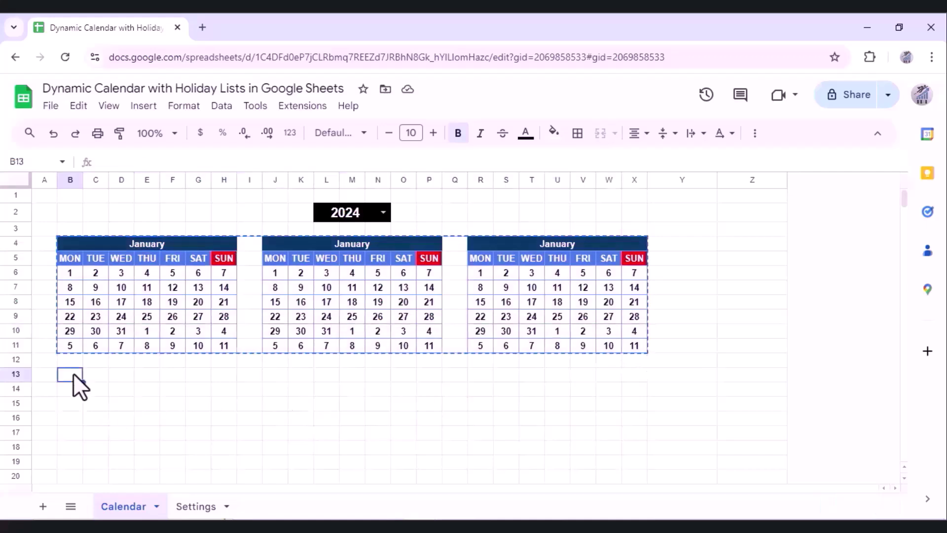
key(ctrl+v)
Step: Paste the three calendars again at B22 and B31, then return to the sheet's top
click(78, 400)
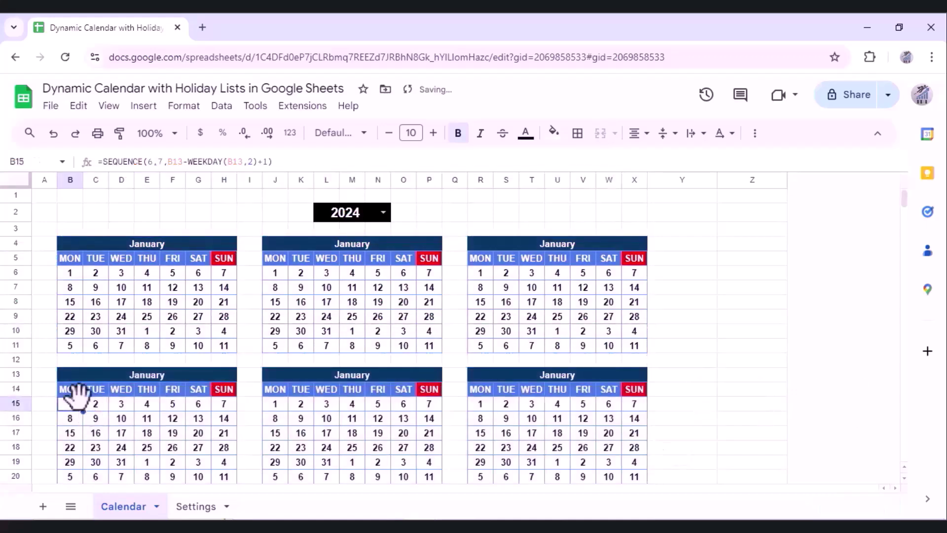
key(Down)
key(Down)
key(Down)
key(Down)
key(Down)
key(Up)
key(Up)
key(Up)
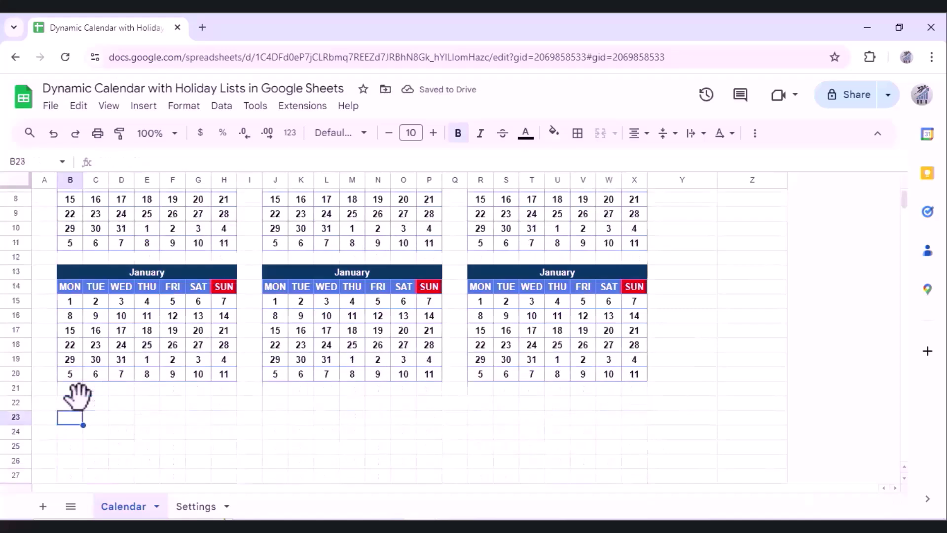
key(Up)
key(ctrl+v)
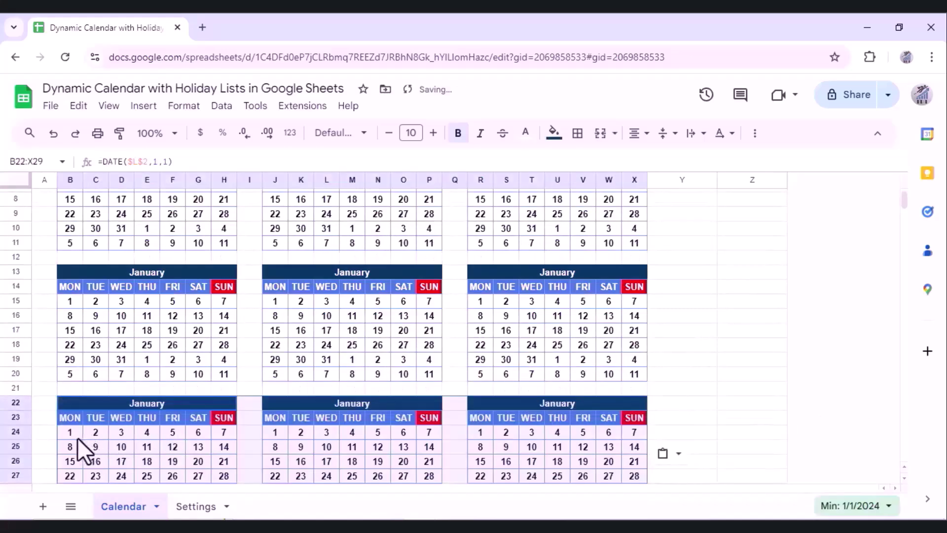
click(79, 437)
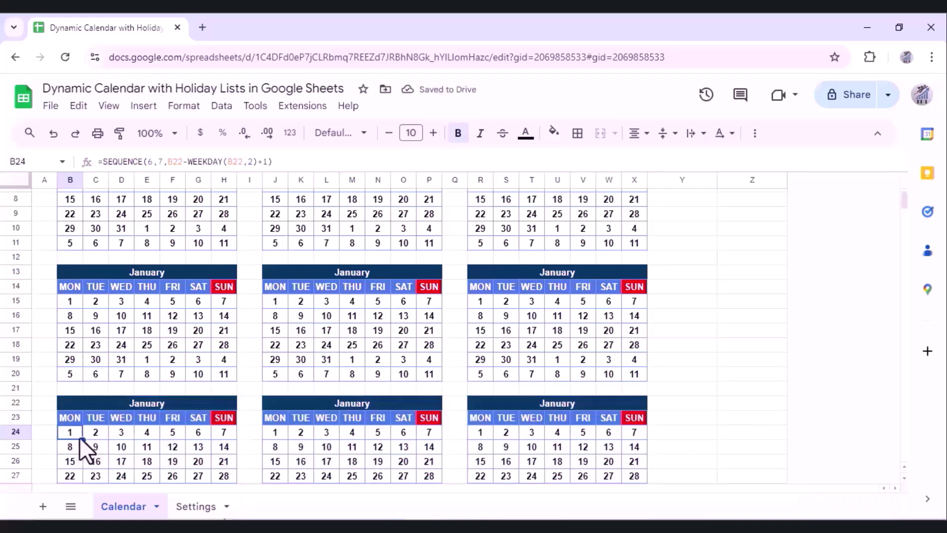
key(Down)
key(Down)
key(Down)
key(Down)
key(Down)
key(Down)
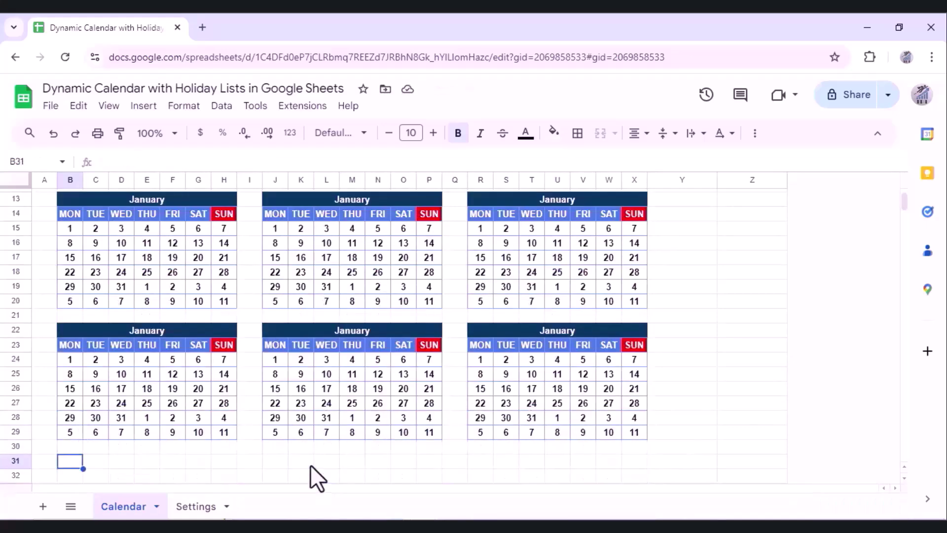
key(ctrl+v)
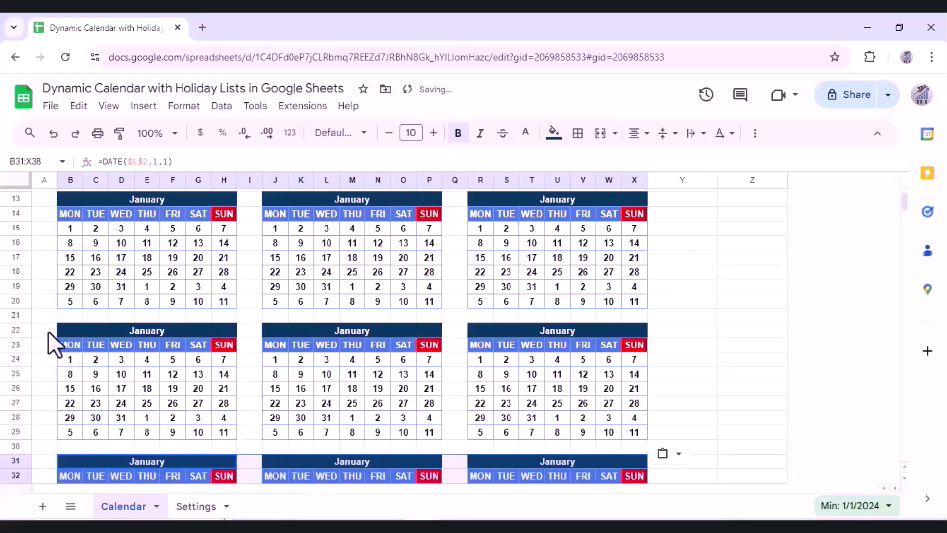
click(48, 330)
key(ctrl+Home)
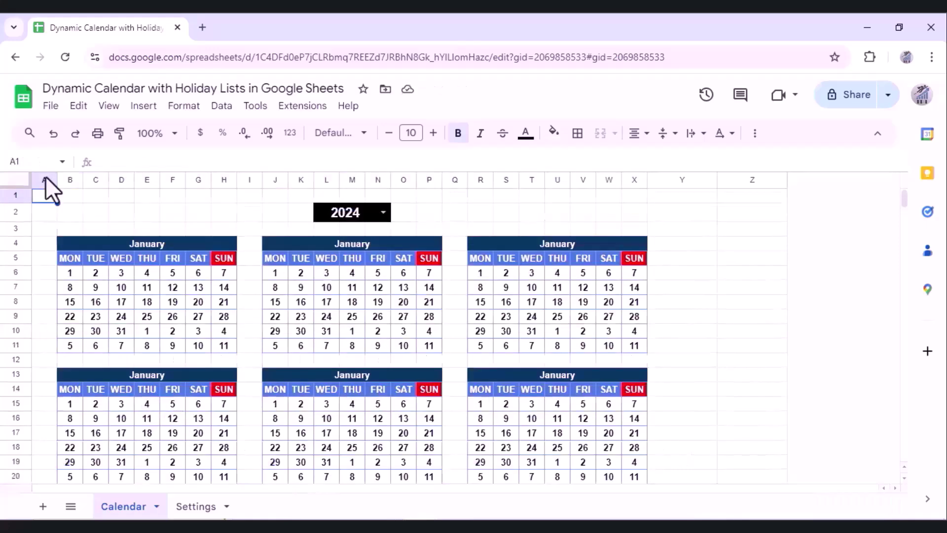
Step: Select spacer columns A, I and Q and shrink them together to a narrow width
click(46, 179)
ctrl+click(247, 179)
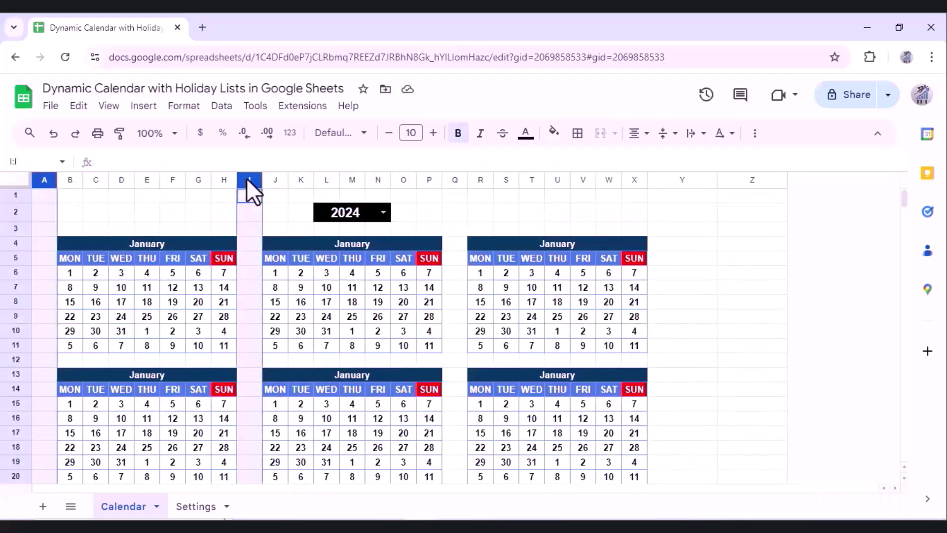
ctrl+click(455, 179)
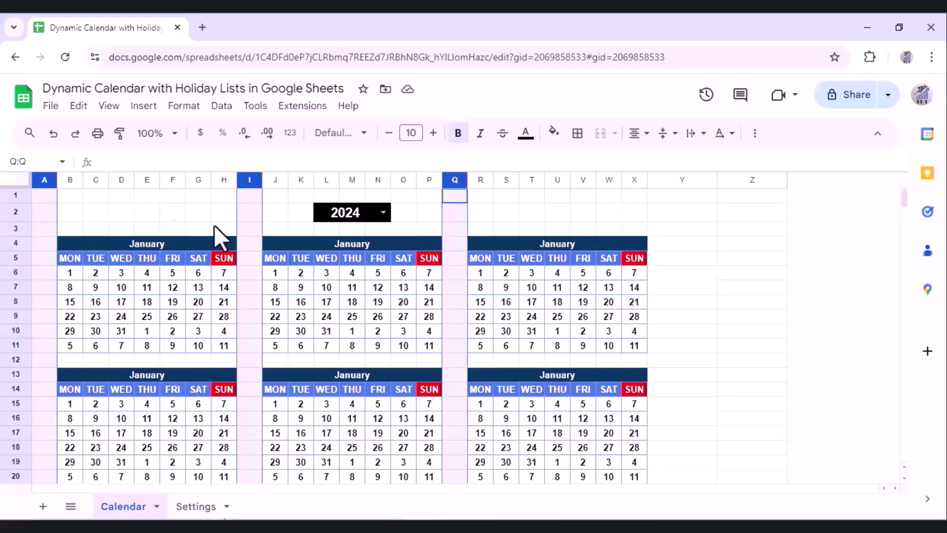
drag(57, 179, 43, 180)
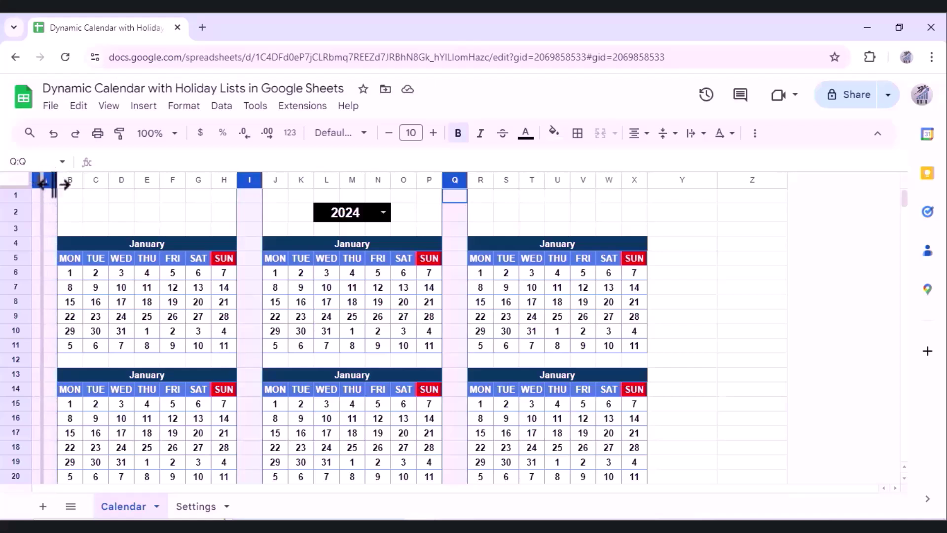
click(171, 214)
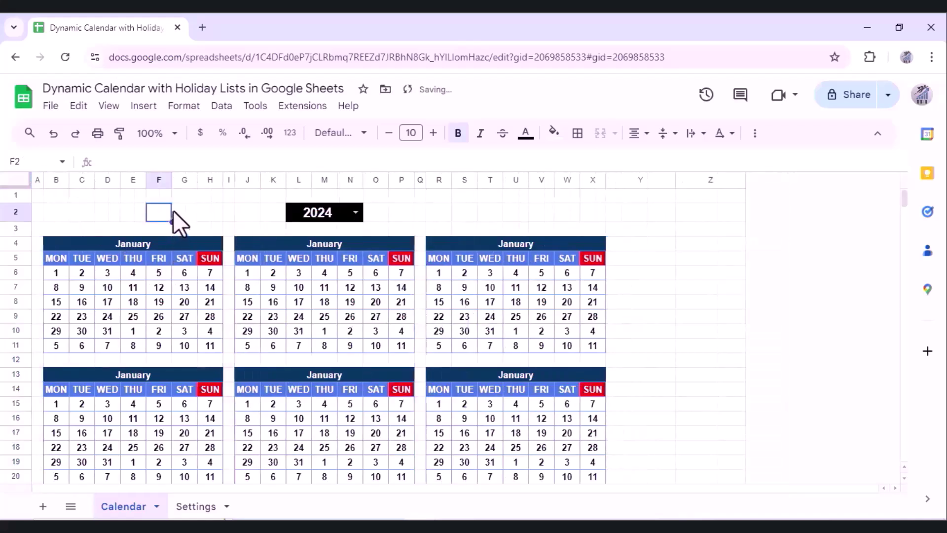
click(141, 244)
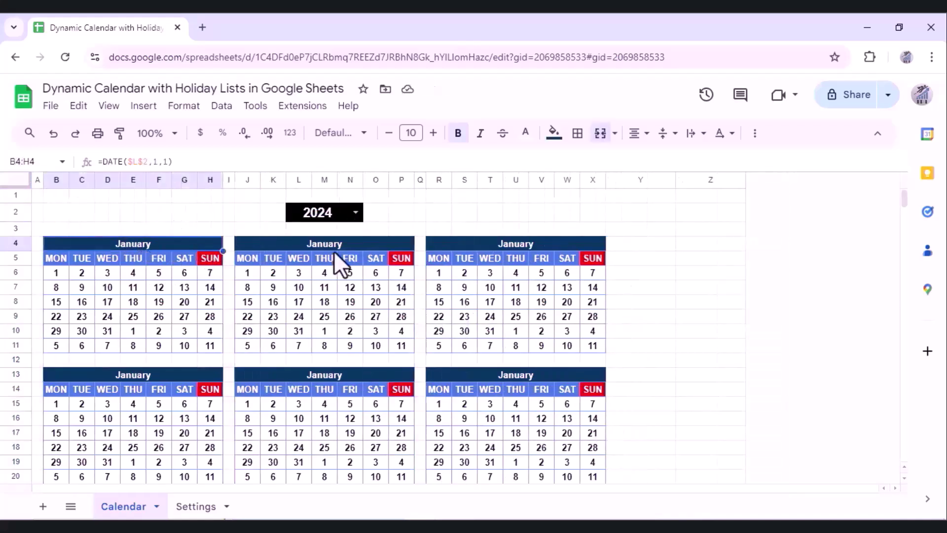
Step: Change the second and third calendars' DATE month argument to 2 and 3
double_click(320, 245)
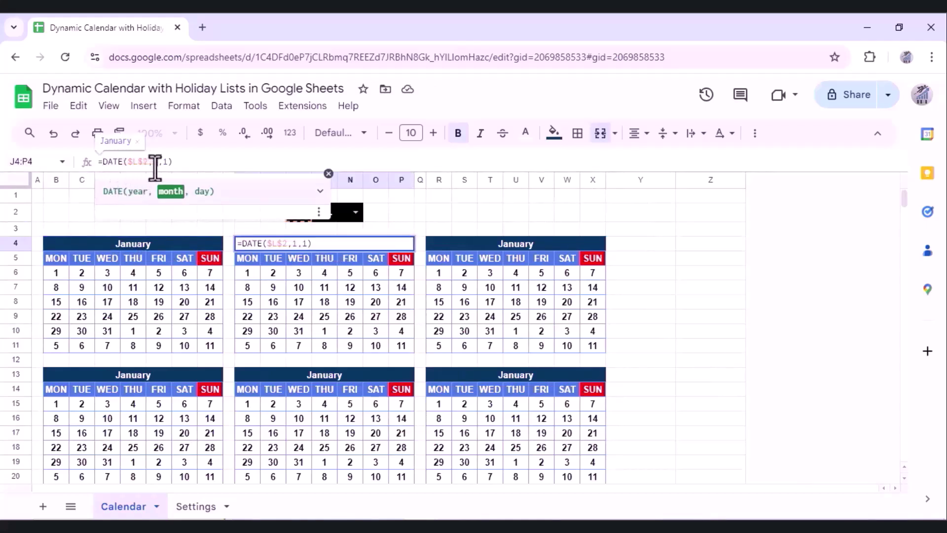
key(Left)
key(Left)
key(Left)
key(shift+Left)
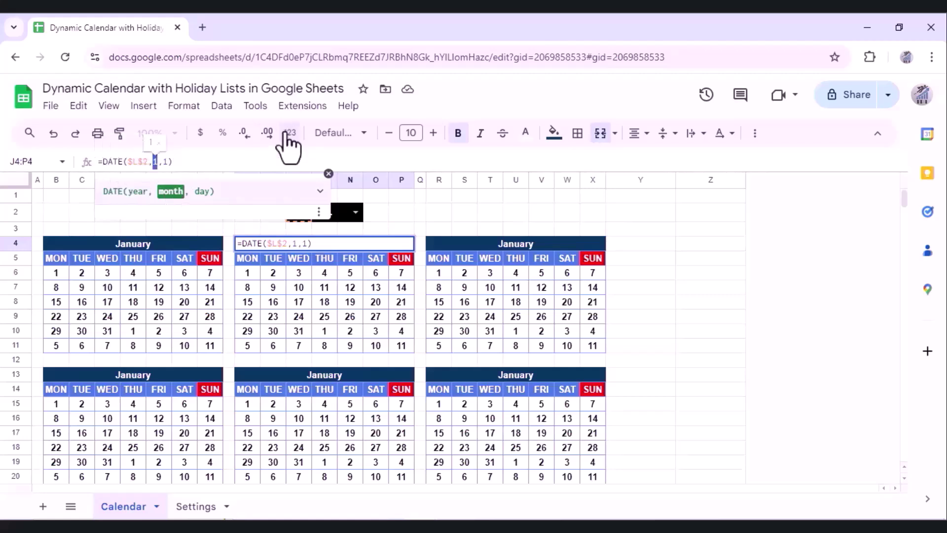
text(2)
key(Return)
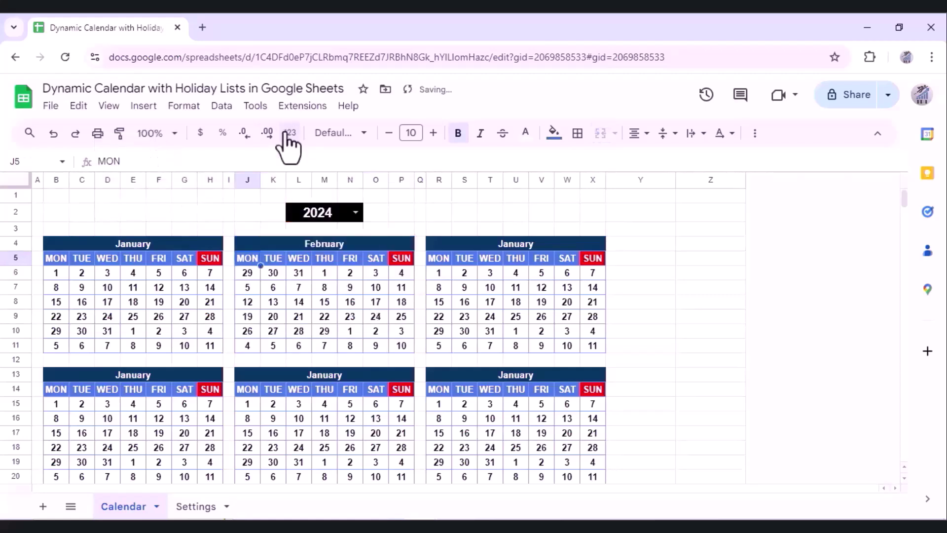
key(Up)
key(Right)
key(Right)
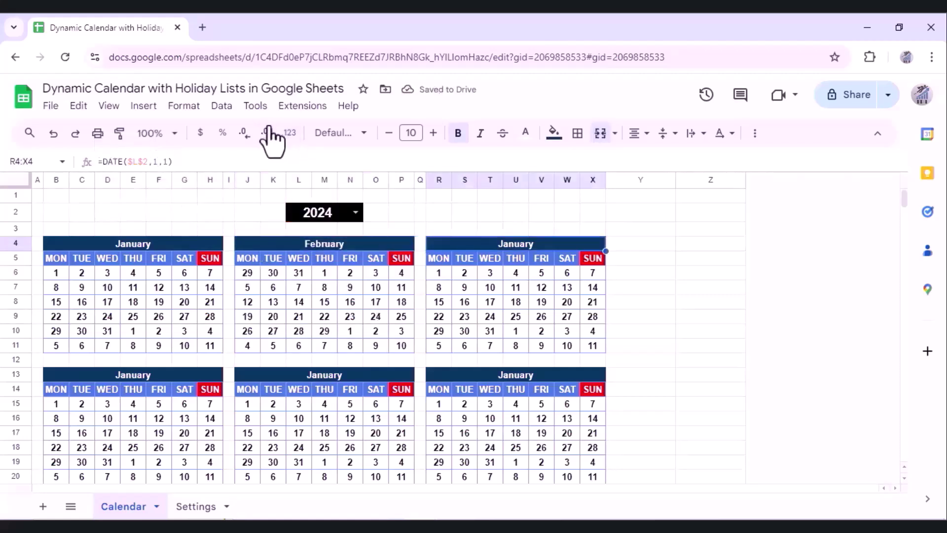
click(148, 163)
double_click(161, 161)
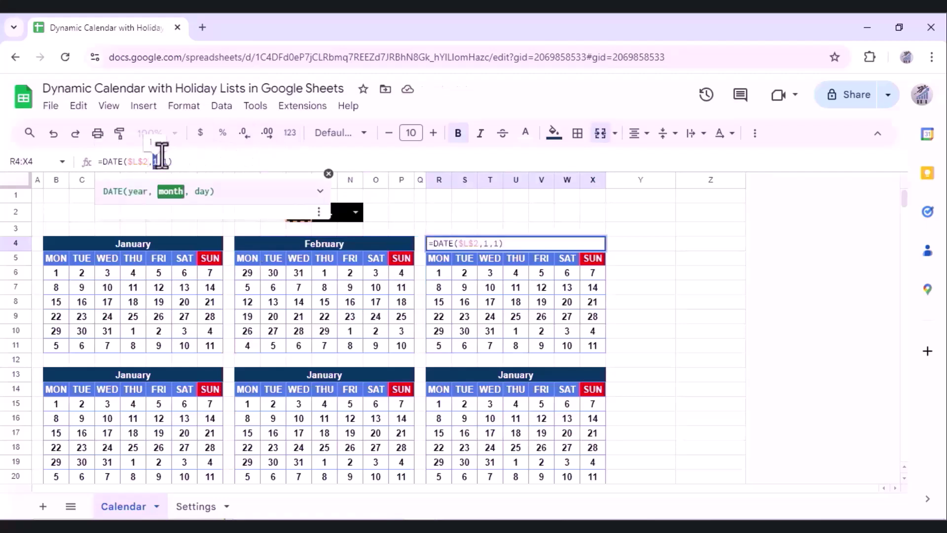
text(3)
key(Return)
Step: Set the second-row calendars' month arguments to 4, 5 and 6 for April–June
click(54, 401)
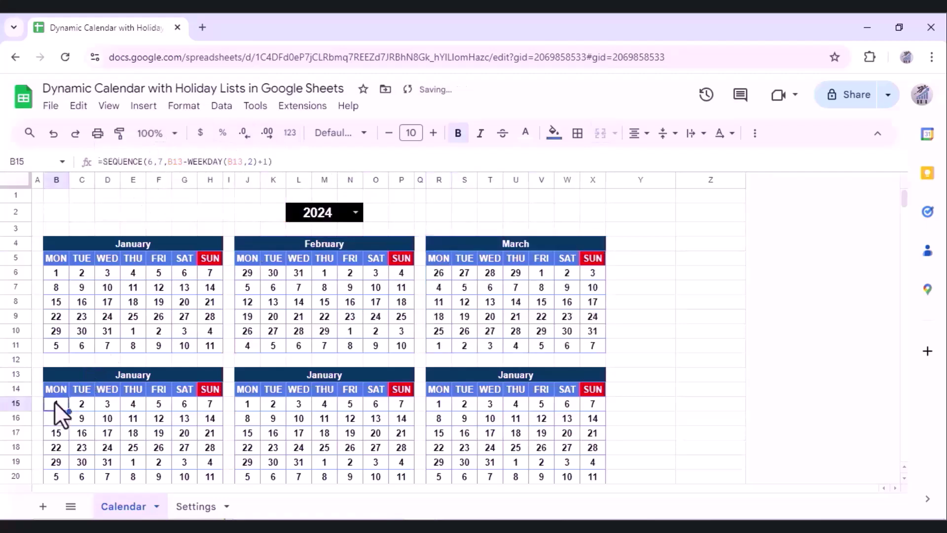
click(113, 375)
double_click(153, 162)
text(4)
key(Return)
click(303, 375)
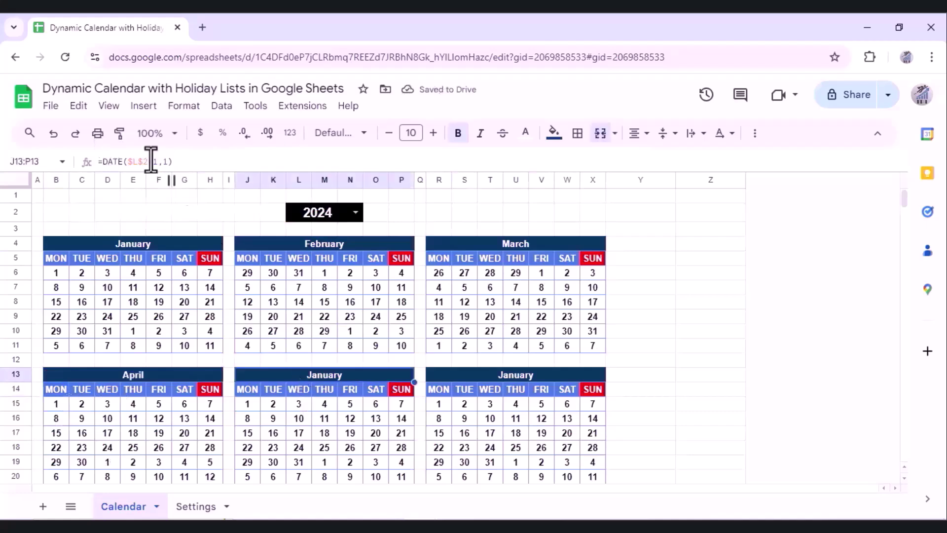
double_click(153, 161)
text(5)
key(Return)
key(Right)
key(Up)
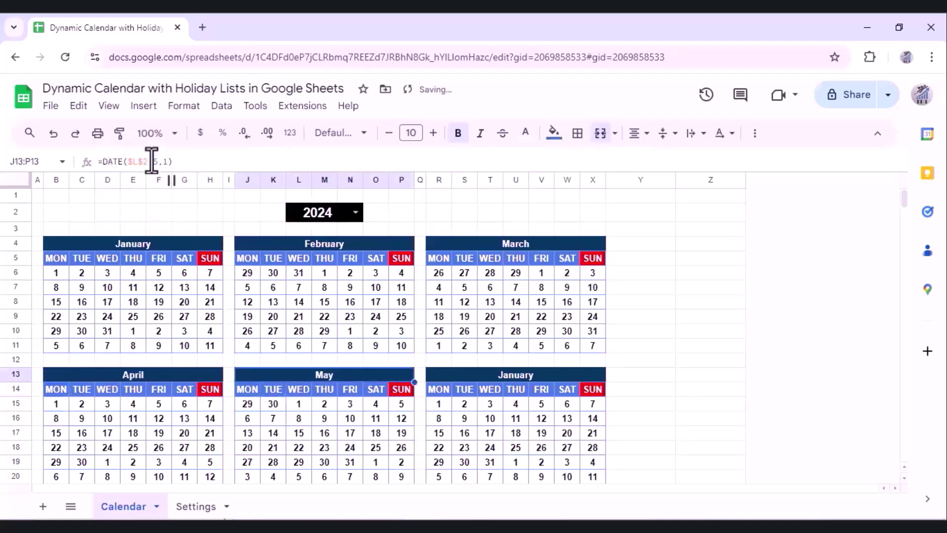
key(Right)
key(Right)
double_click(154, 161)
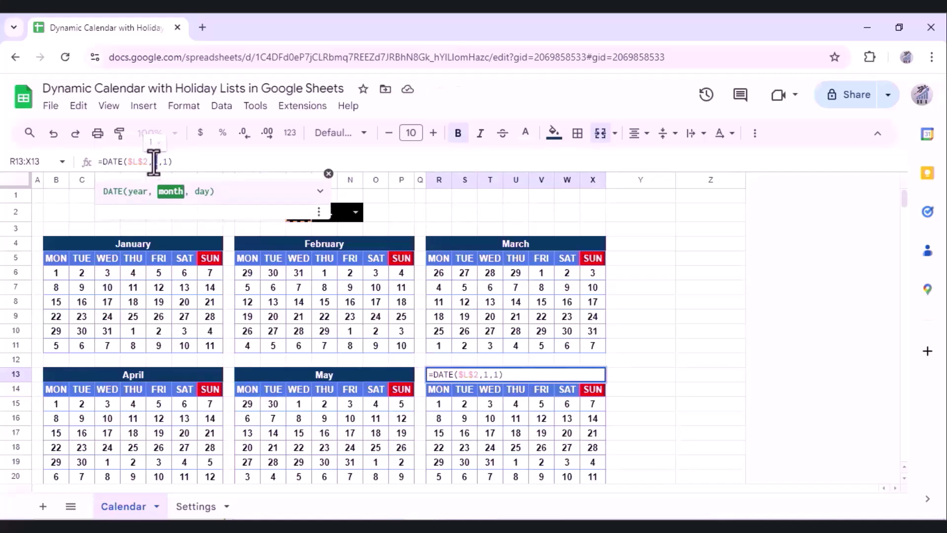
text(6)
key(Return)
Step: Enter month numbers 7 through 12 in the remaining calendars' header formulas
click(65, 411)
scroll(65, 411, down, 5)
double_click(154, 161)
text(7)
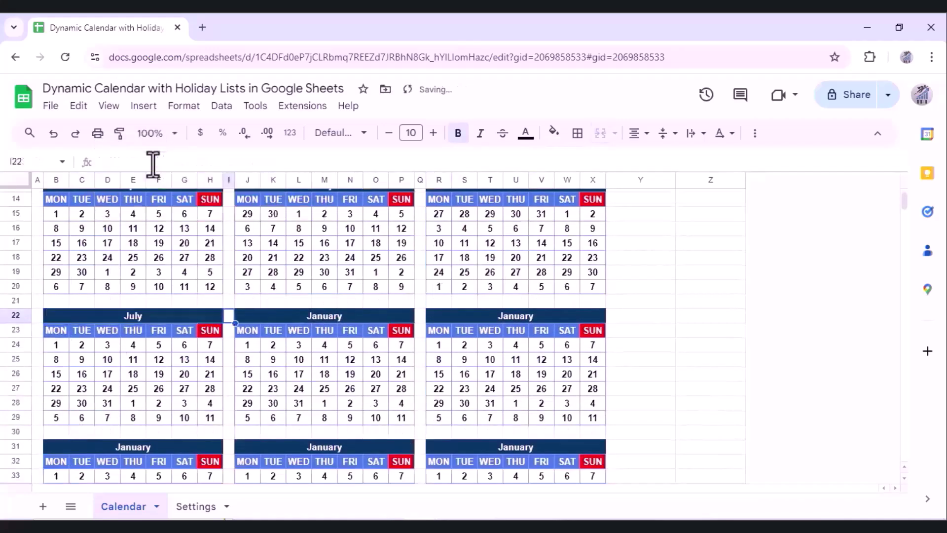
key(Right)
double_click(154, 161)
text(89)
click(123, 447)
text(10)
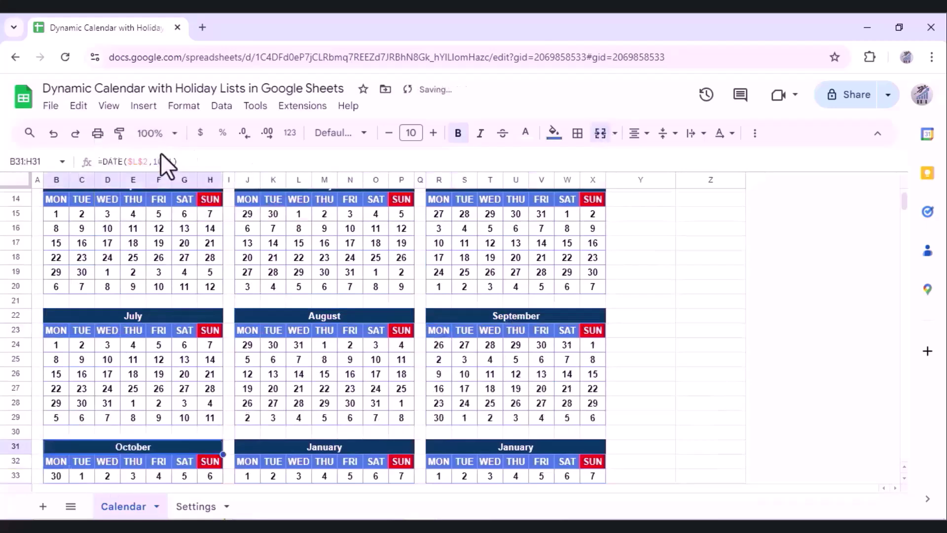
key(Tab)
double_click(157, 161)
text(11)
key(Tab)
text(12)
scroll(907, 215, up, 1)
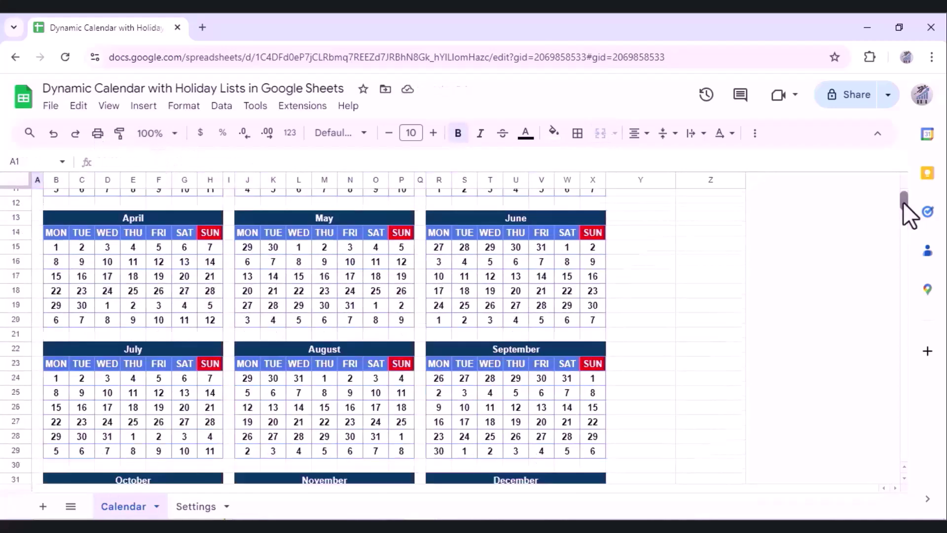
scroll(910, 215, up, 5)
scroll(904, 202, down, 1)
scroll(908, 207, down, 2)
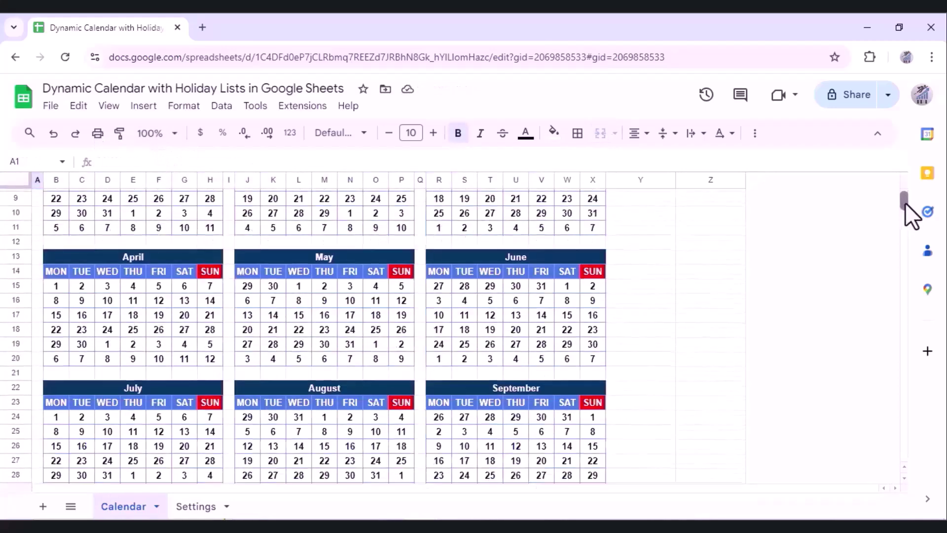
scroll(910, 211, down, 1)
scroll(913, 212, up, 4)
mouse_move(641, 180)
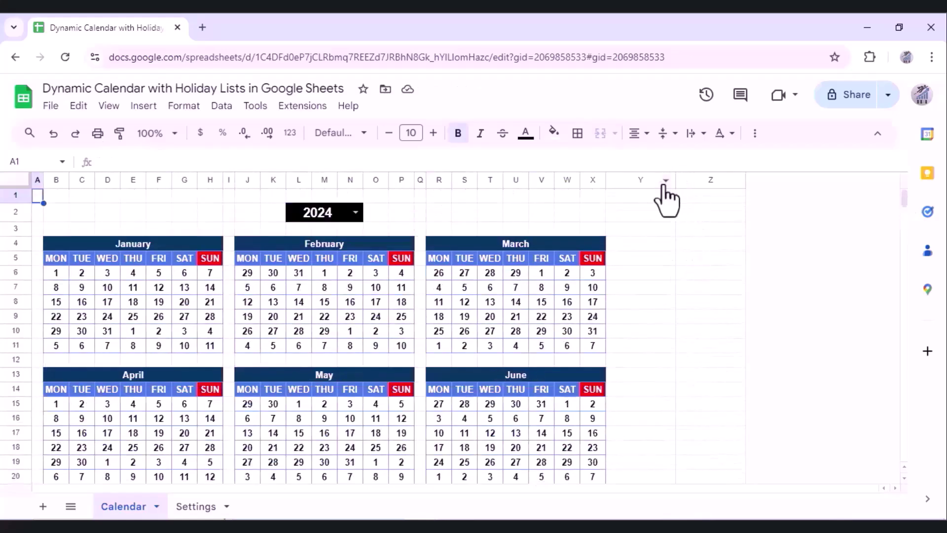
Step: Insert two columns after Y and add headers Date in Z4 and Events/Festivals in AA4
drag(650, 183, 710, 179)
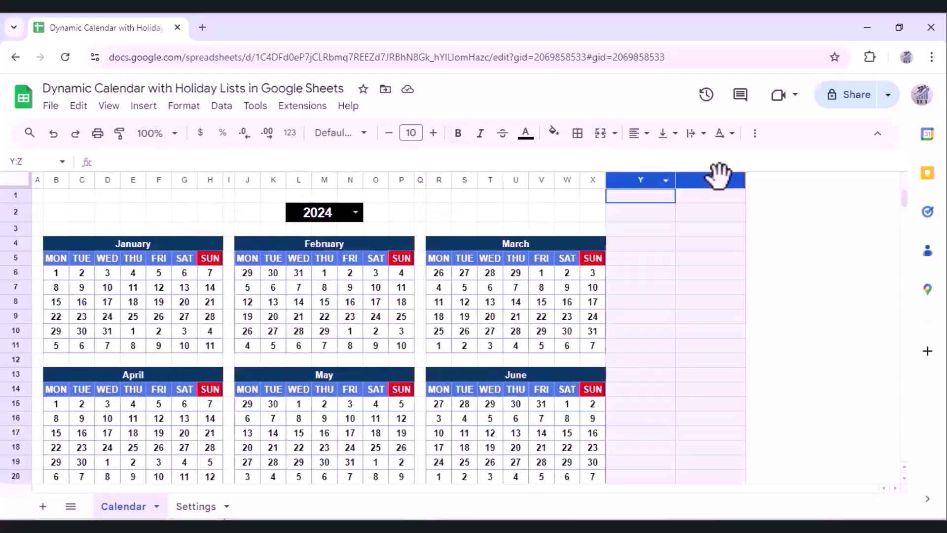
right_click(711, 178)
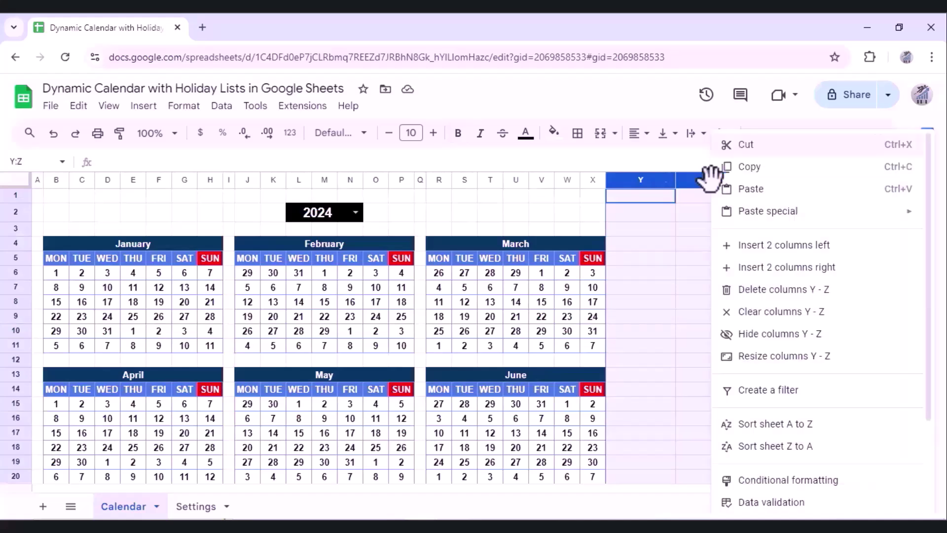
click(811, 268)
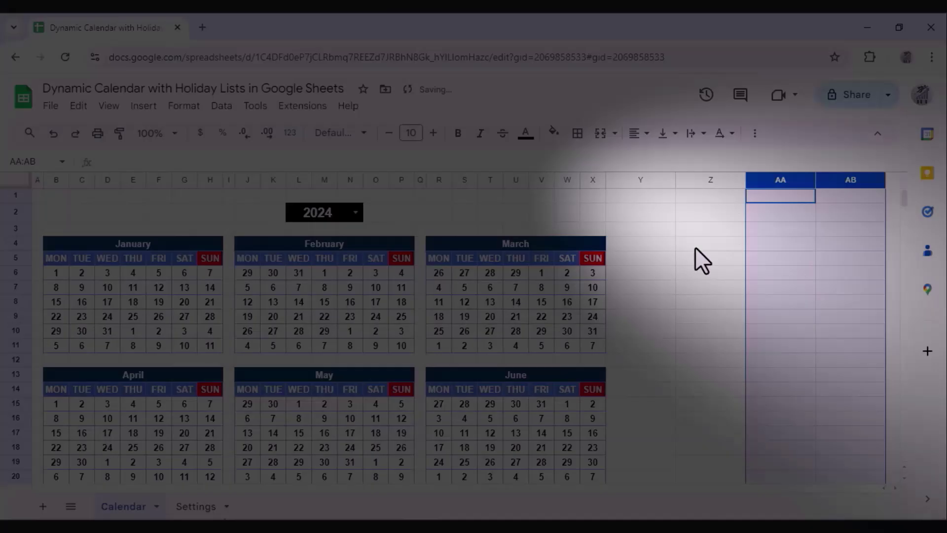
click(697, 247)
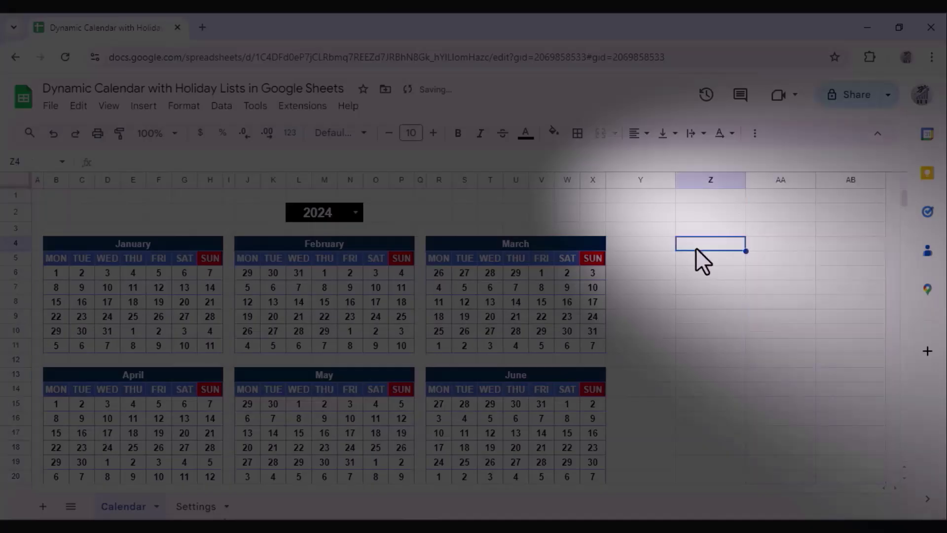
double_click(697, 249)
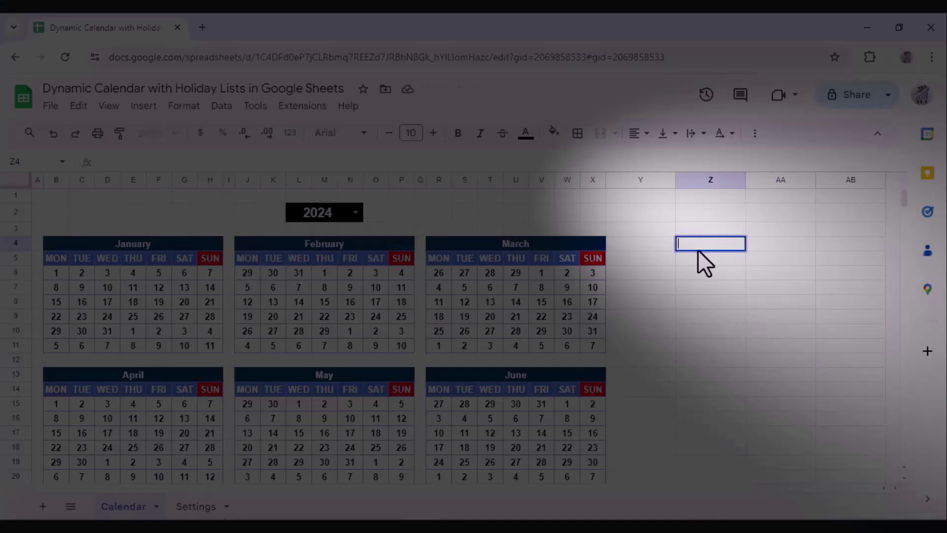
text(Date)
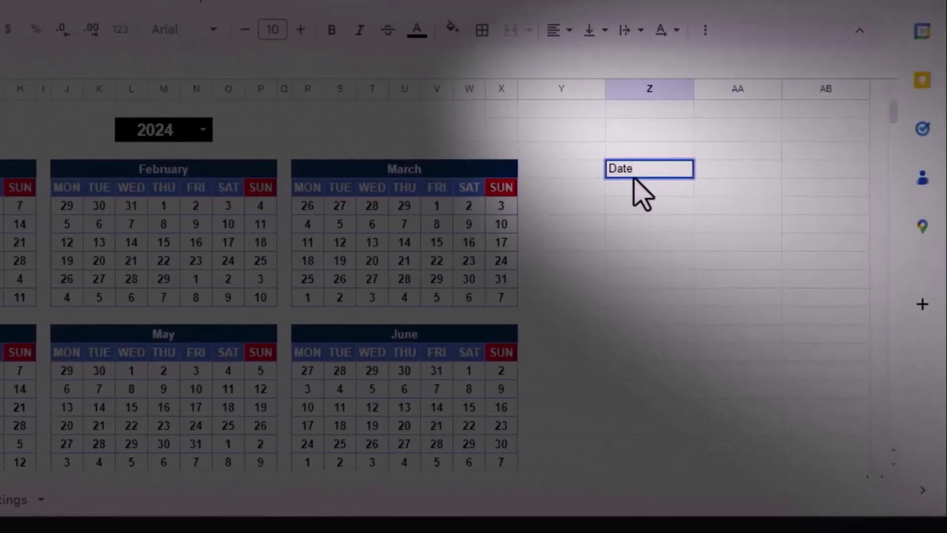
key(Tab)
text(Events)
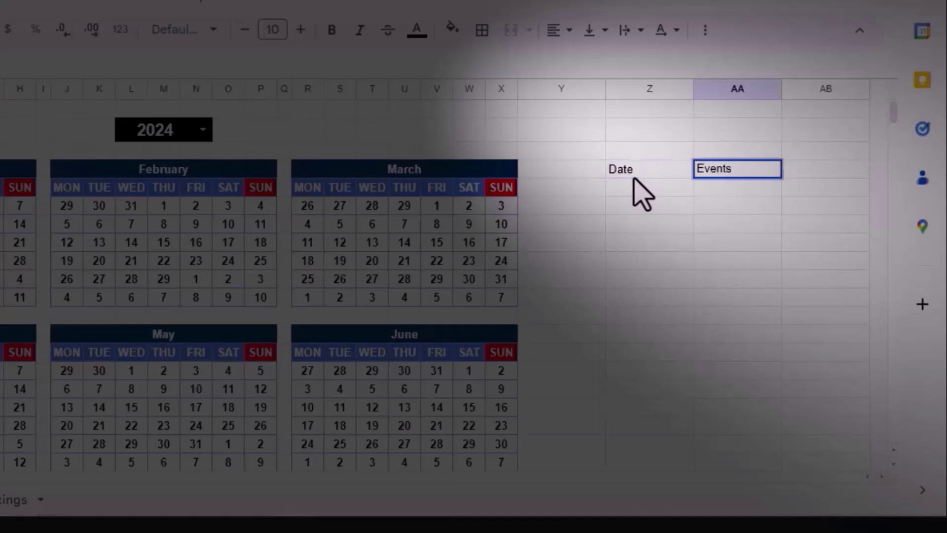
text(/Festivals)
key(Return)
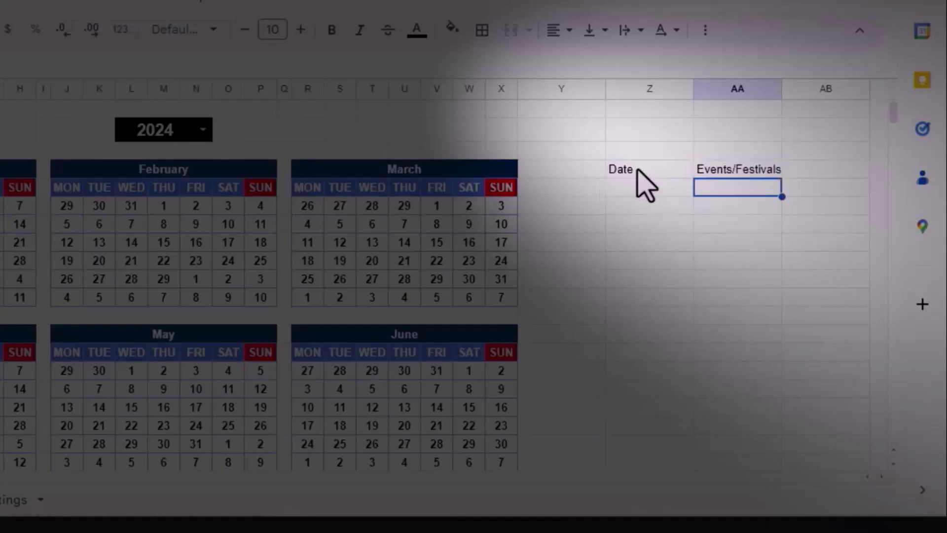
Step: Centre the Z4:AA4 headers horizontally and vertically
click(638, 169)
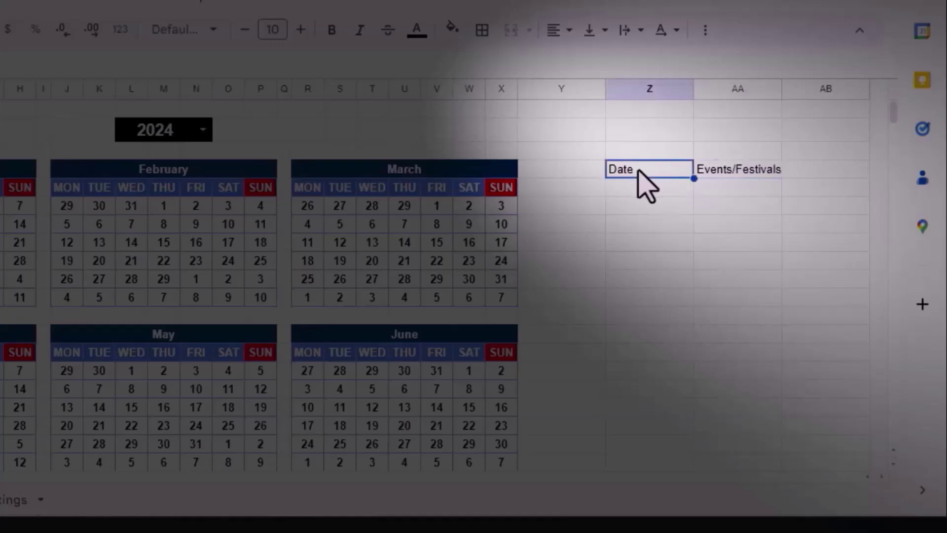
key(shift+Right)
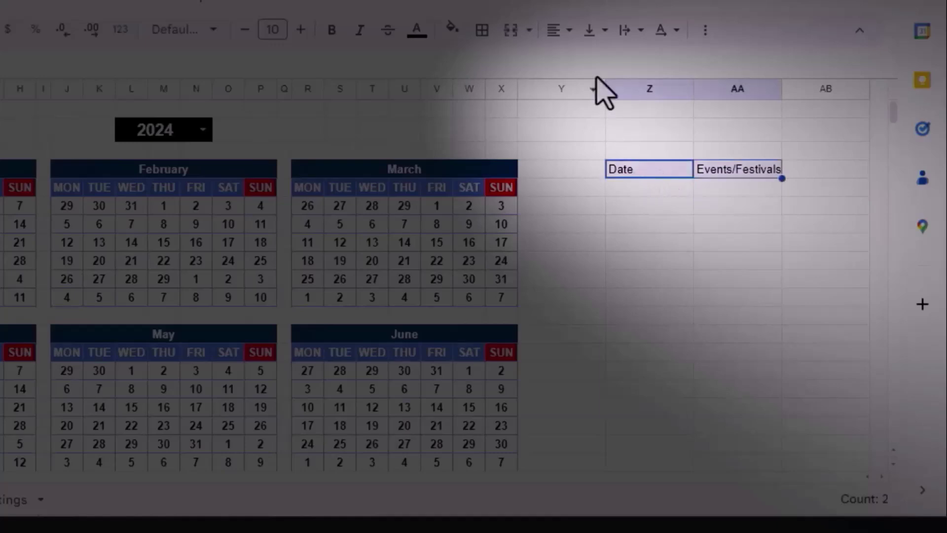
click(559, 32)
click(588, 64)
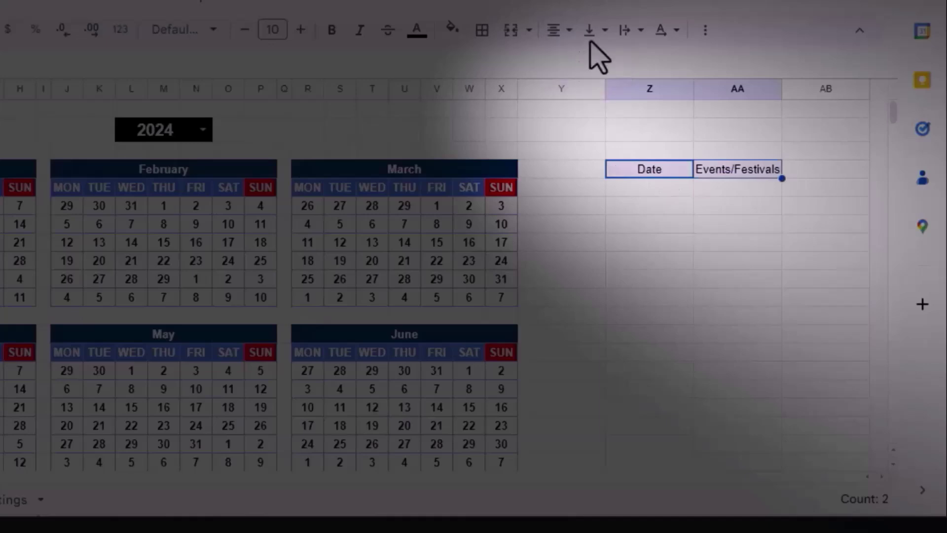
click(590, 31)
click(626, 61)
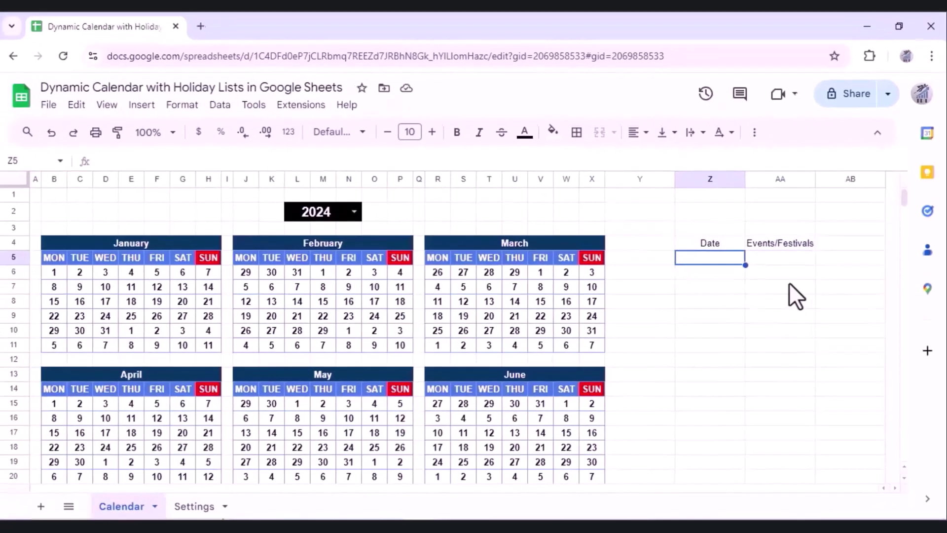
click(628, 187)
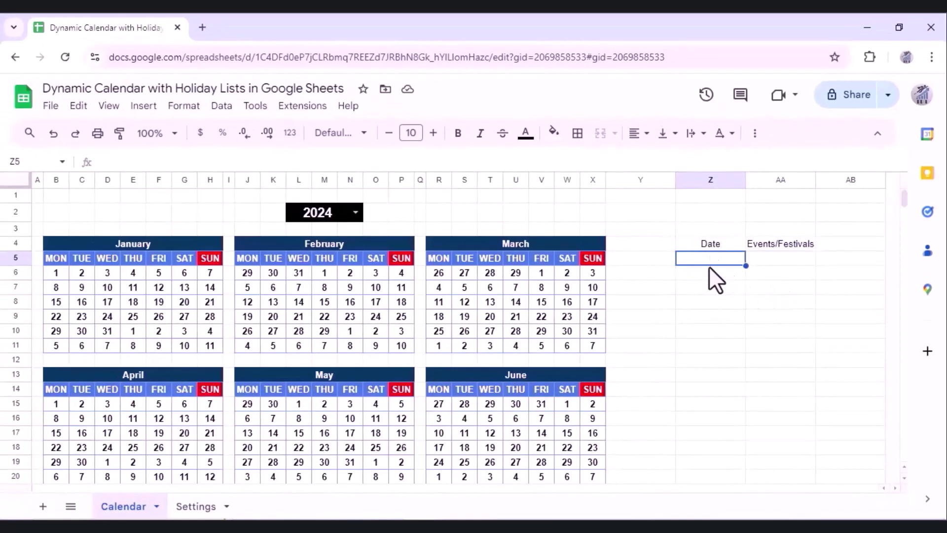
Step: In Calendar!Z5, begin a FILTER formula whose source is Settings!C1:D
click(196, 506)
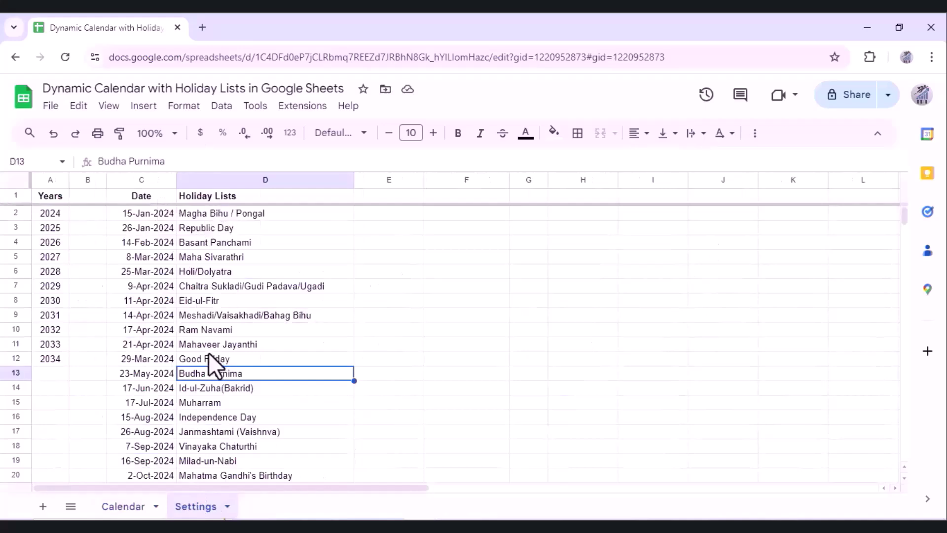
click(127, 513)
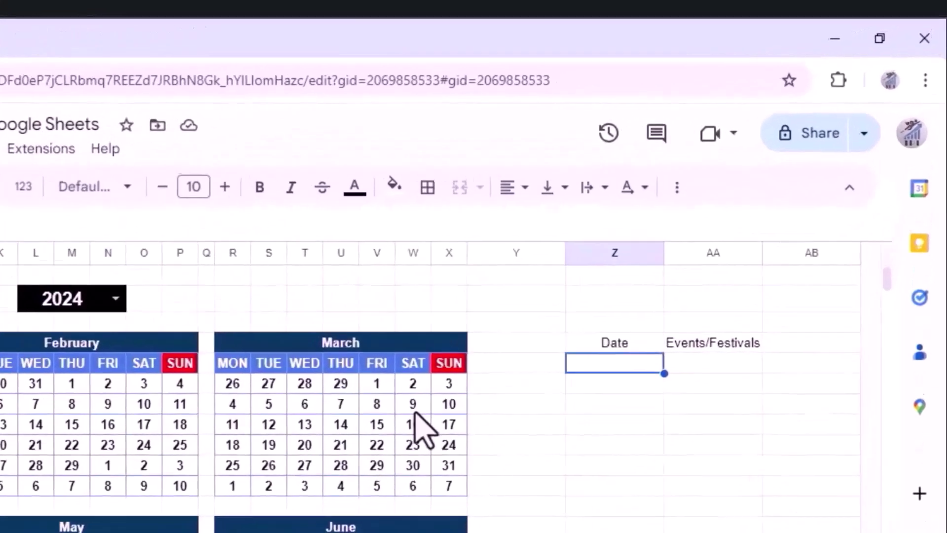
text(=FIL)
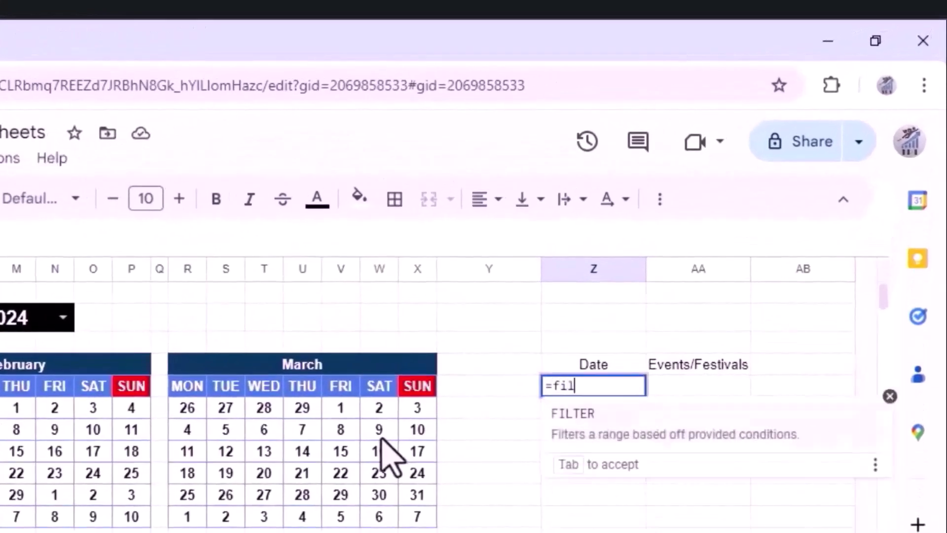
text(TER()
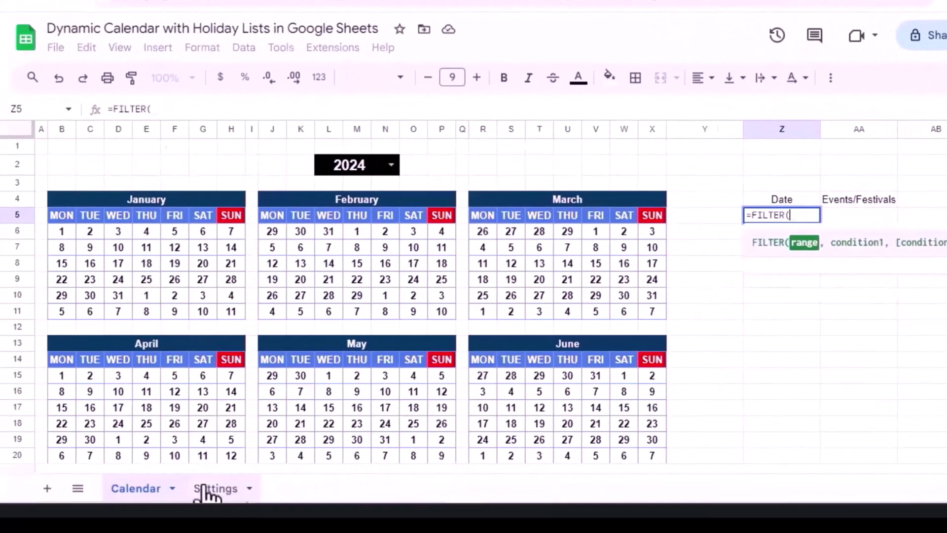
click(219, 490)
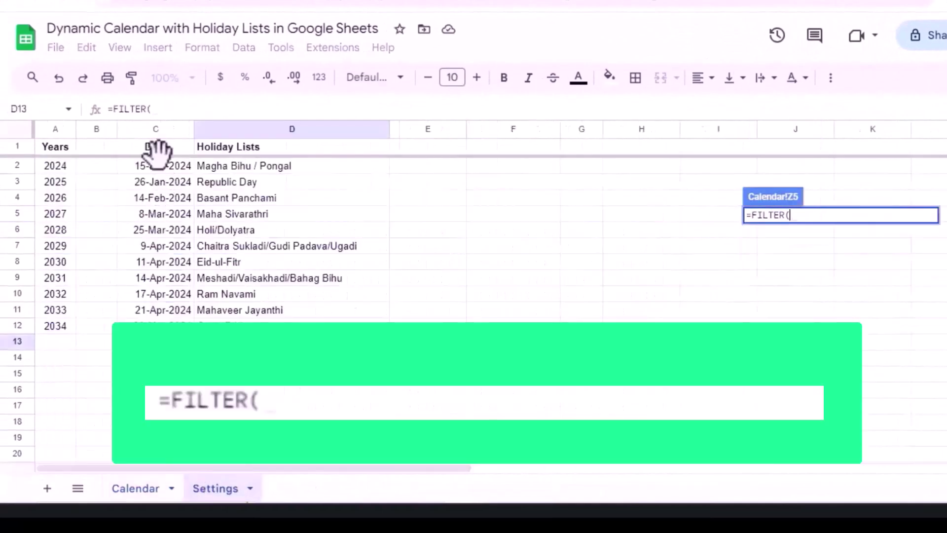
drag(156, 147, 256, 147)
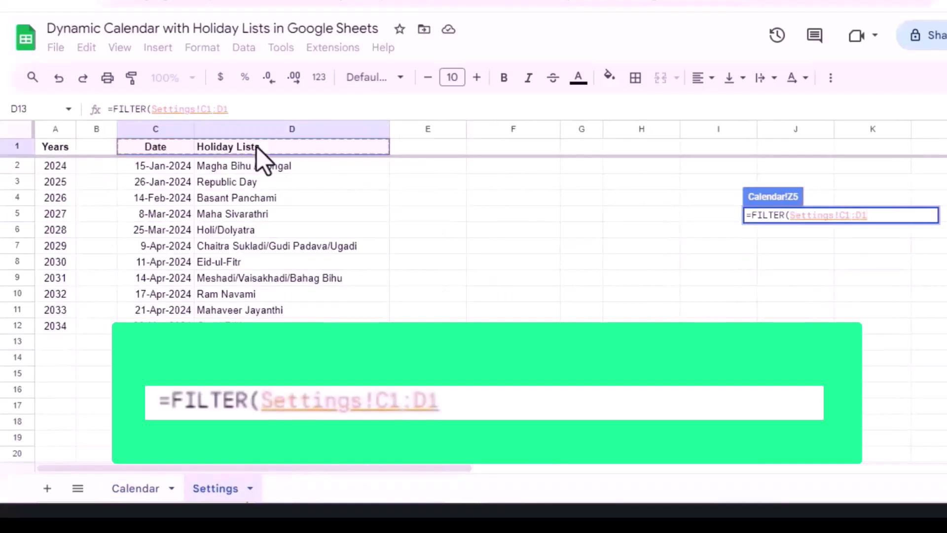
key(BackSpace)
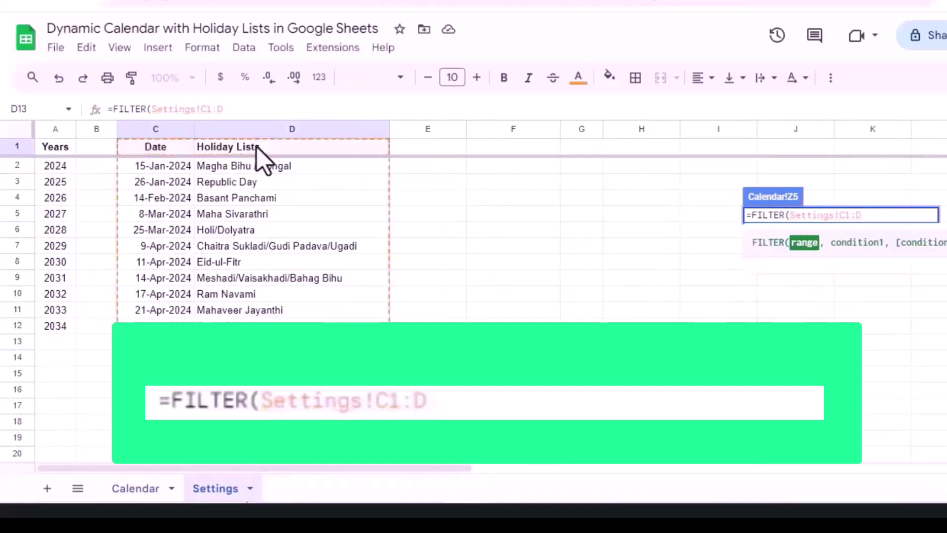
Step: Complete the formula with condition YEAR(Settings!C1:C)=L2 so only 2024 holidays are listed
text(,)
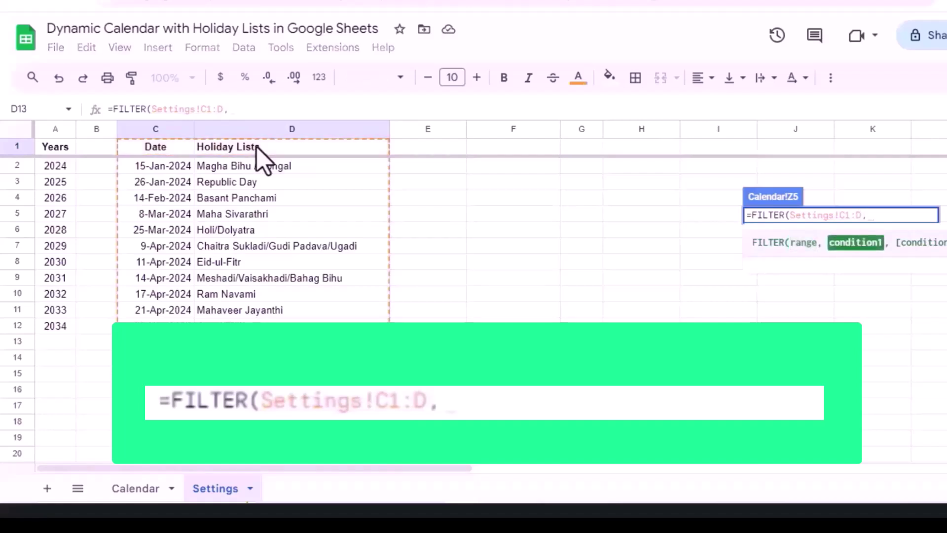
text(ye)
key(Tab)
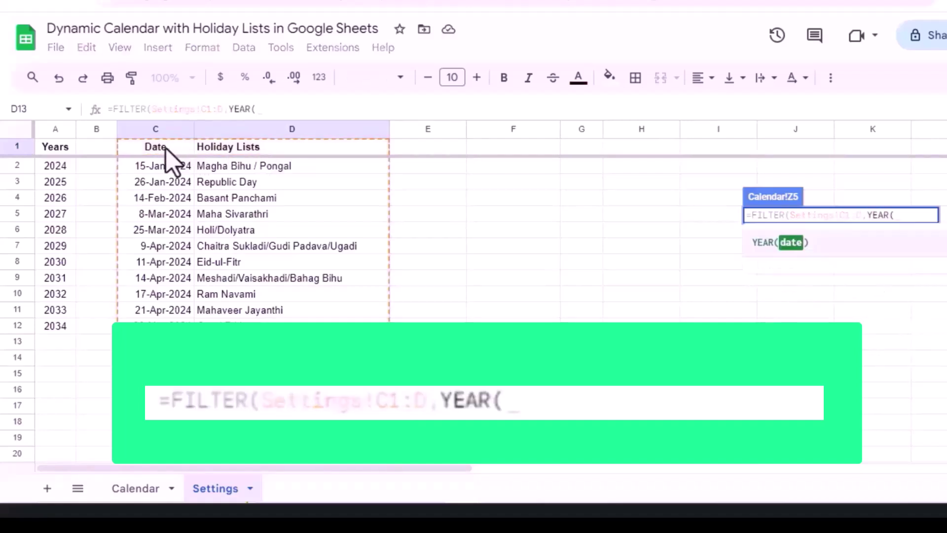
click(158, 148)
drag(156, 179, 157, 178)
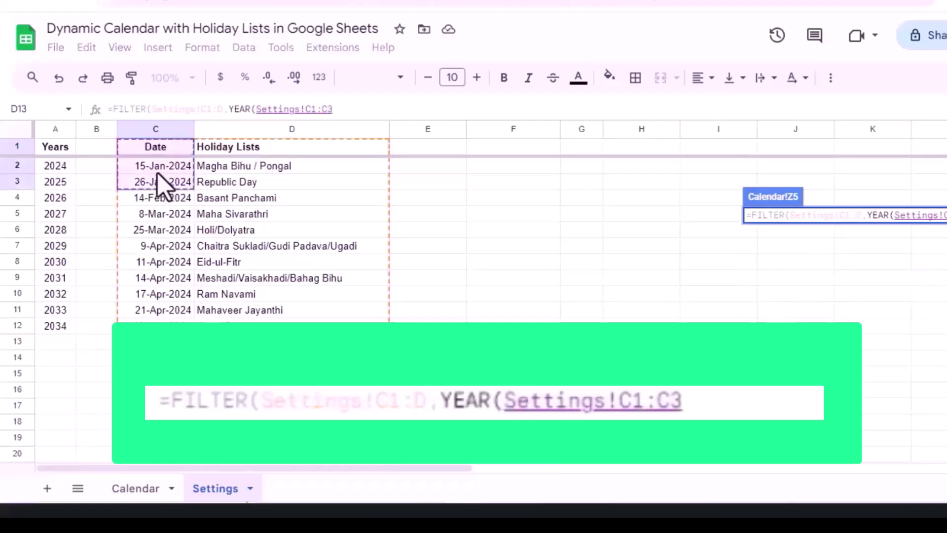
key(BackSpace)
text())
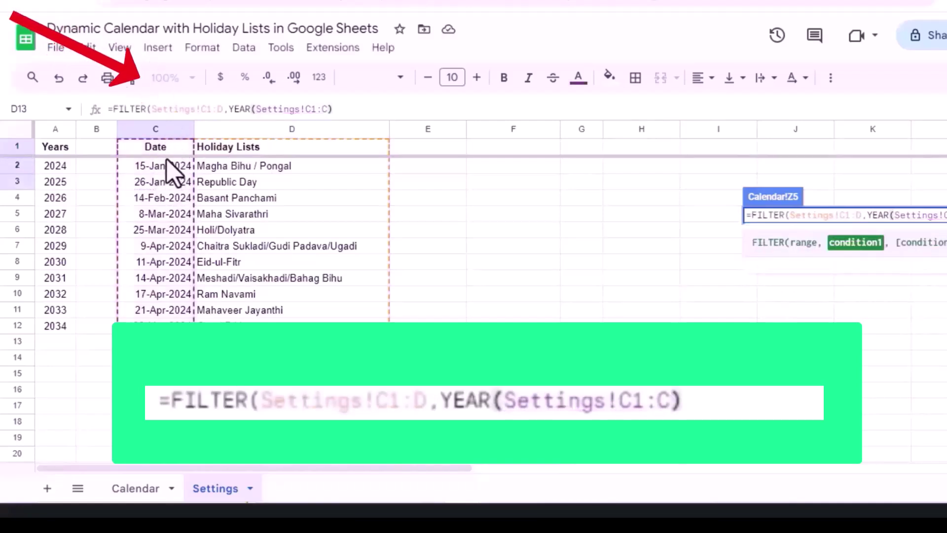
text(=)
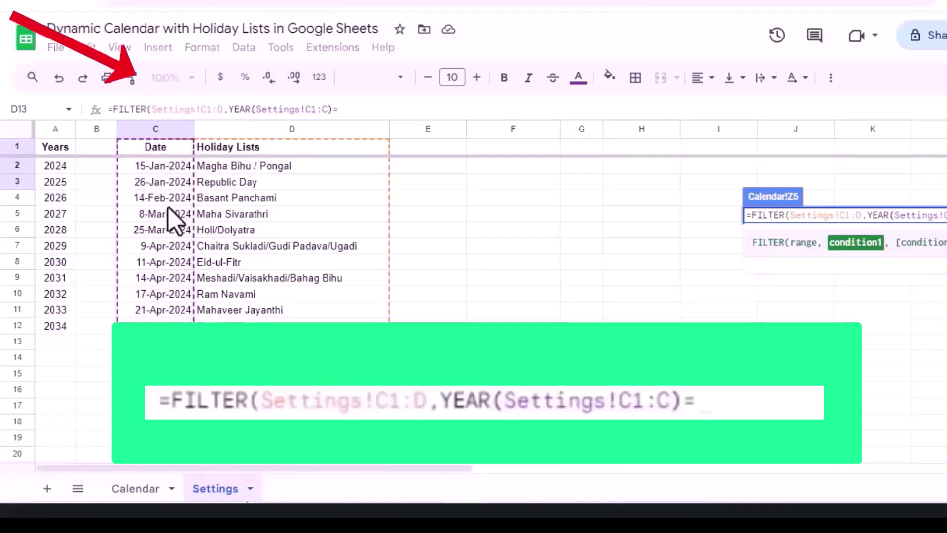
click(138, 489)
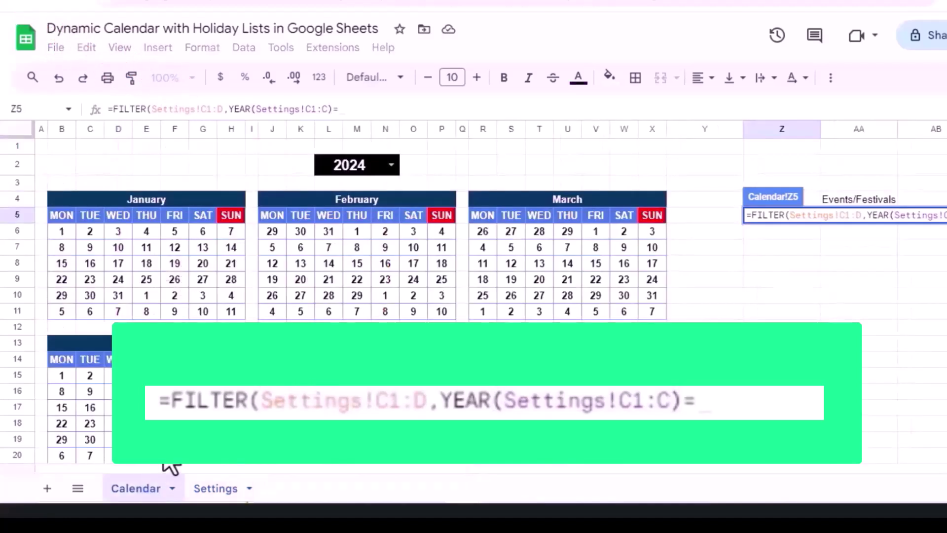
click(330, 171)
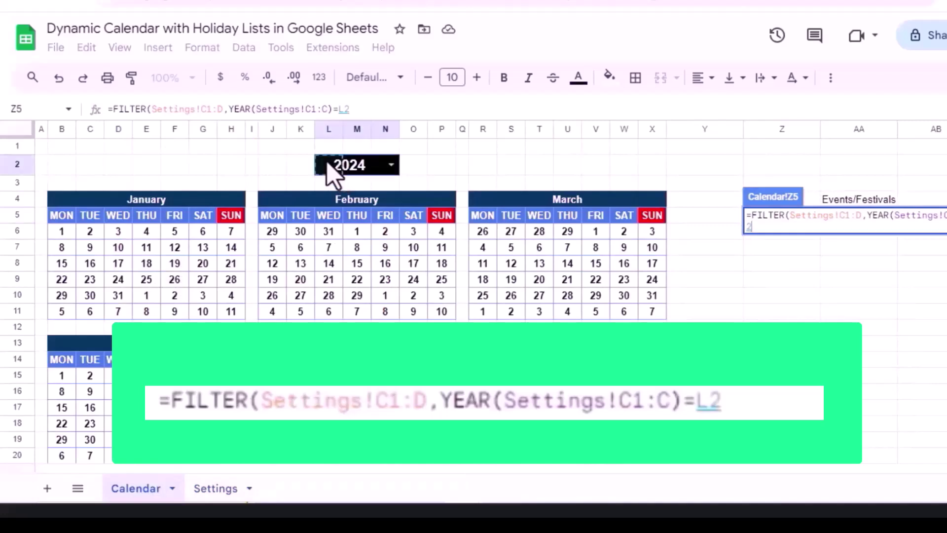
text())
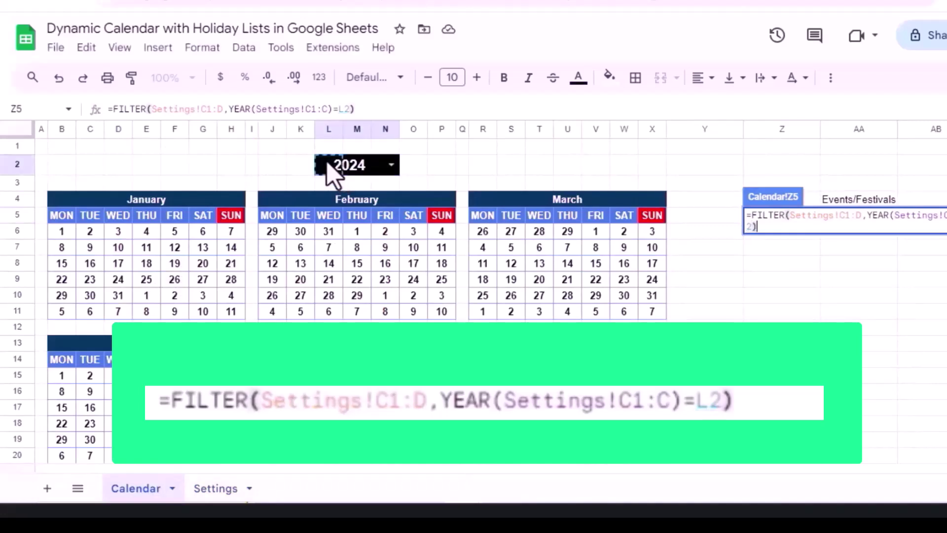
key(Return)
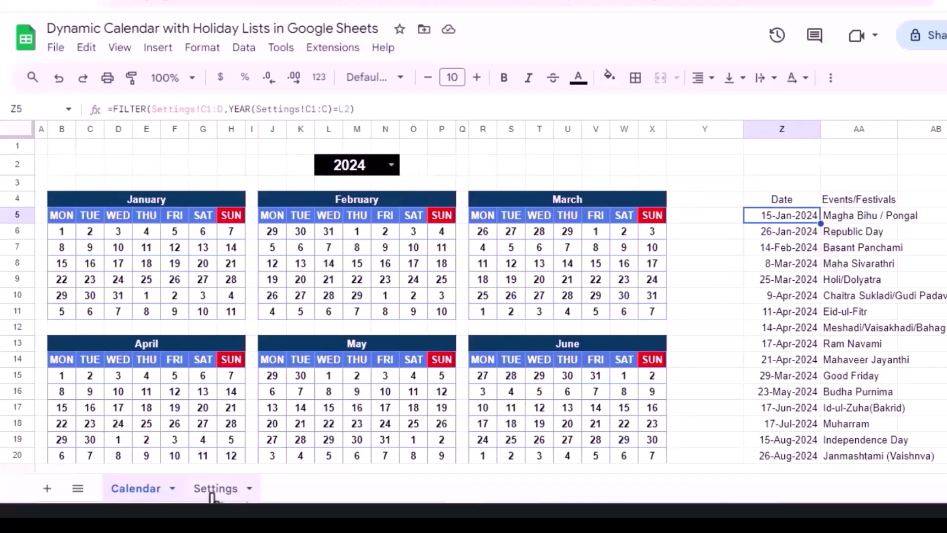
Step: Check where the holiday list on the Settings sheet ends in the Date column
click(215, 488)
key(ctrl+Down)
key(Left)
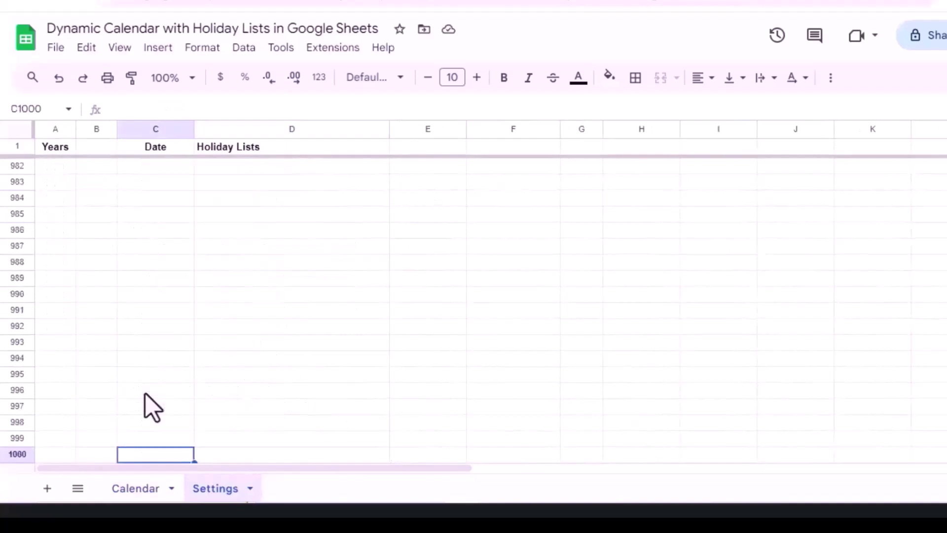
key(ctrl+Up)
key(Down)
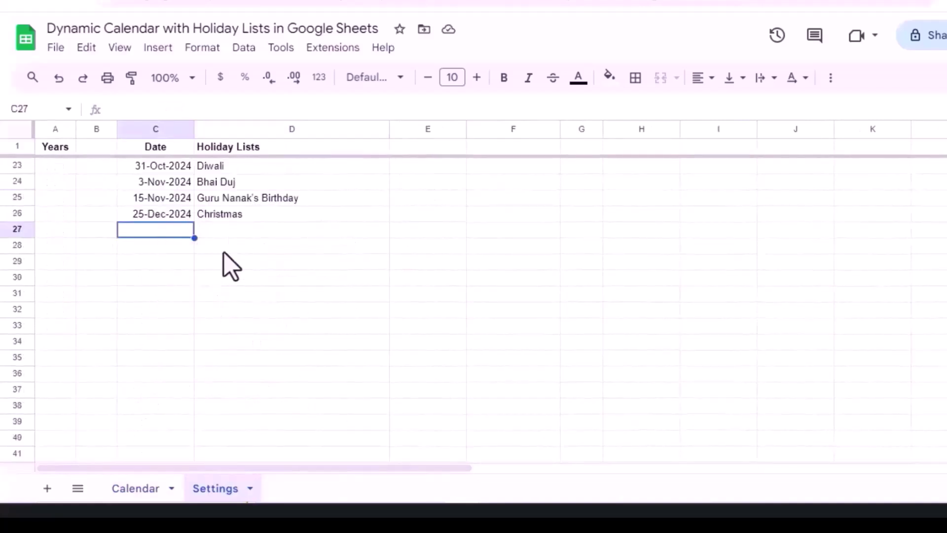
Step: Cut the Z4:AA holiday list, paste it one row lower at Z5, then select Z5:AA30
click(132, 489)
click(763, 203)
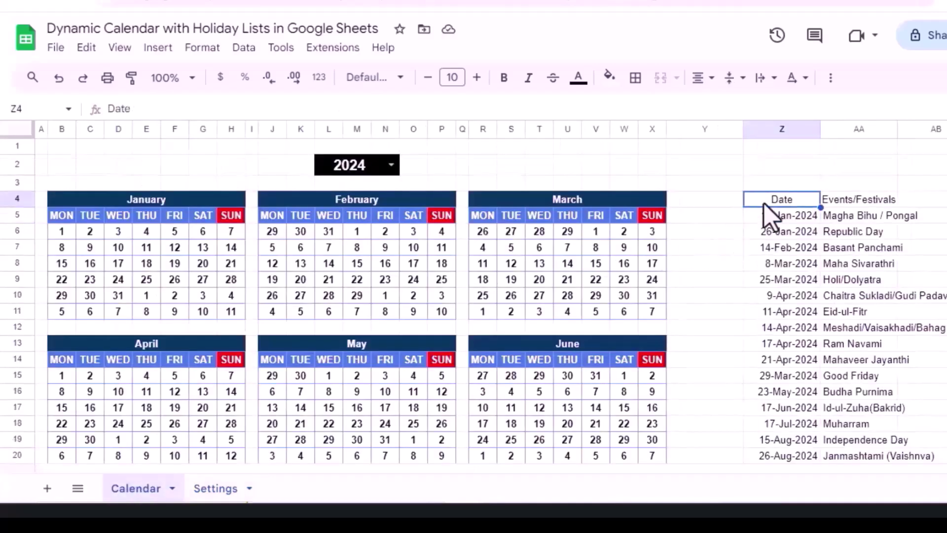
key(shift+Right)
key(shift+Down)
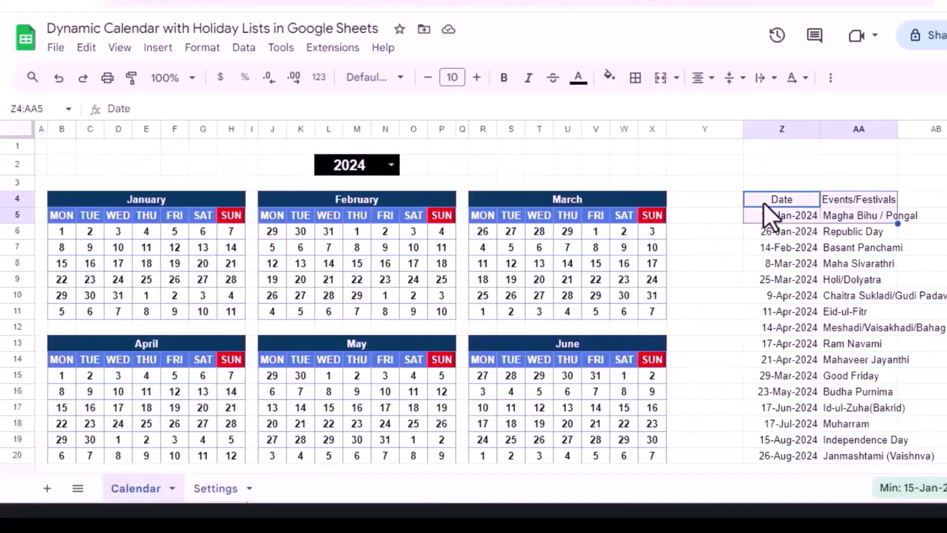
key(ctrl+x)
key(Down)
key(ctrl+v)
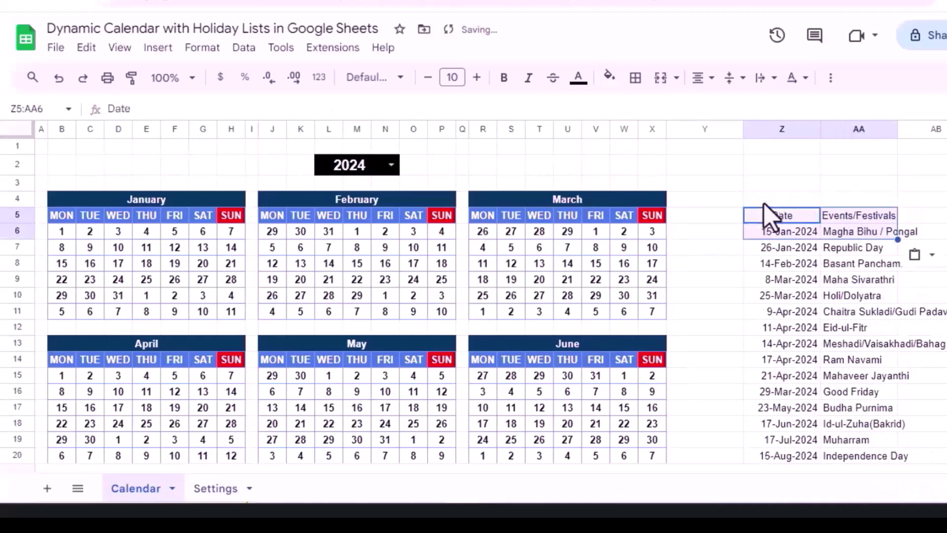
click(765, 215)
key(ctrl+shift+Down)
key(shift+Right)
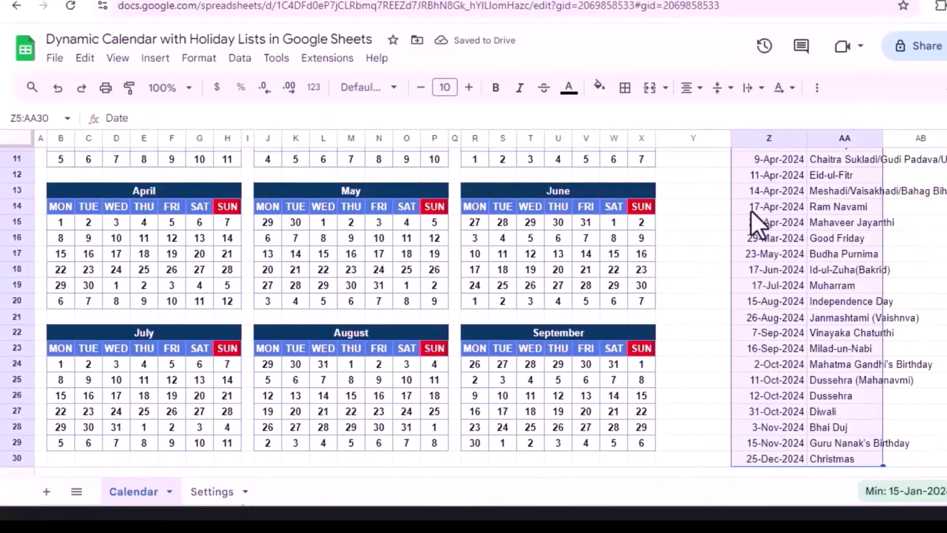
scroll(641, 212, down, 2)
Step: Convert the holiday list into a table and rename it Holiday_List
click(184, 112)
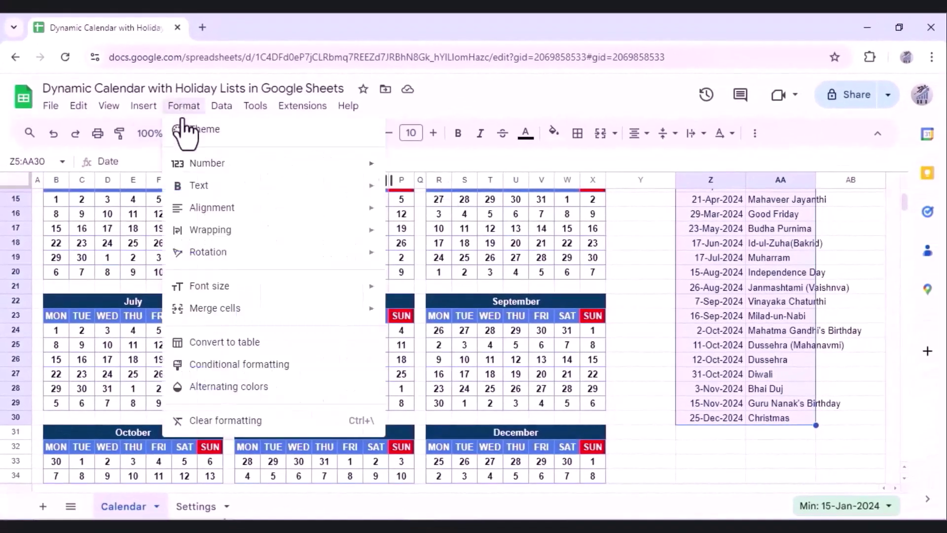
click(244, 348)
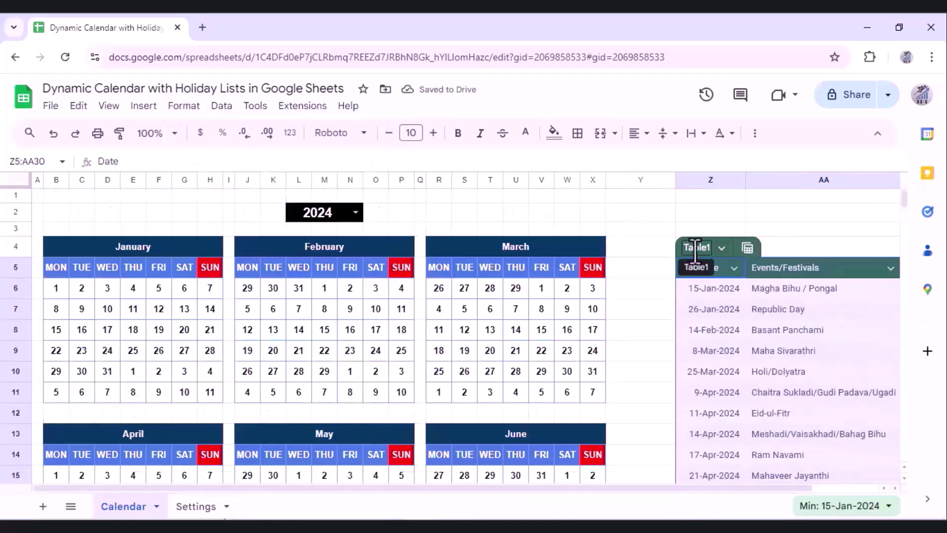
click(696, 247)
text(Holiday_List)
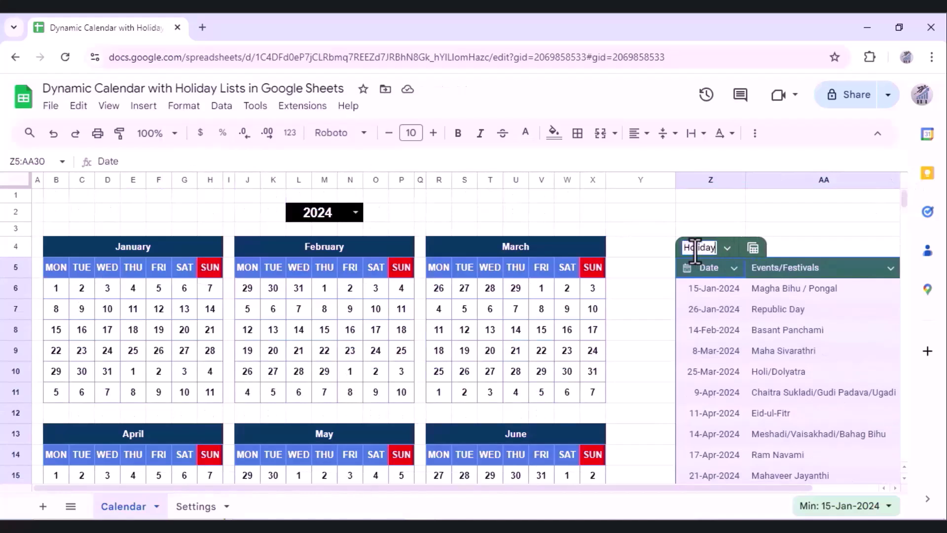
key(Return)
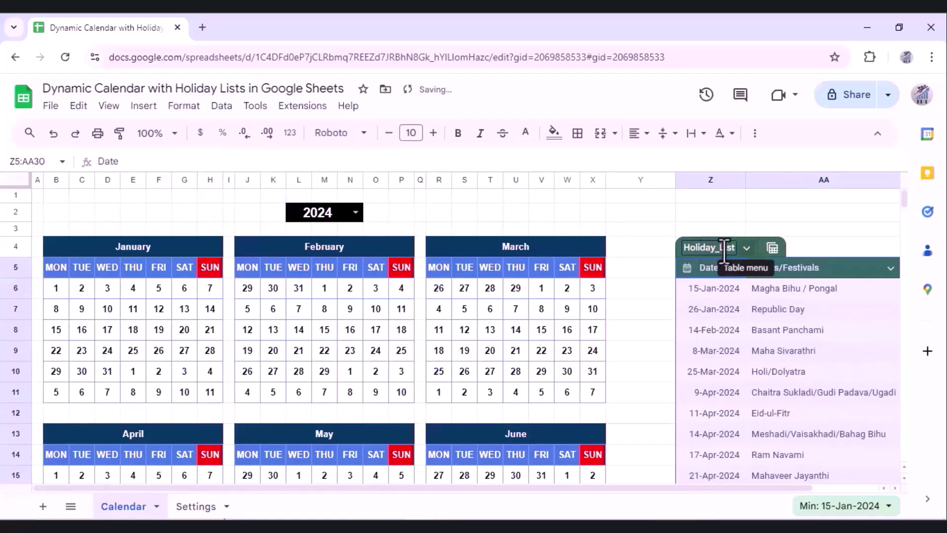
Step: Give the Holiday_List table a purple colour scheme and narrow column Y
click(738, 219)
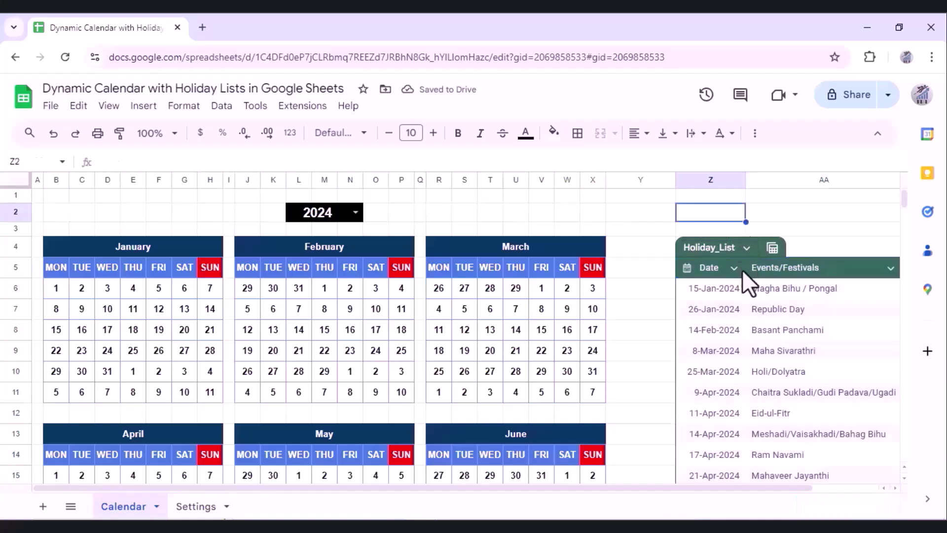
click(746, 249)
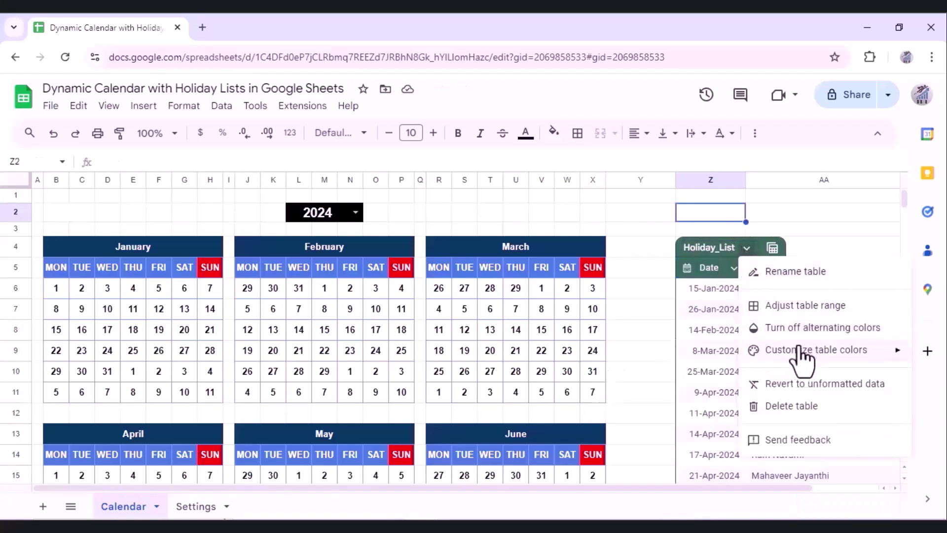
mouse_move(815, 349)
click(662, 371)
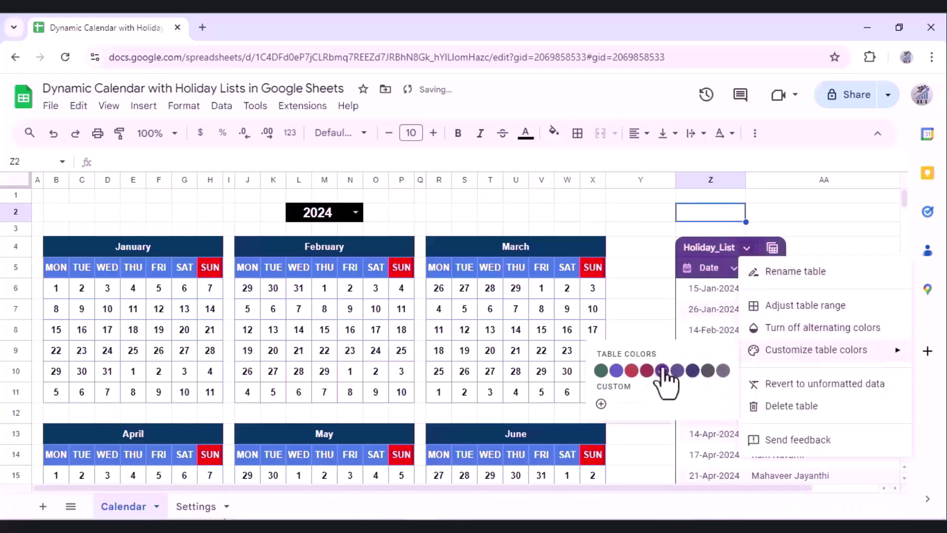
click(653, 209)
click(766, 217)
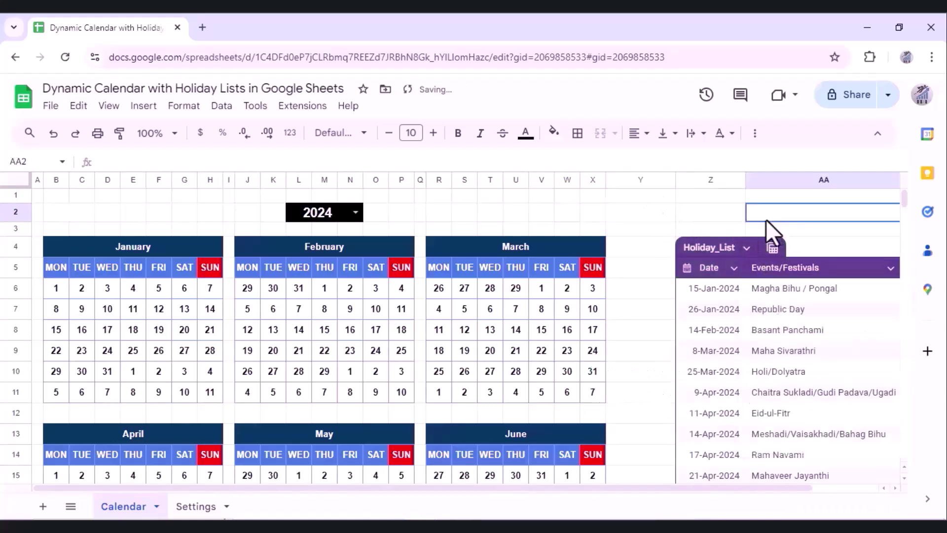
drag(696, 176, 629, 175)
click(683, 213)
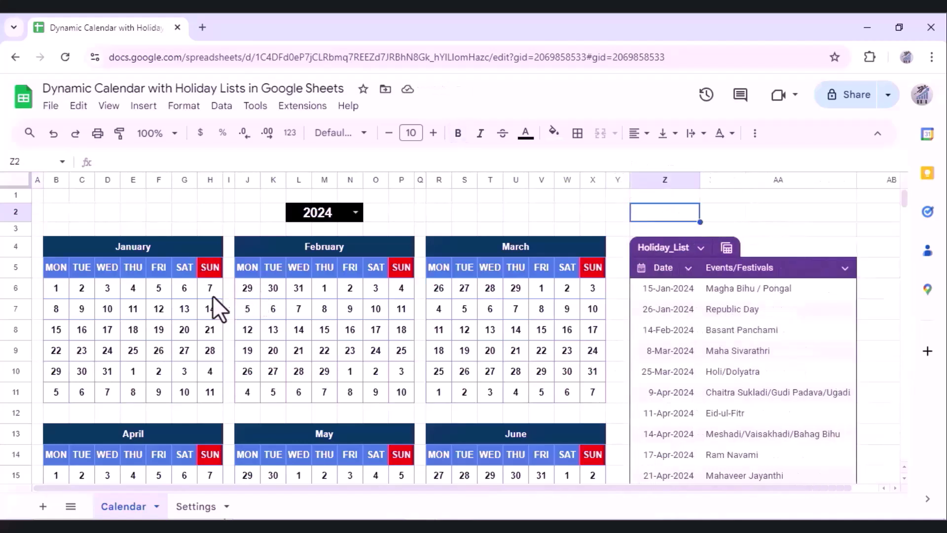
Step: Review the SEQUENCE-driven dates, select January's grid B6:H11, and bring up the Format menu
drag(246, 289, 303, 287)
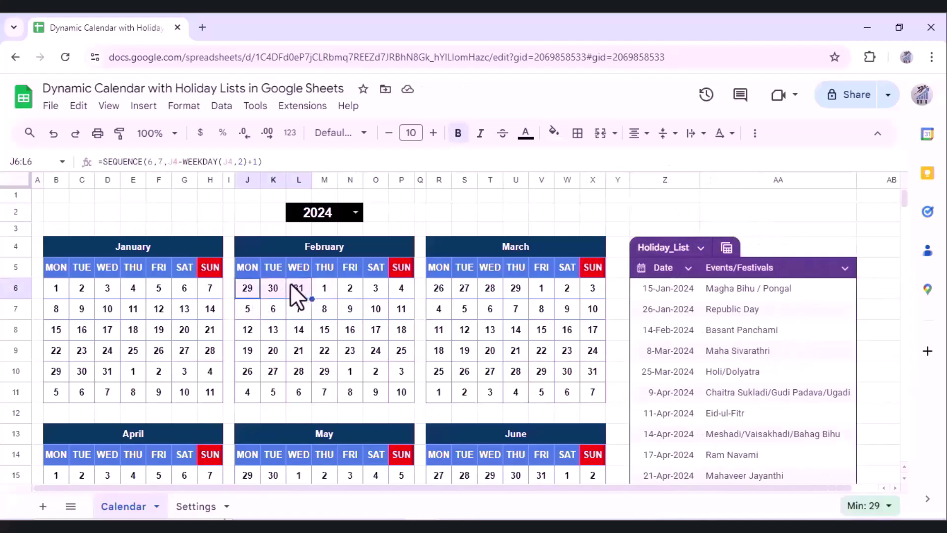
click(349, 375)
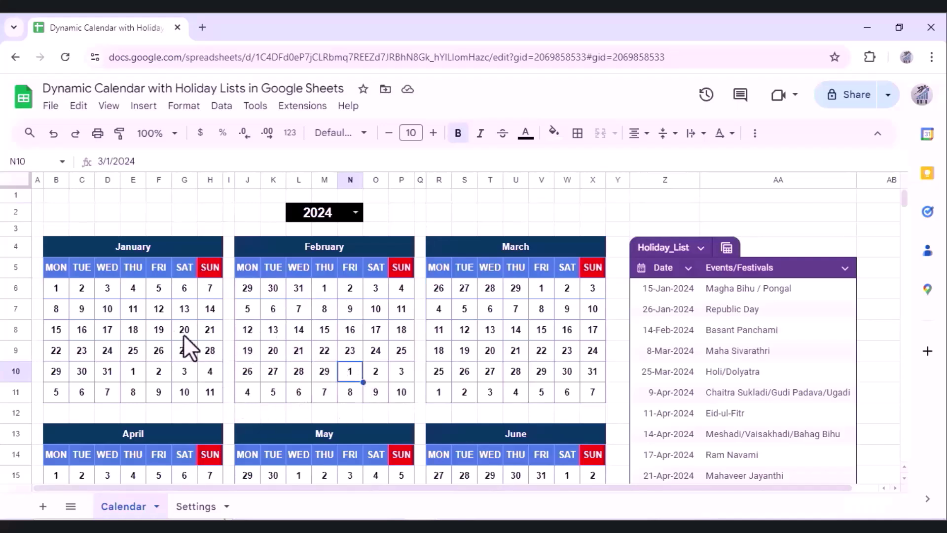
click(49, 288)
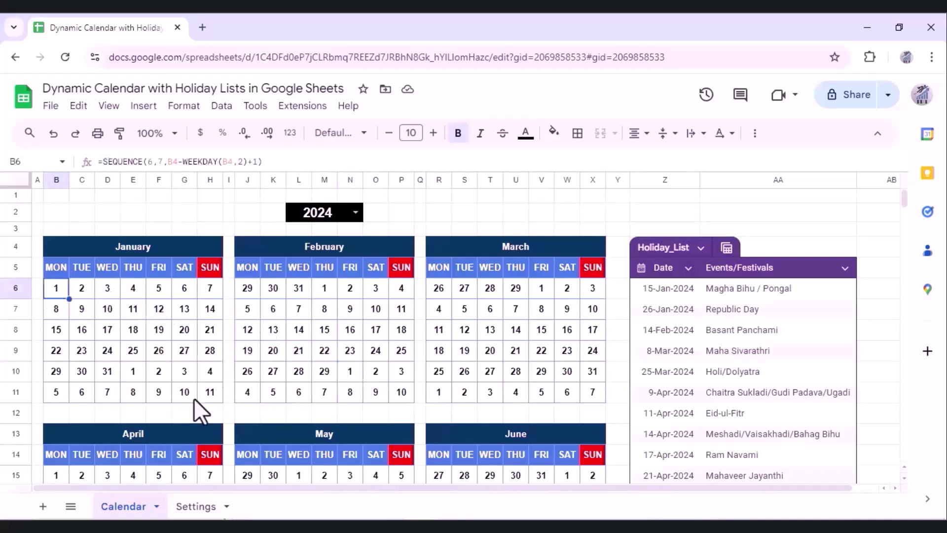
shift+click(205, 393)
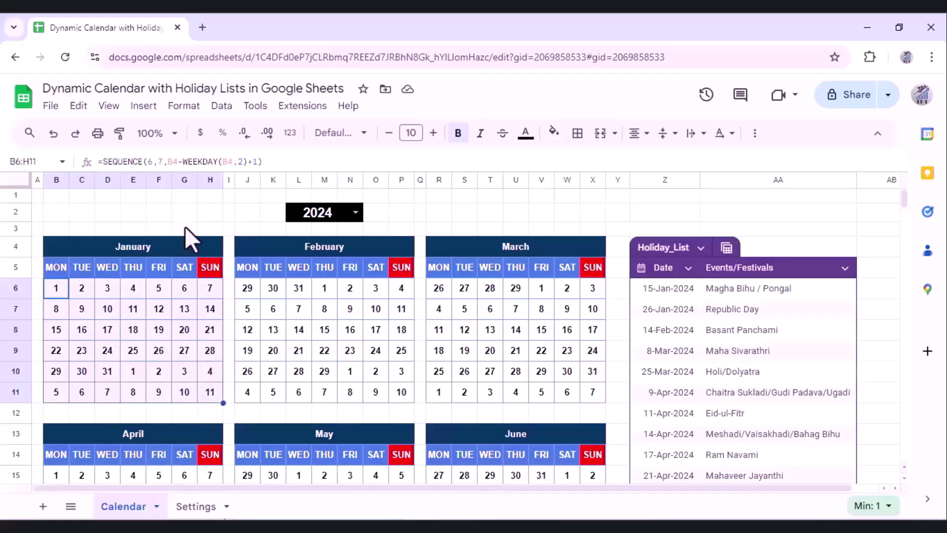
click(185, 107)
mouse_move(209, 286)
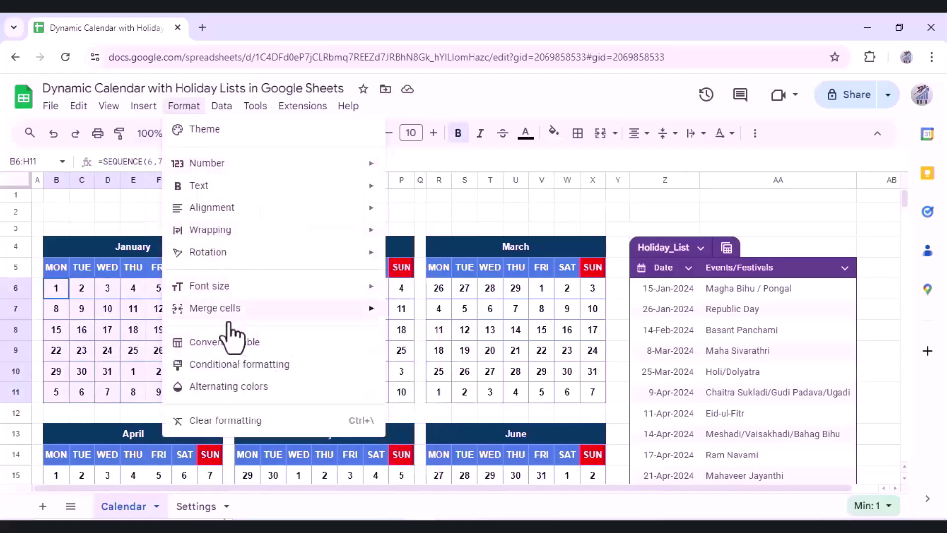
Step: Add a conditional formatting rule on B6:H11 with custom formula =MONTH(B6)<>MONTH(B4)
click(237, 367)
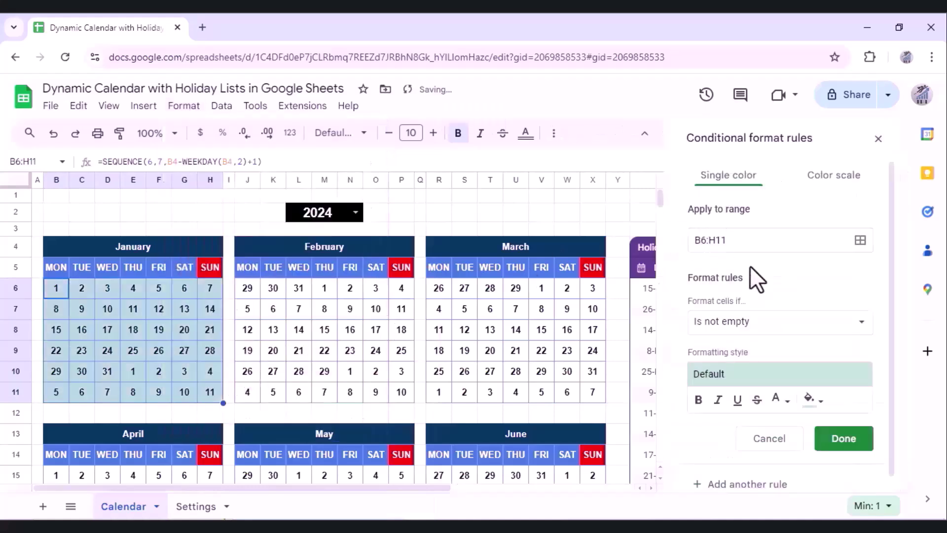
click(792, 325)
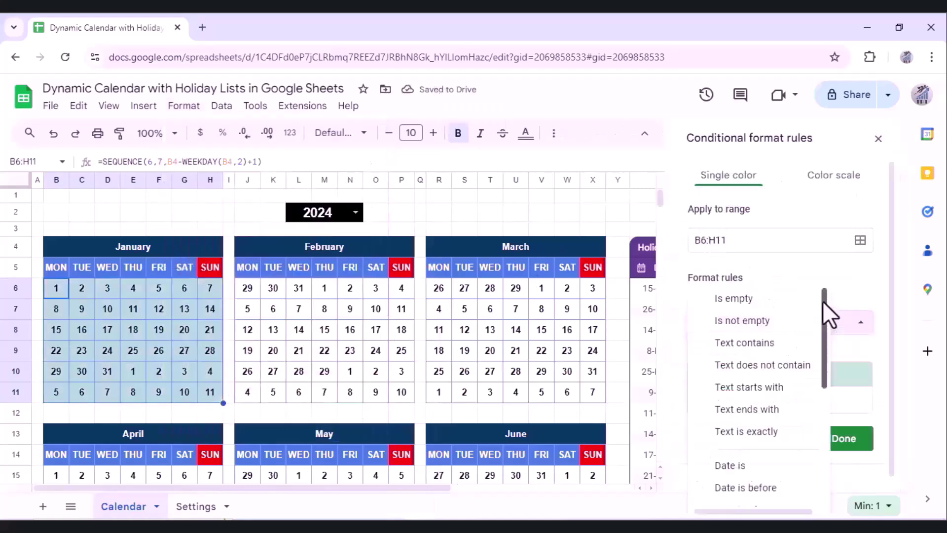
drag(823, 315, 819, 461)
click(745, 493)
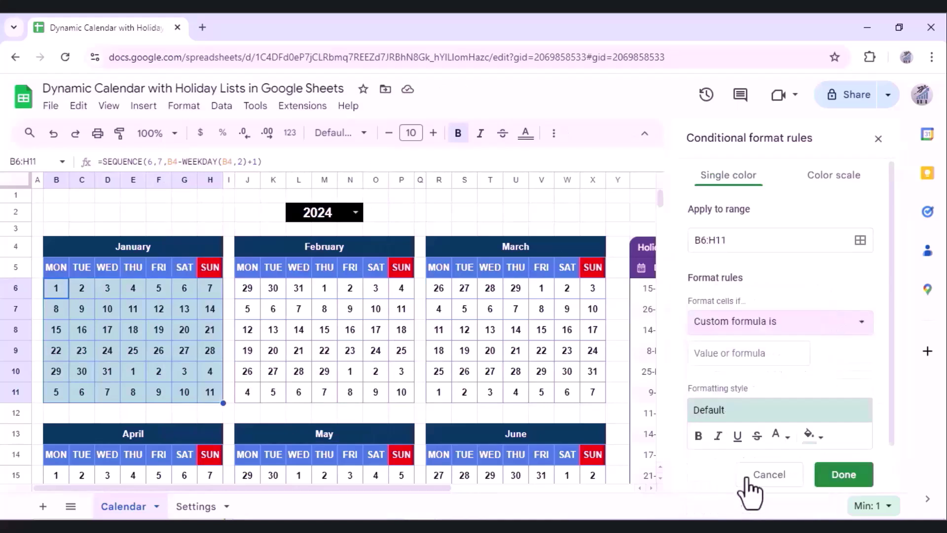
click(726, 353)
text(=MONTH)
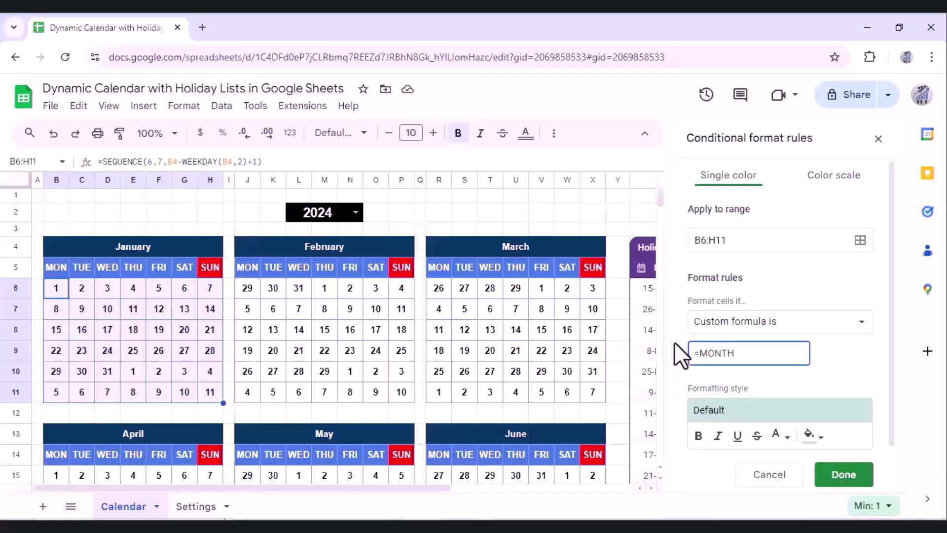
text((B6))
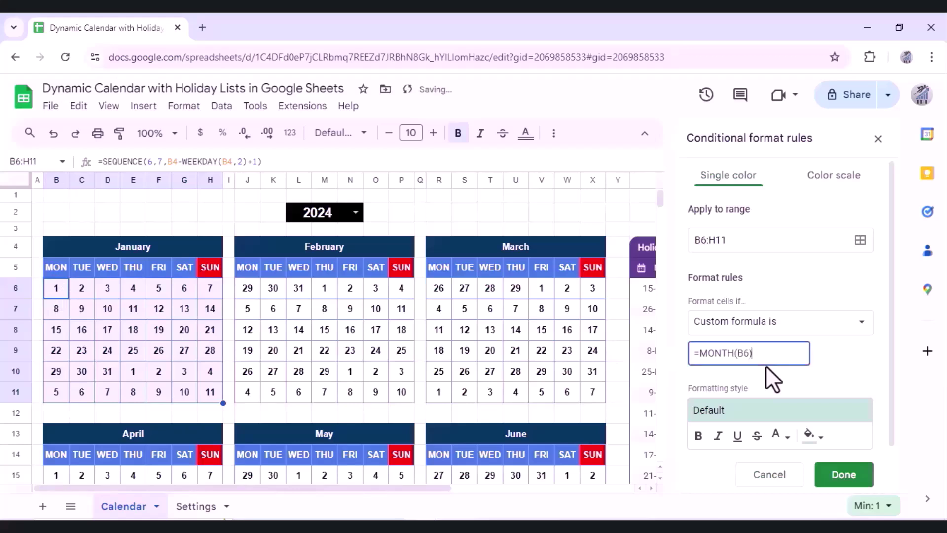
text(<>MONT)
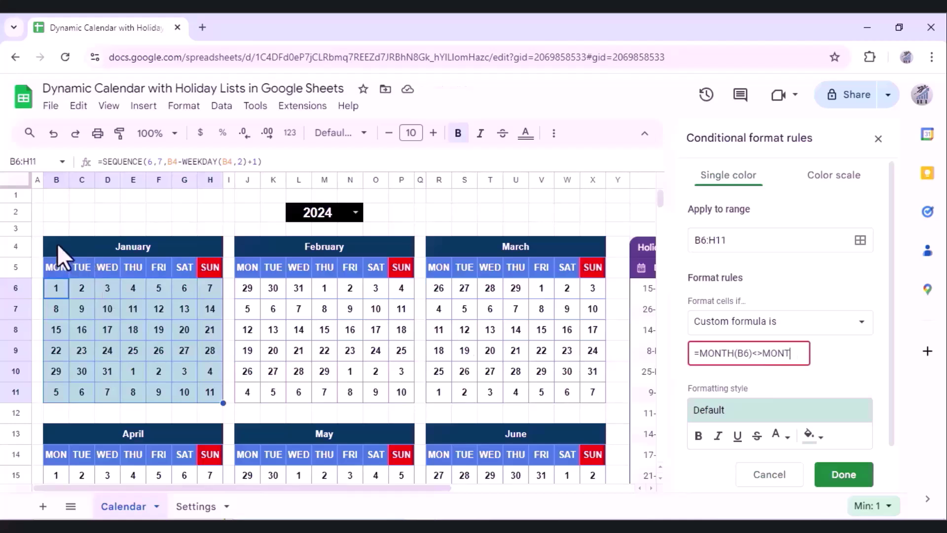
text(H(B)
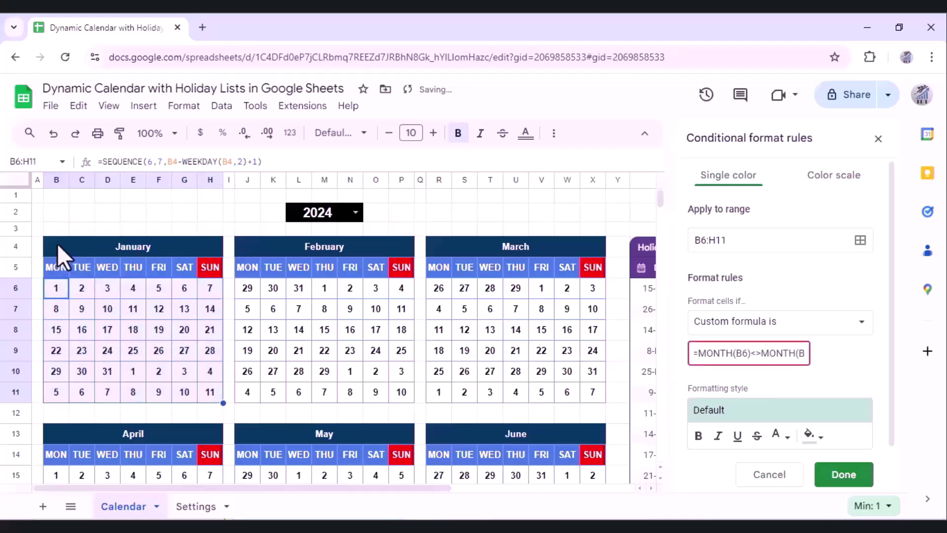
text(4))
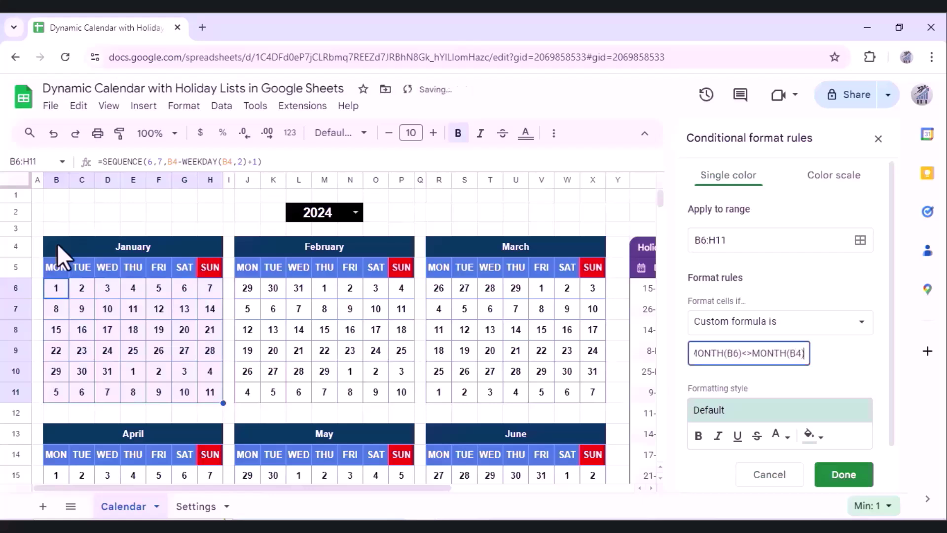
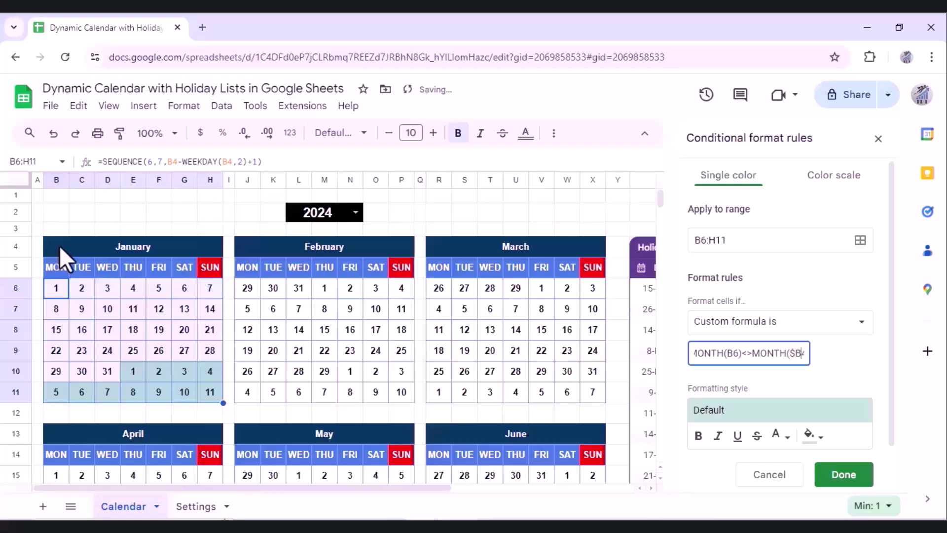
Step: Finish the rule formula =MONTH(B6)<>MONTH($B$4), then set no fill and light grey text and save it
text($)
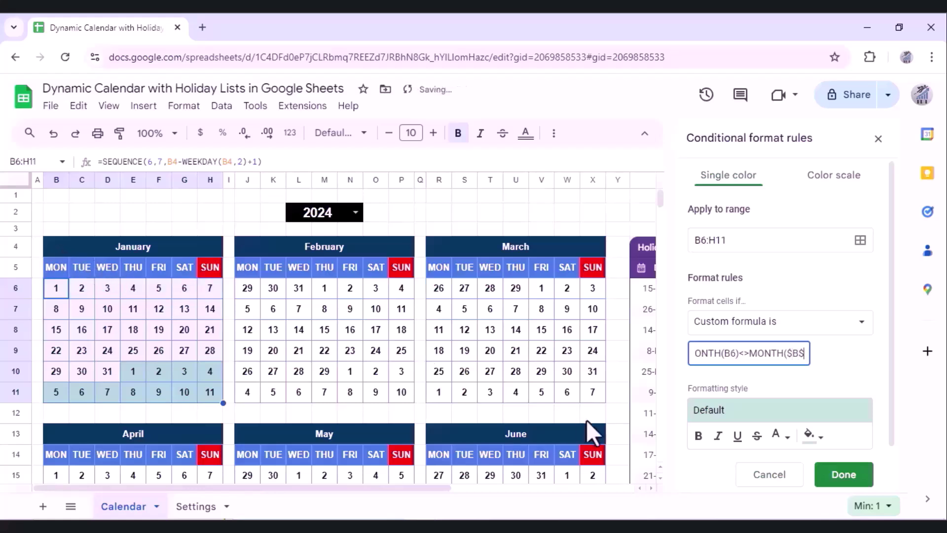
click(806, 360)
text(4))
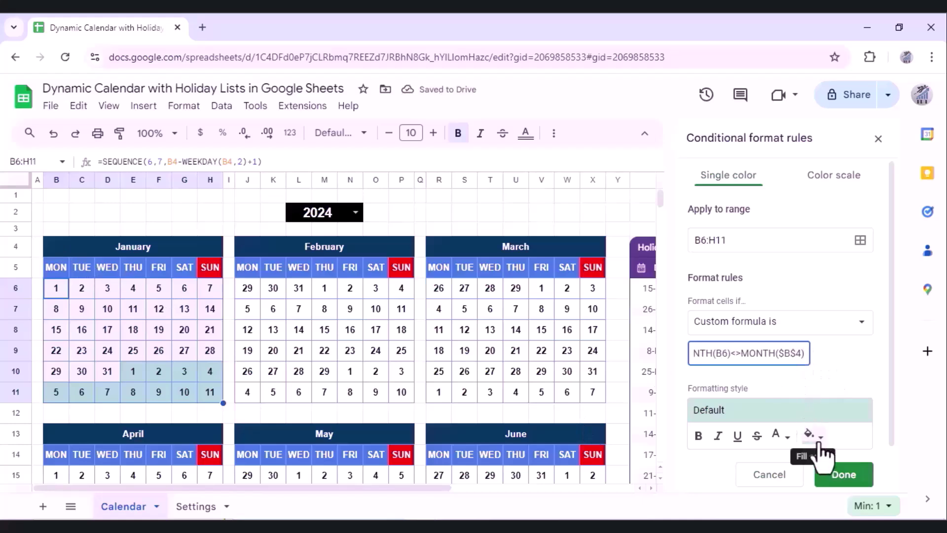
click(814, 435)
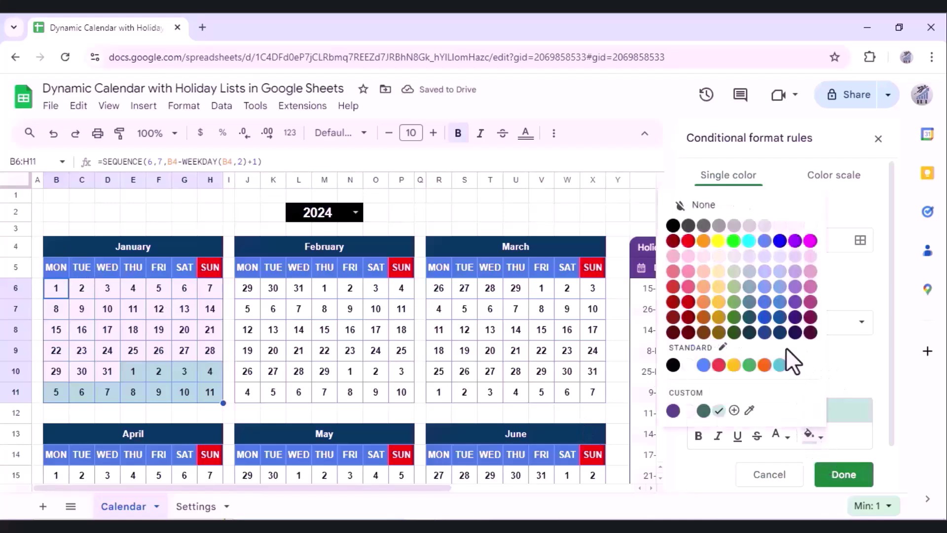
click(738, 206)
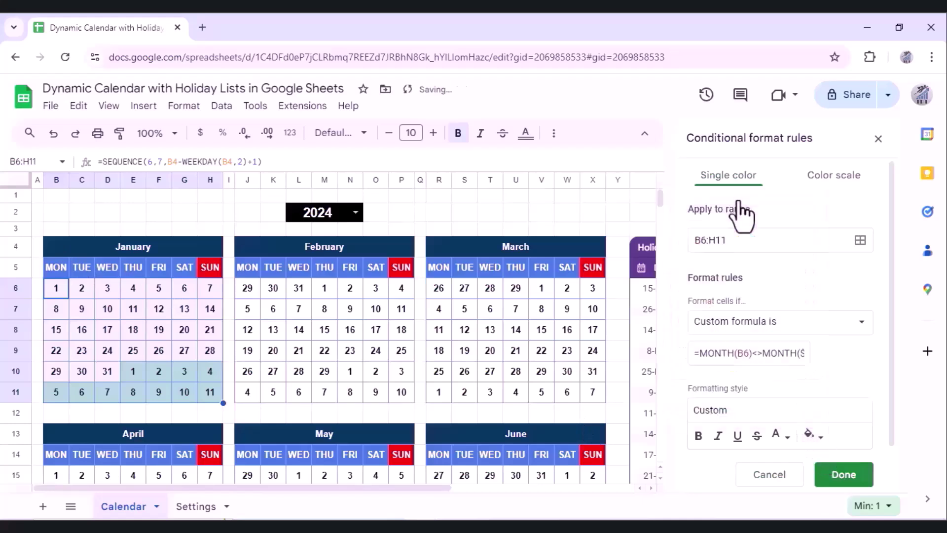
click(784, 443)
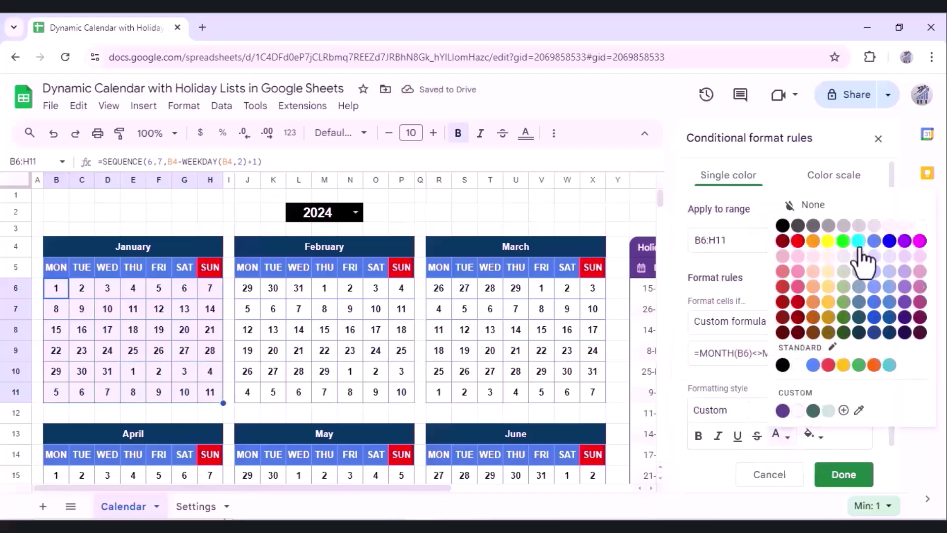
click(861, 227)
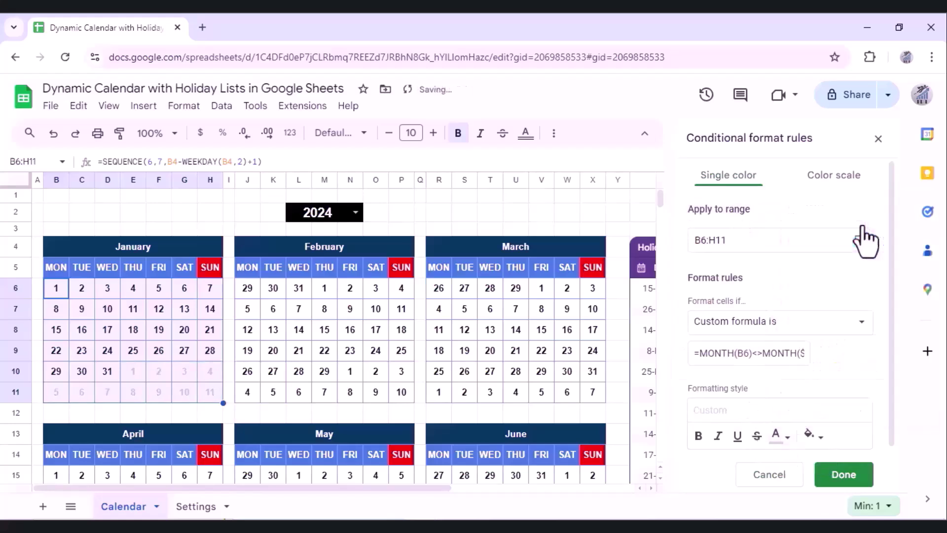
click(836, 474)
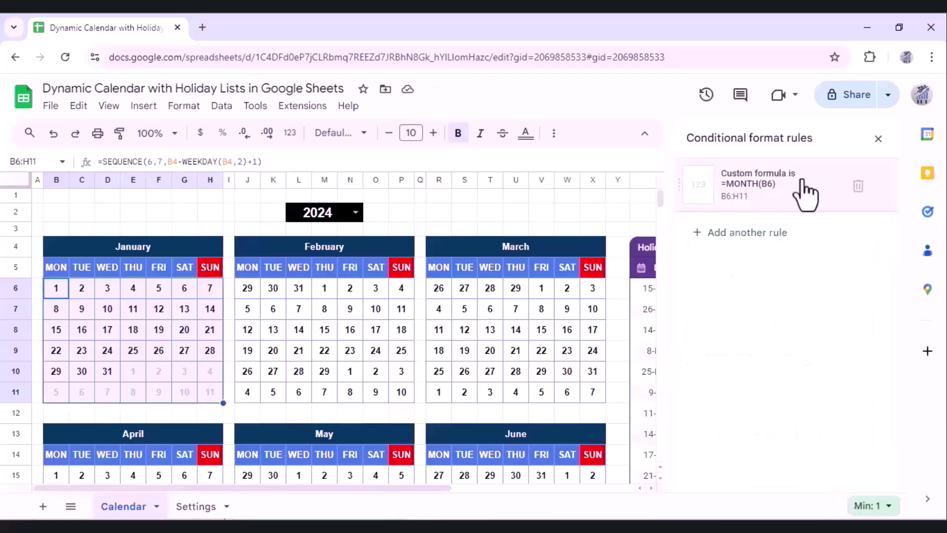
Step: Reopen the January rule and copy its custom formula for reuse
click(792, 195)
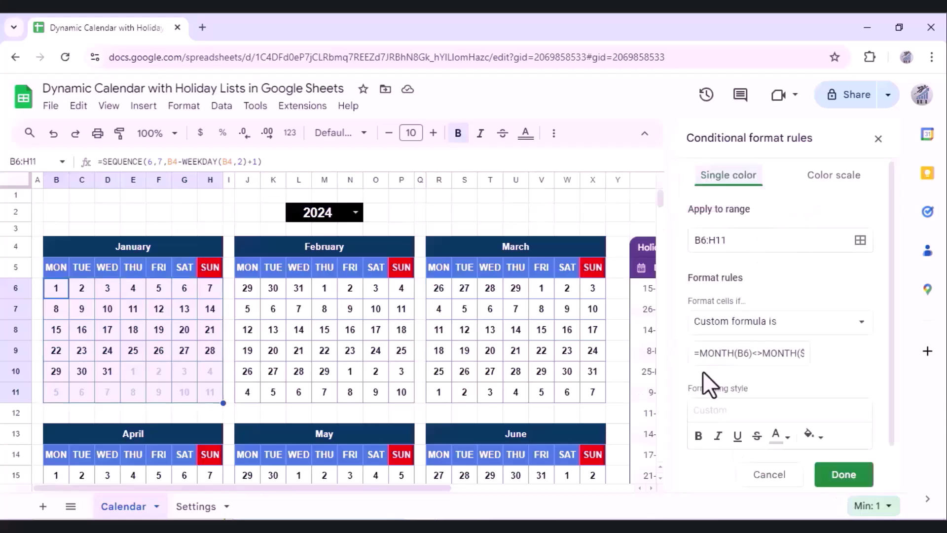
drag(700, 353, 744, 353)
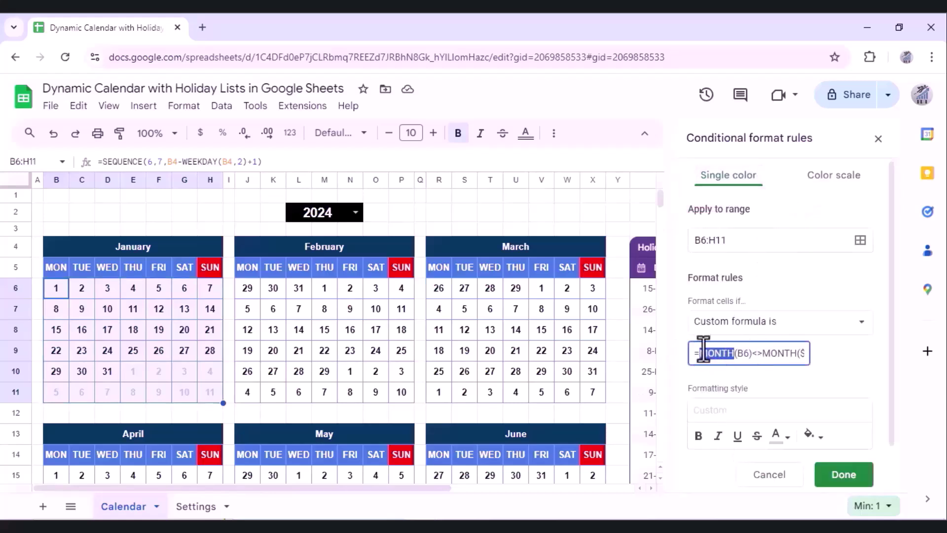
key(ctrl+a)
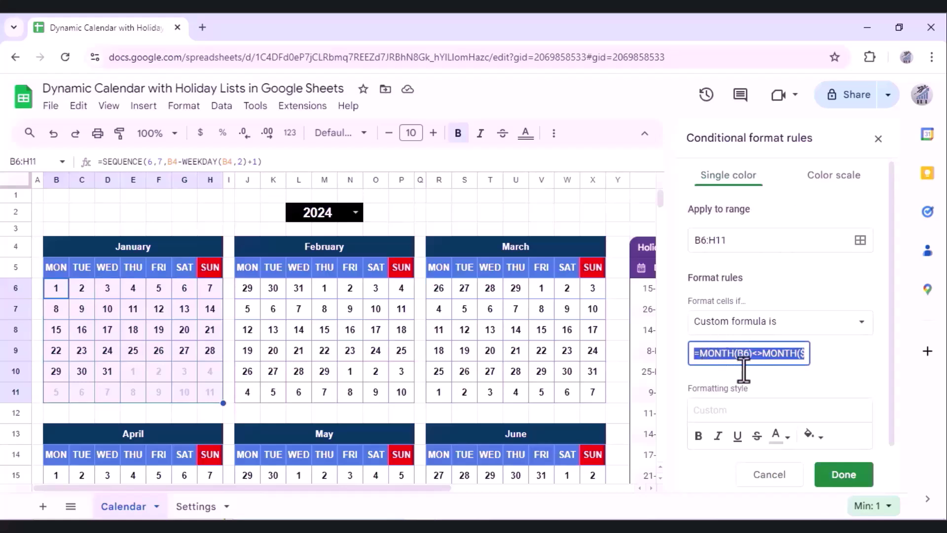
click(772, 474)
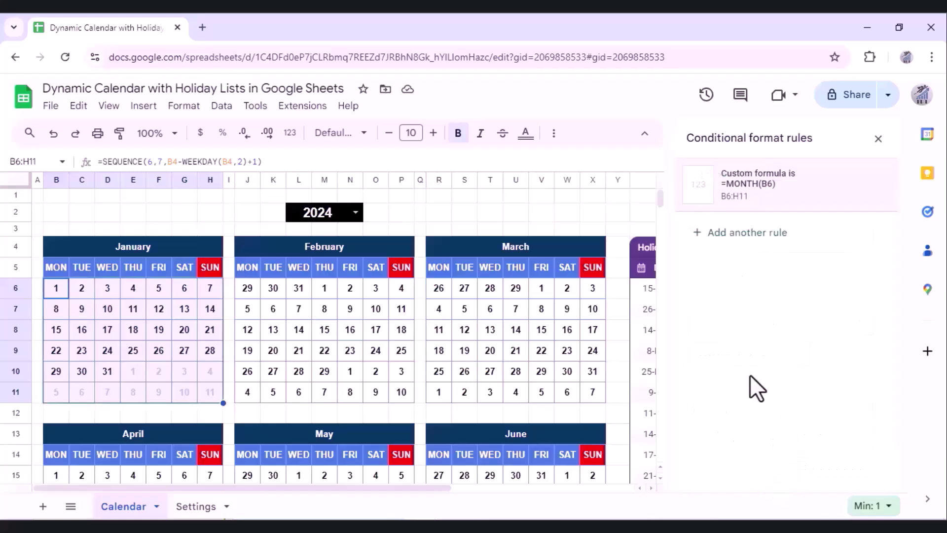
Step: Select February's block J6:P11 and add a new custom-formula rule
drag(249, 289, 401, 395)
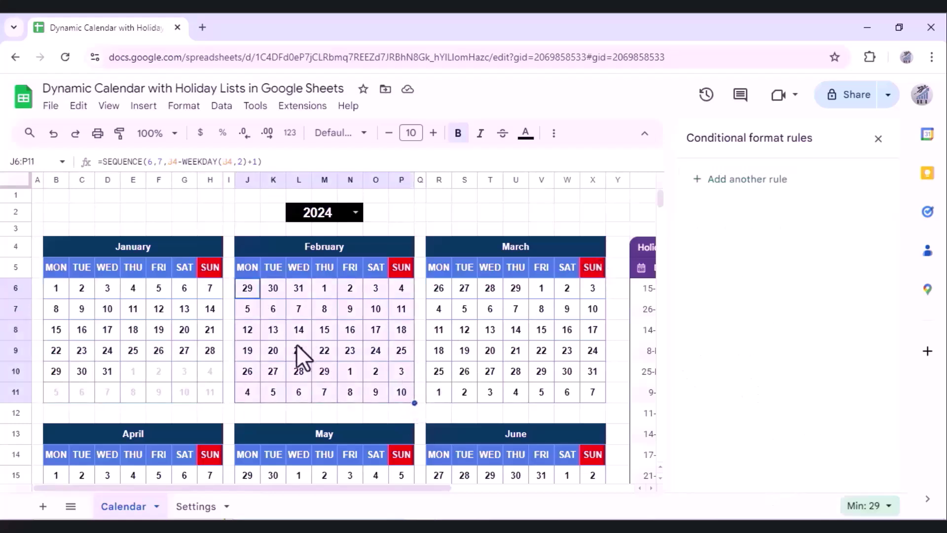
click(140, 296)
click(247, 293)
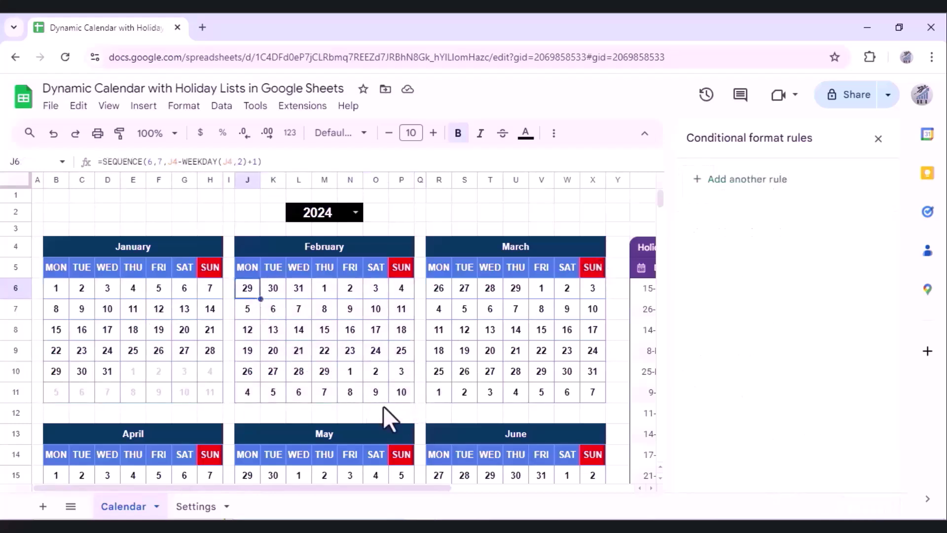
shift+click(395, 397)
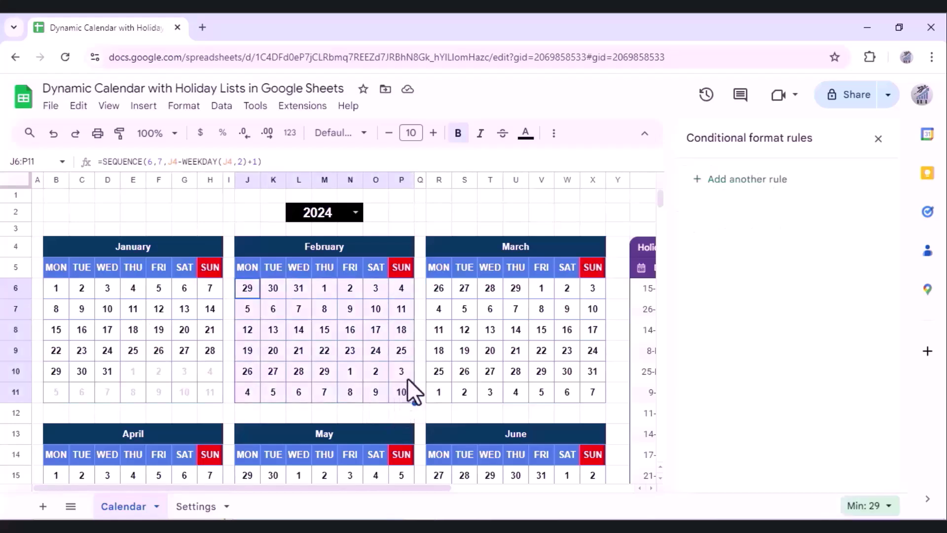
click(737, 181)
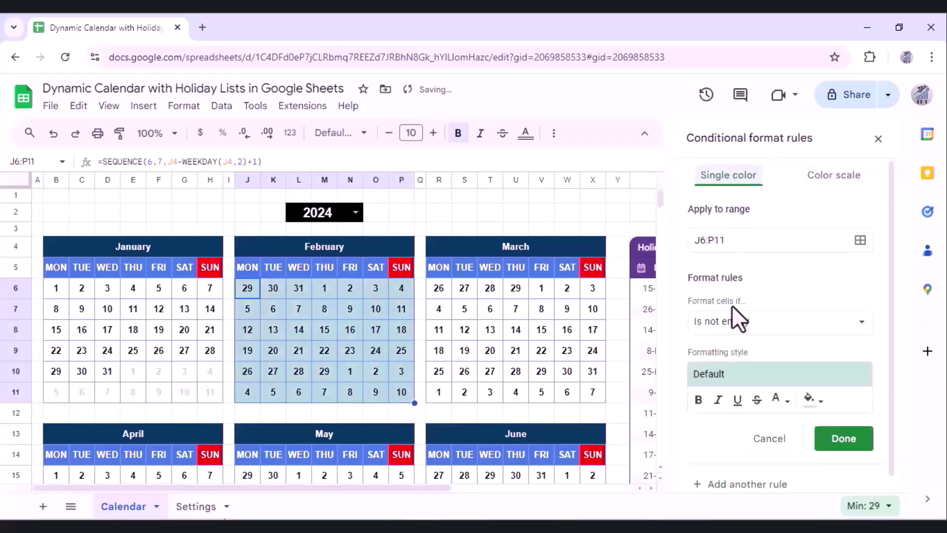
click(726, 326)
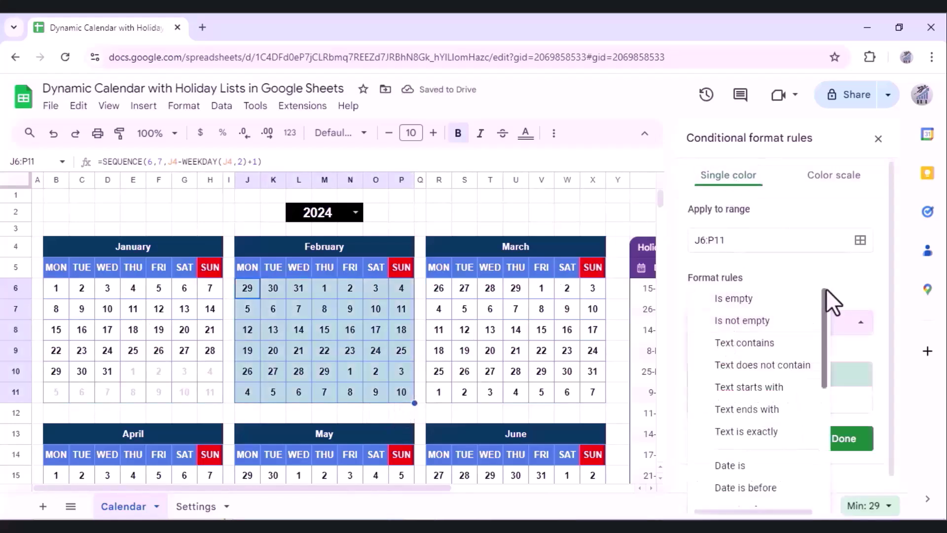
scroll(819, 363, down, 2)
scroll(819, 363, down, 3)
click(740, 490)
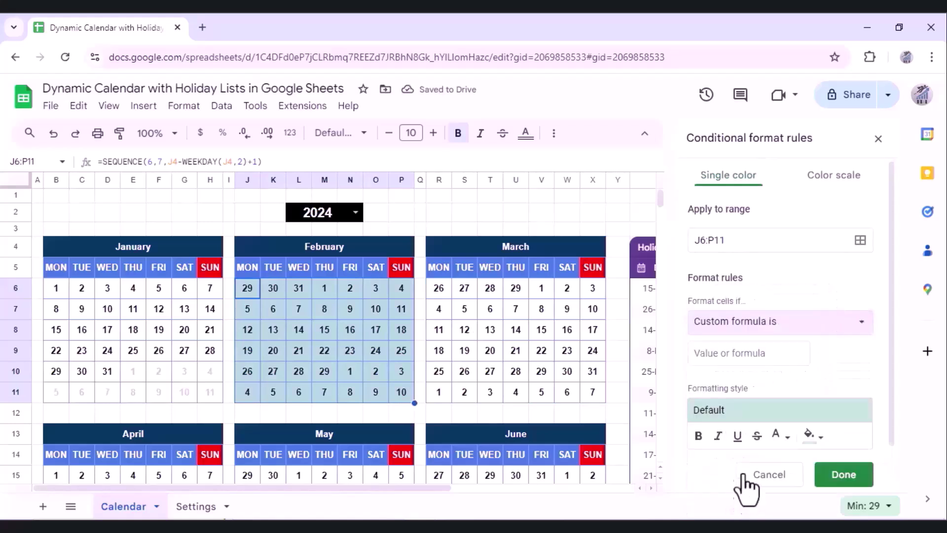
Step: Paste the formula and adapt it to =MONTH(J6)<>MONTH($J$4)
click(734, 357)
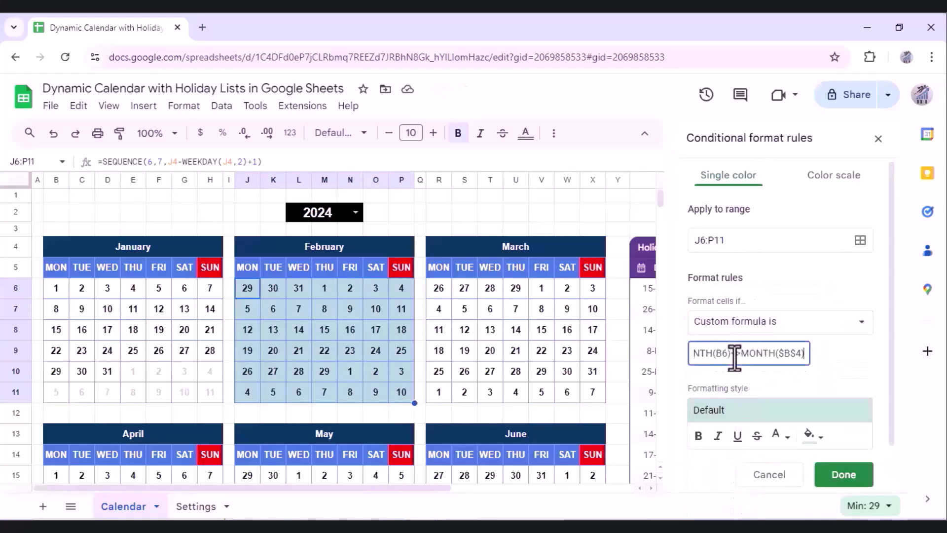
key(ctrl+v)
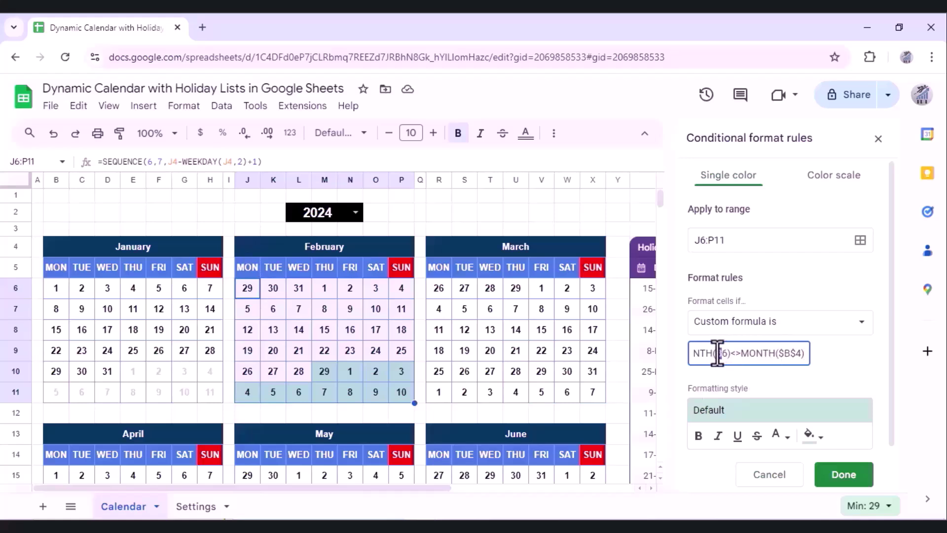
text(J)
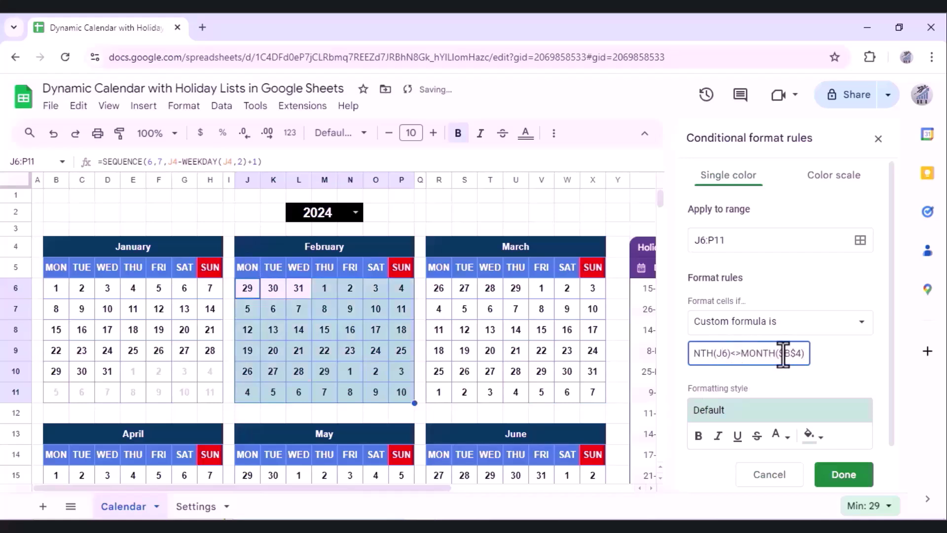
double_click(785, 353)
text(J)
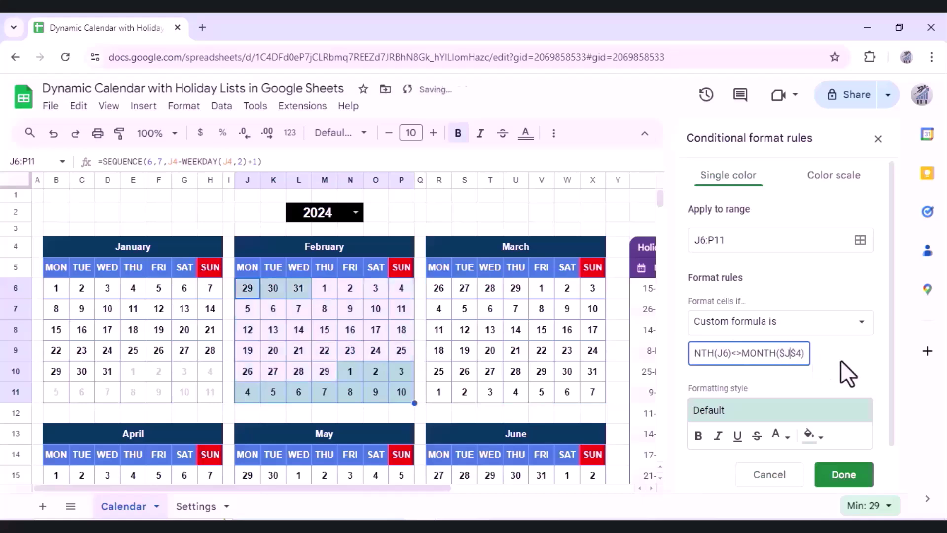
click(840, 359)
Step: Give February's rule no fill and light grey text, and save it
click(815, 436)
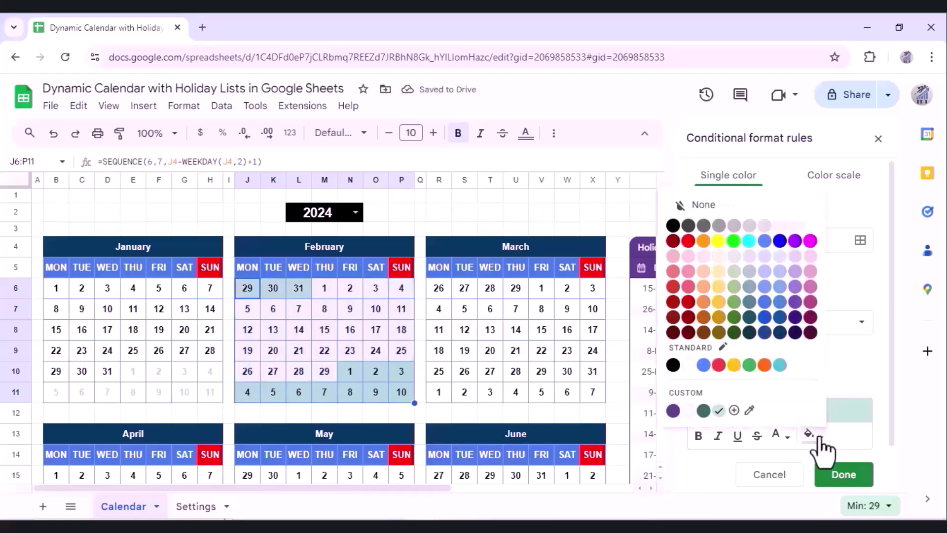
click(744, 206)
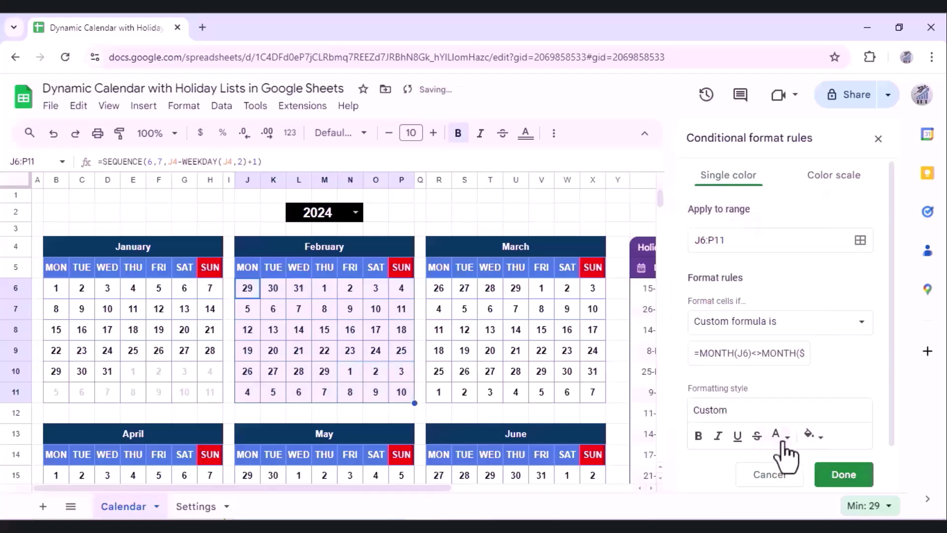
click(781, 436)
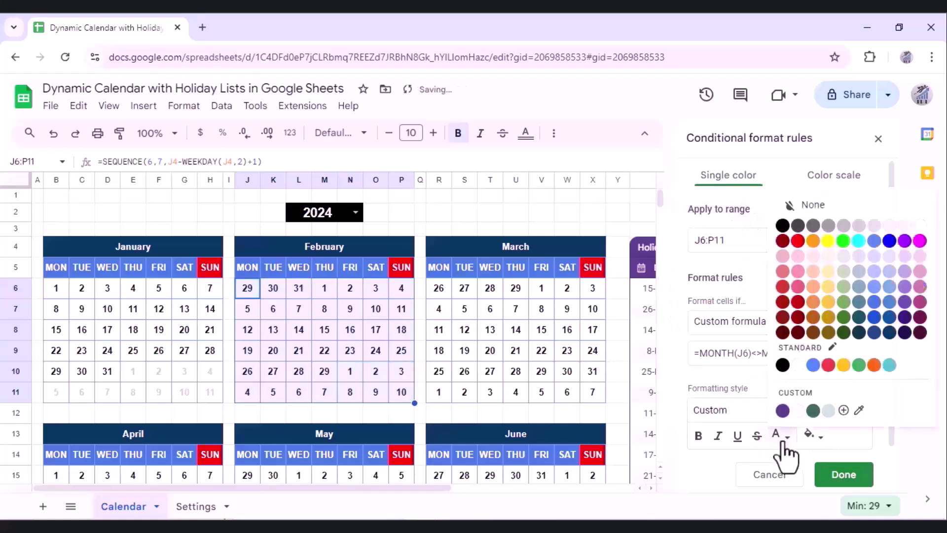
click(858, 225)
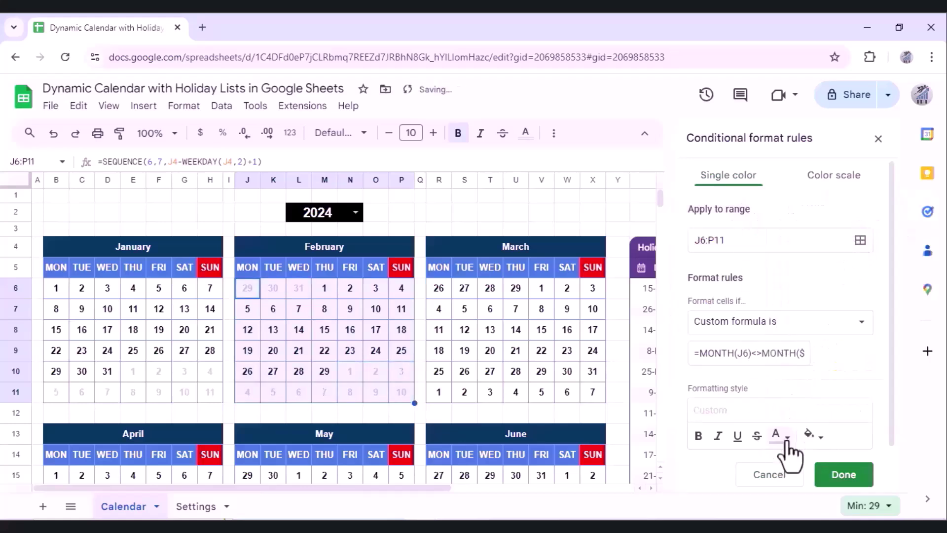
click(843, 474)
Step: Add a custom-formula rule on March's R6:X11 that greys out-of-month dates with no fill
drag(439, 288, 592, 392)
click(708, 178)
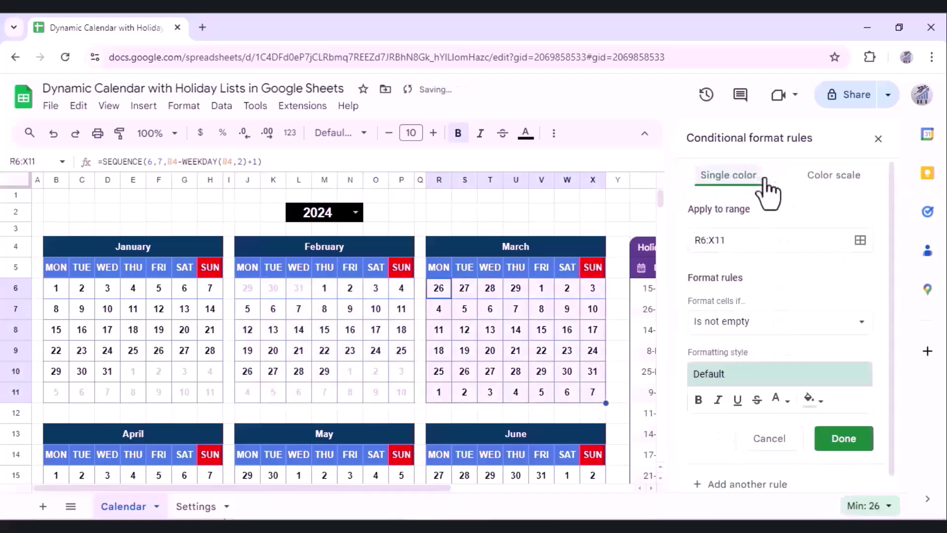
click(780, 321)
scroll(760, 394, down, 5)
click(770, 434)
click(735, 353)
text(=MONTH(B6)<>MONTH($B$4))
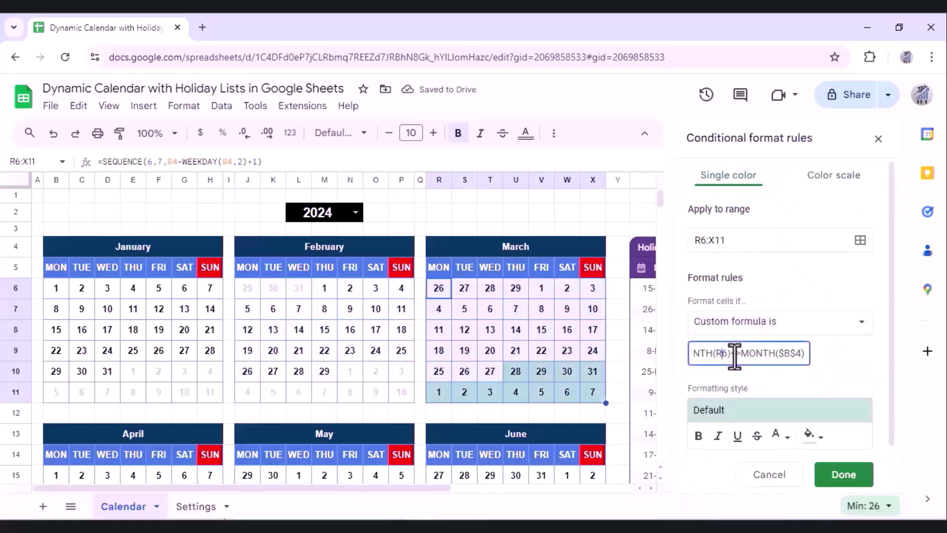
click(810, 434)
click(798, 273)
click(839, 474)
click(749, 185)
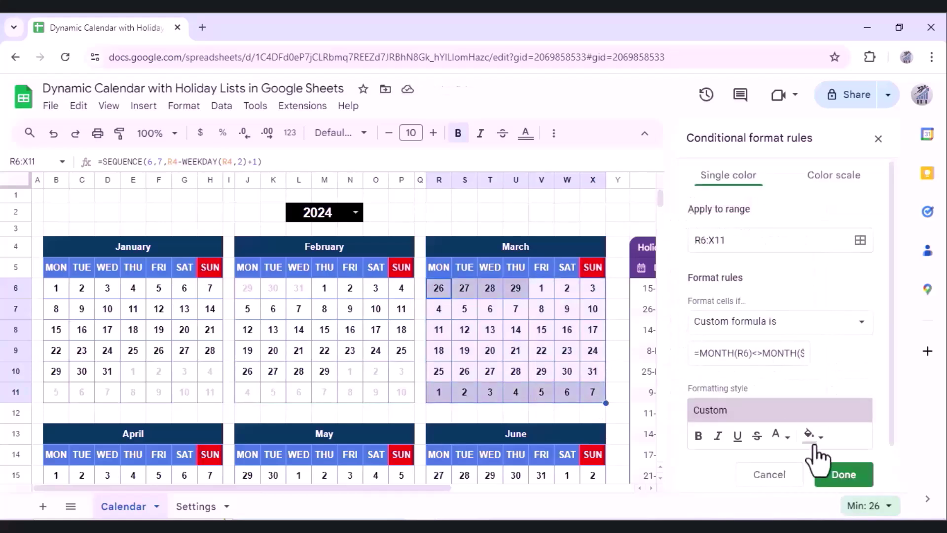
click(809, 434)
click(860, 228)
Step: Select the April block from B15 and start a new custom-formula rule
click(841, 474)
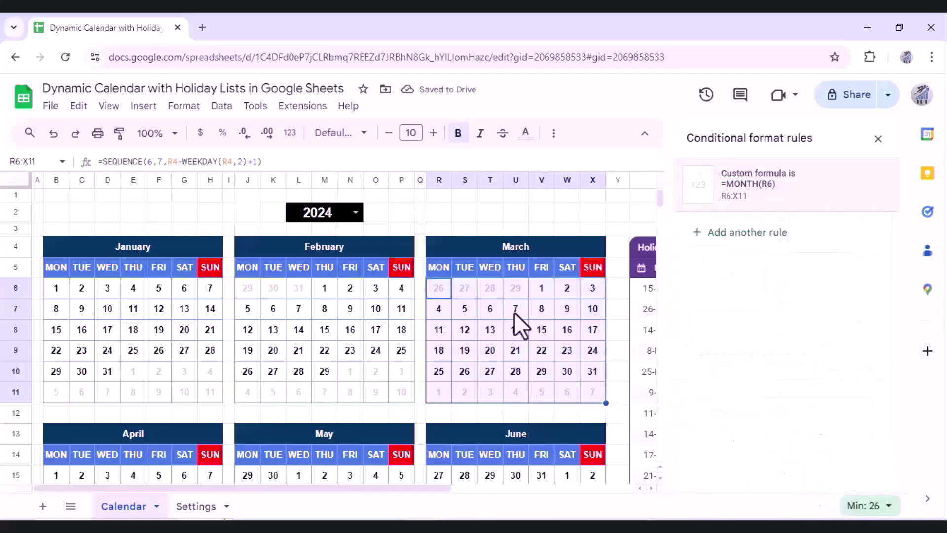
click(54, 471)
key(ctrl+shift+Down)
key(ctrl+shift+Right)
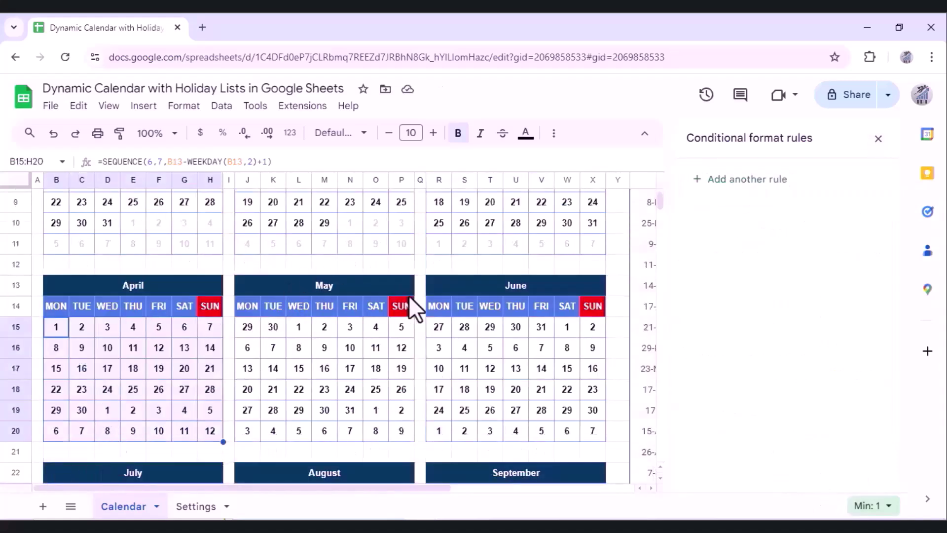
click(749, 191)
click(729, 338)
scroll(799, 420, down, 5)
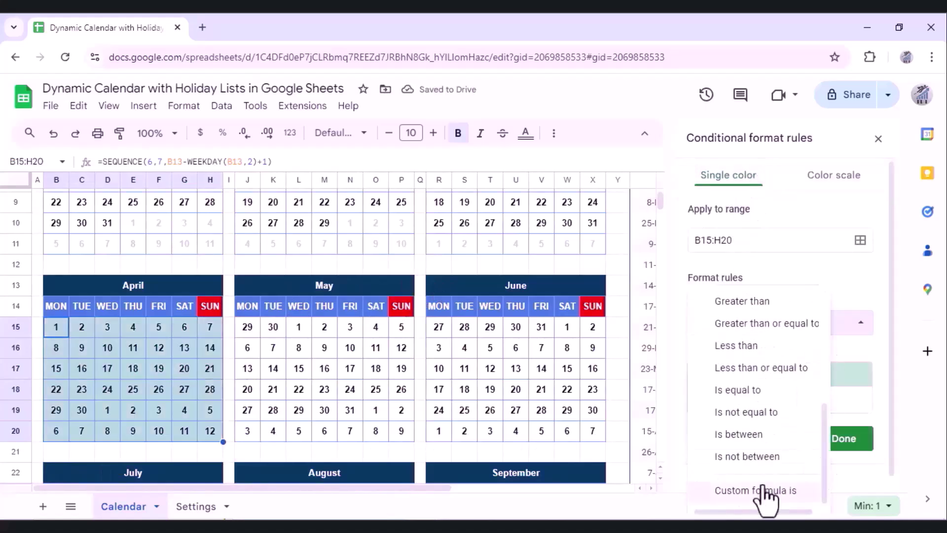
click(764, 491)
Step: Paste the month-comparison formula for April, then set no fill and grey text and save it
click(715, 353)
key(ctrl+v)
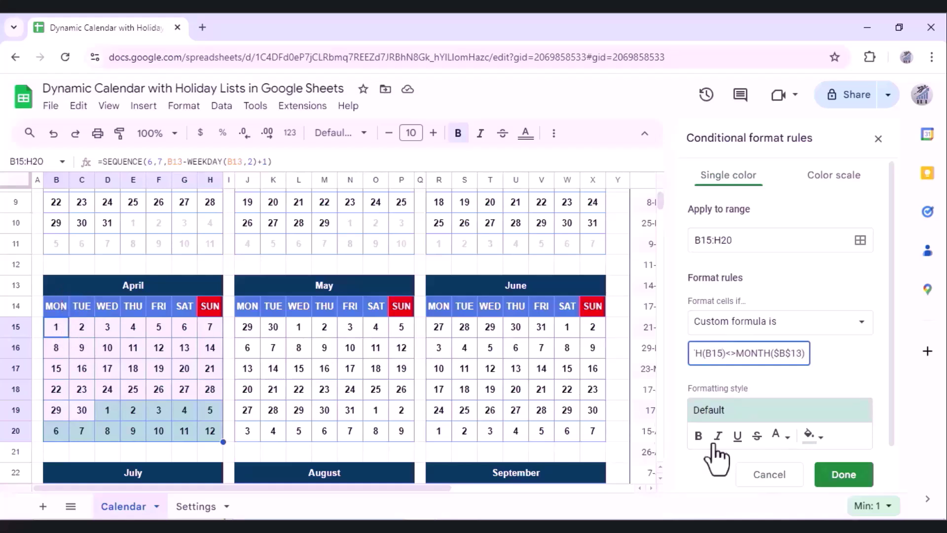
click(813, 436)
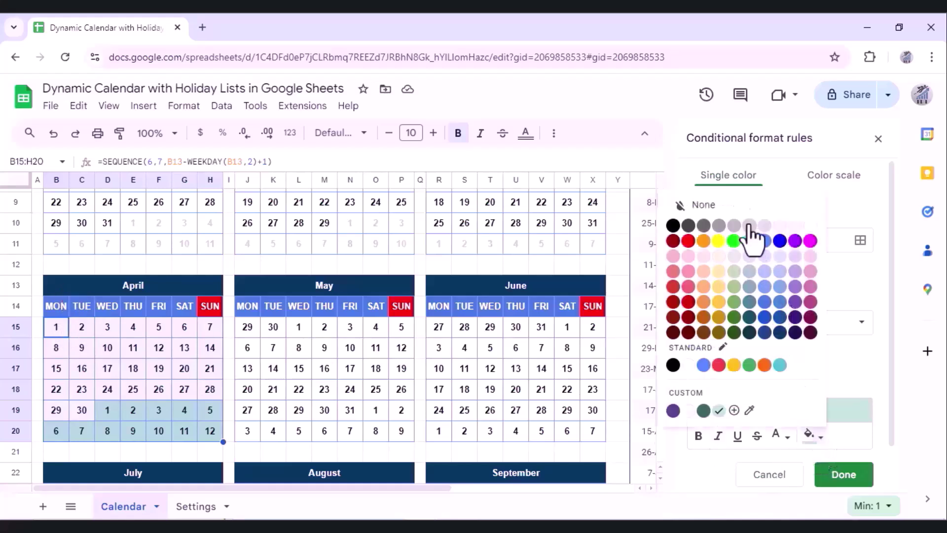
click(730, 205)
click(778, 435)
click(866, 242)
click(844, 474)
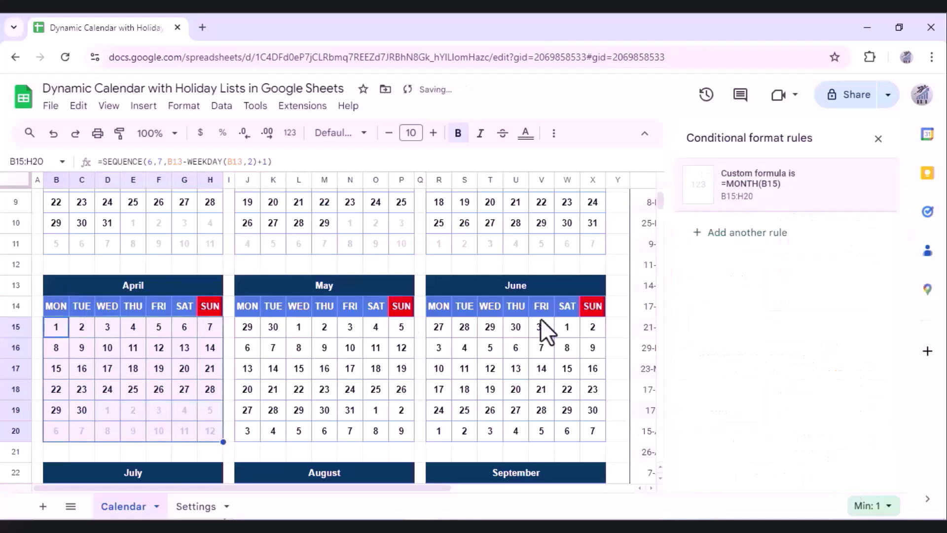
Step: Add May's rule on J15:P20 with =MONTH(J15)<>MONTH($J$13), no fill and grey text
drag(247, 326, 411, 433)
click(740, 231)
click(779, 321)
click(729, 356)
text(=MONTH(J15)<>MONTH($J$13))
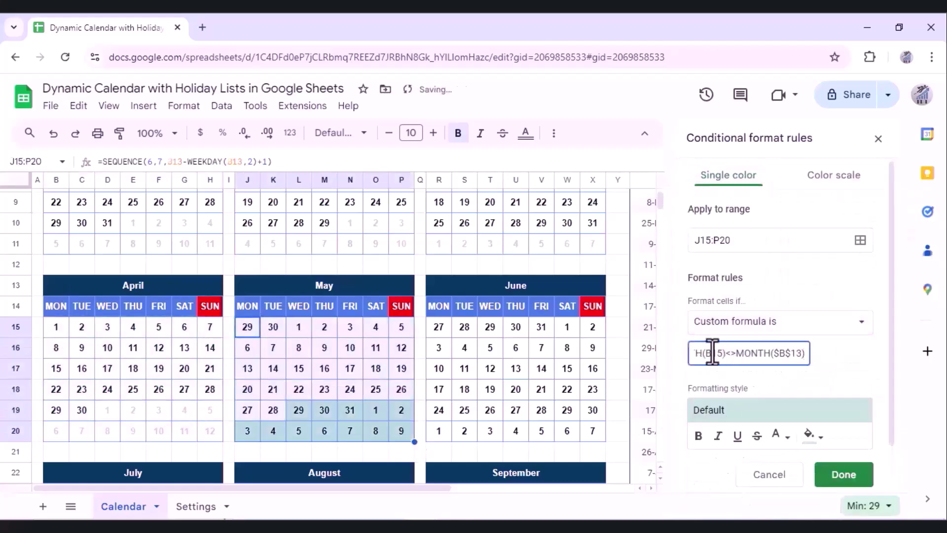
click(809, 434)
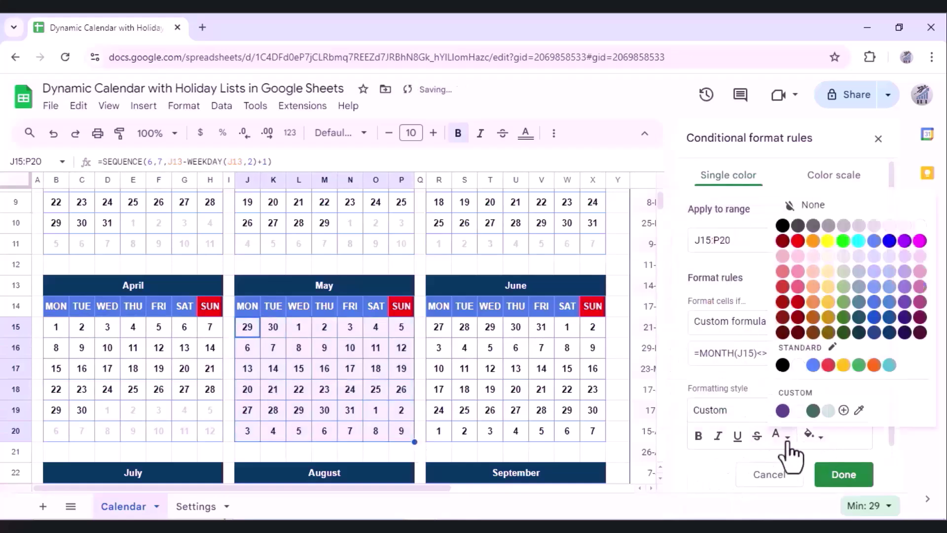
click(862, 239)
click(843, 474)
click(748, 203)
Step: Enter December's custom formula =MONTH(B33)<>MONTH($B$31), correcting a column letter to R
click(825, 322)
scroll(755, 395, down, 3)
click(754, 498)
click(768, 358)
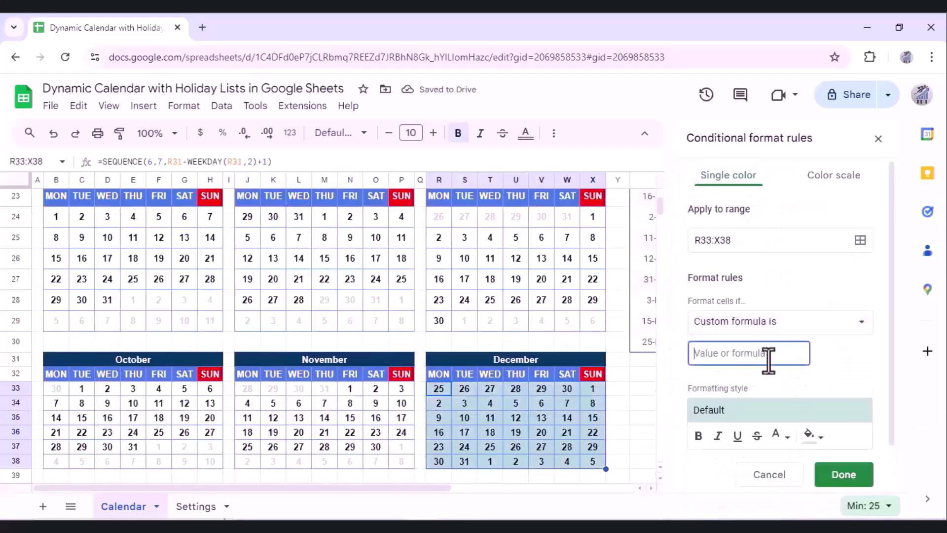
text(=MONTH(B33)<>MONTH($B$31))
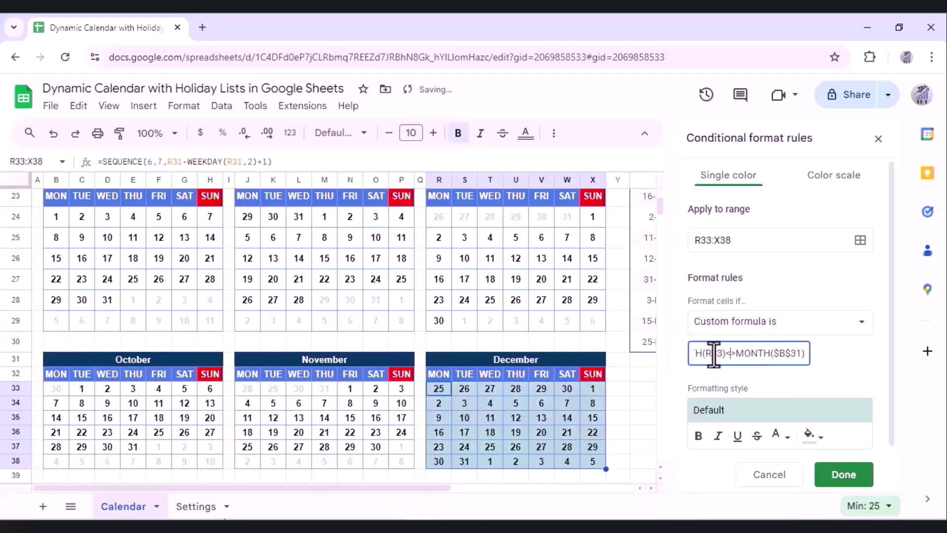
key(Right)
key(Right)
key(Right)
key(Right)
key(Right)
key(Right)
key(Right)
key(Right)
key(Right)
key(Right)
key(BackSpace)
text(R)
key(Right)
key(Right)
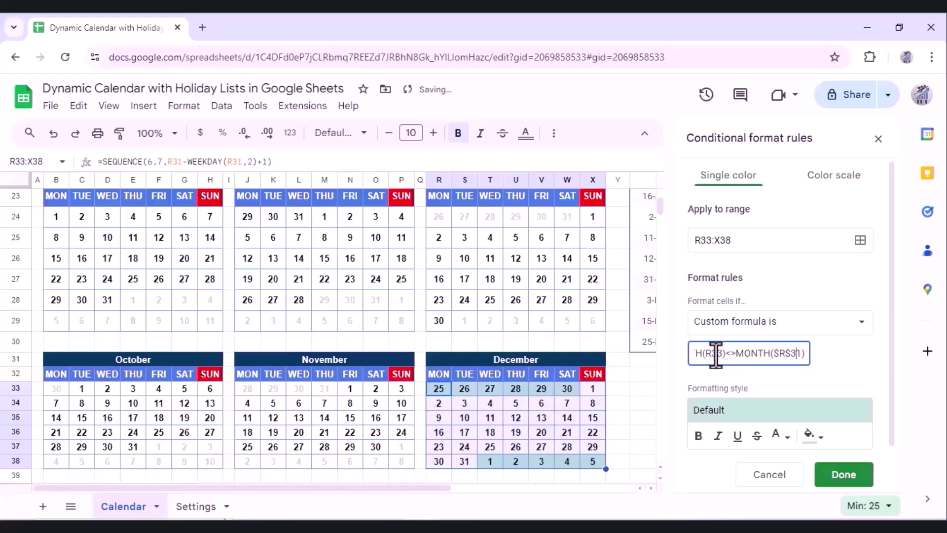
Step: Give December's rule no fill and grey text, save it, and close the rules panel
click(813, 435)
click(780, 323)
click(780, 436)
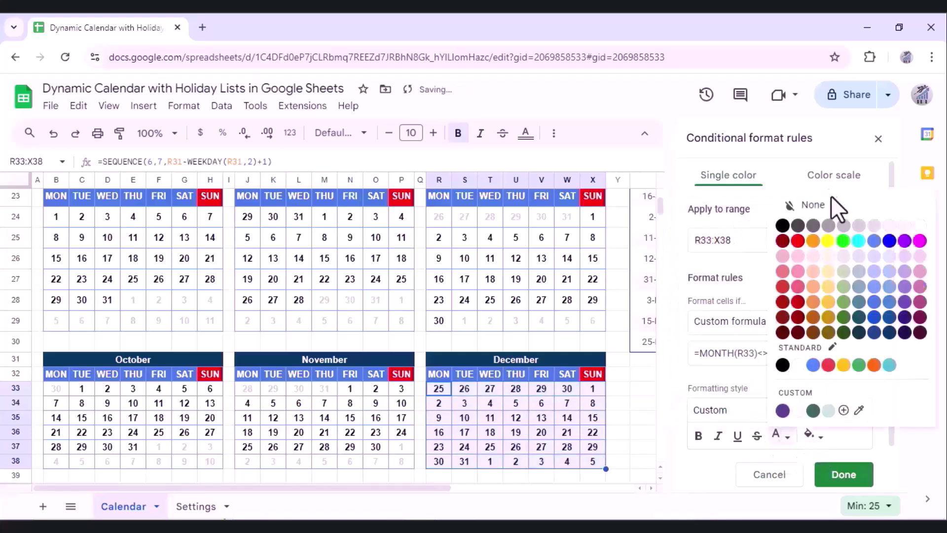
click(861, 232)
click(844, 474)
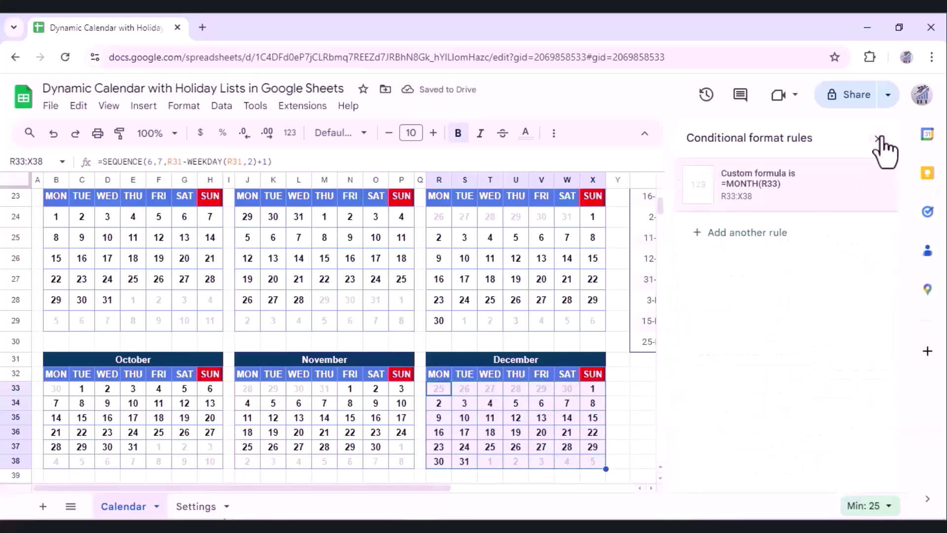
click(879, 138)
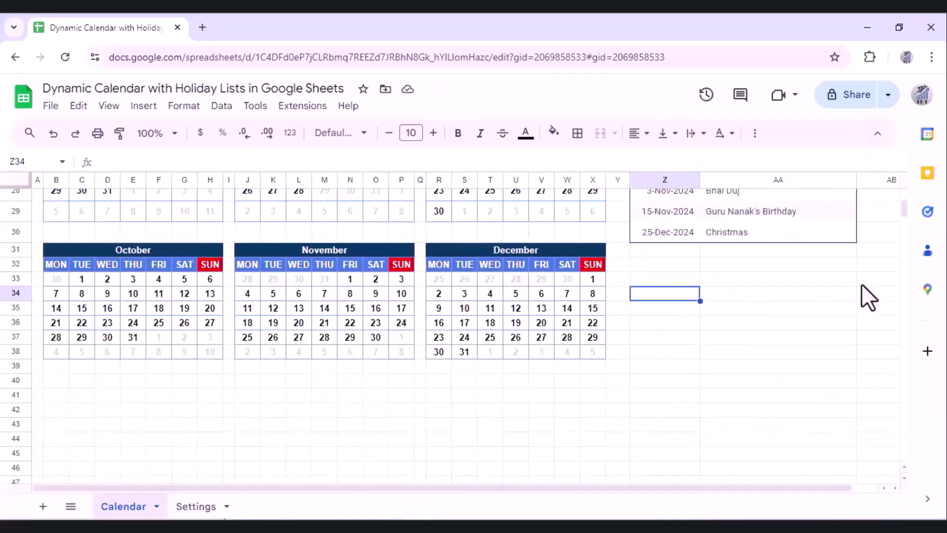
Step: Scroll to the top and uncheck View > Show > Gridlines on the Calendar sheet
drag(904, 209, 906, 182)
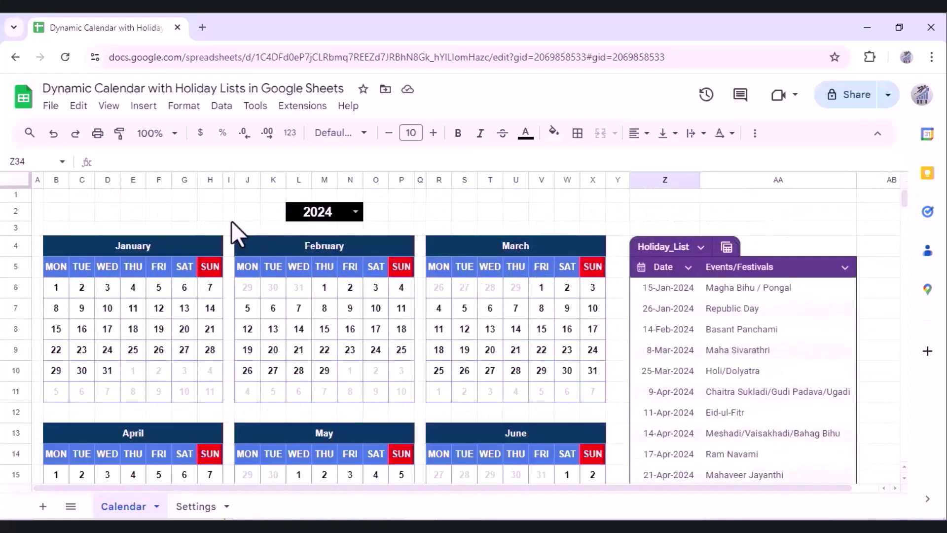
click(108, 212)
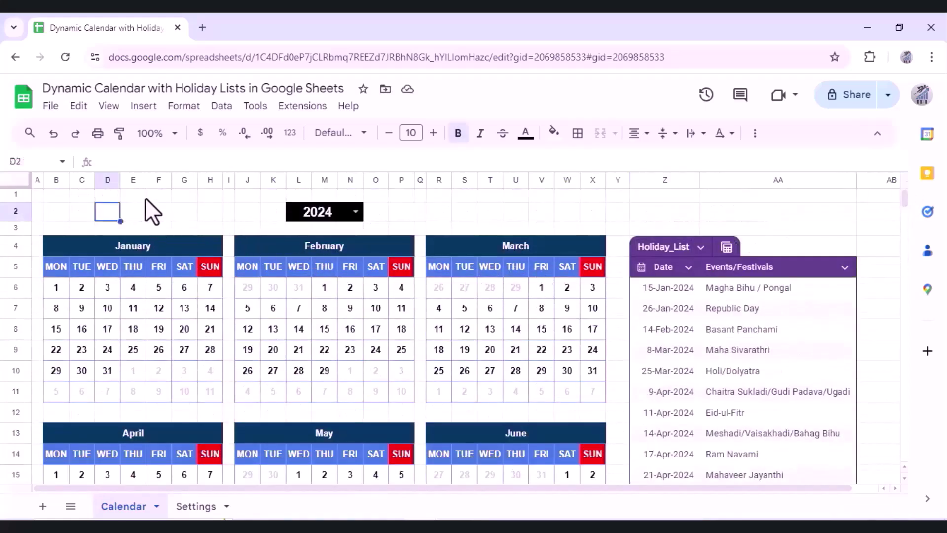
click(107, 108)
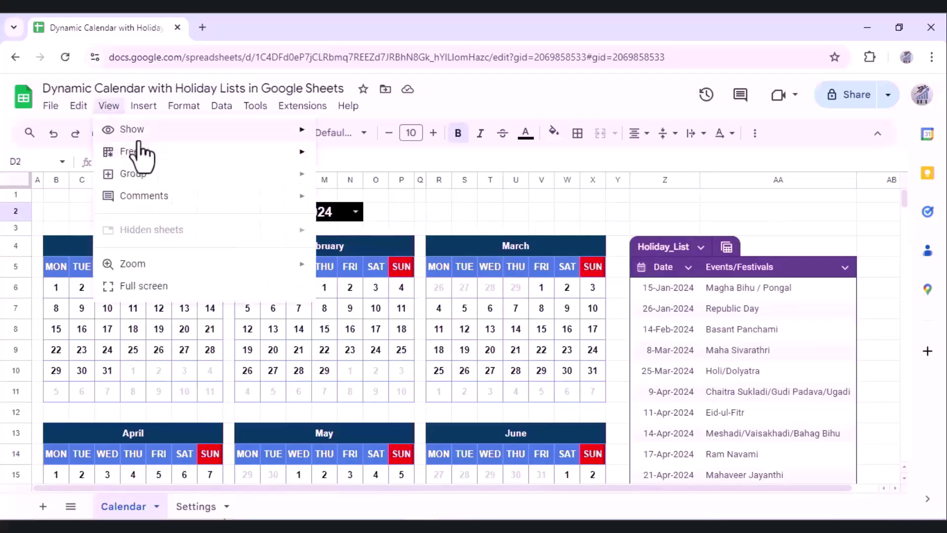
mouse_move(199, 129)
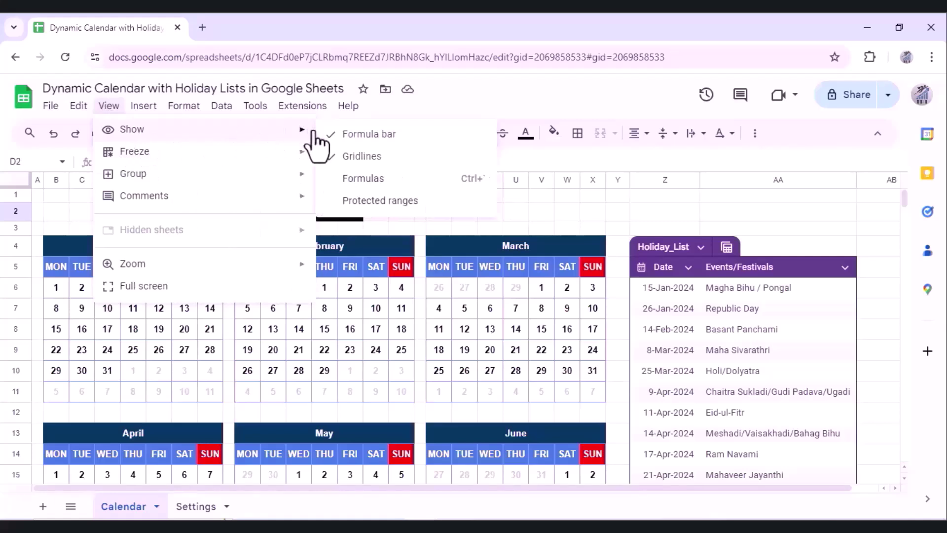
click(350, 157)
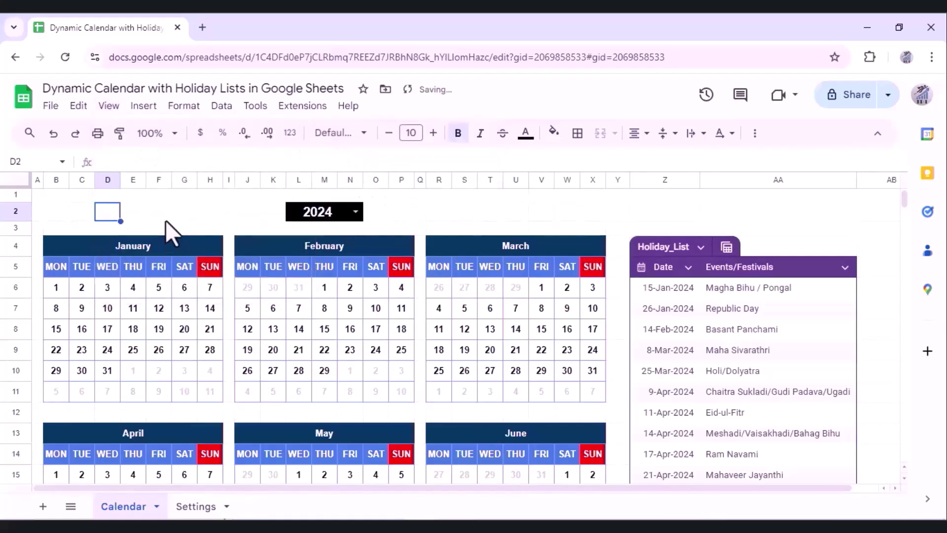
click(165, 215)
Step: Colour the January, February and March Sunday columns (H6:H11, P6:P11, X6:X11) red
drag(210, 289, 217, 392)
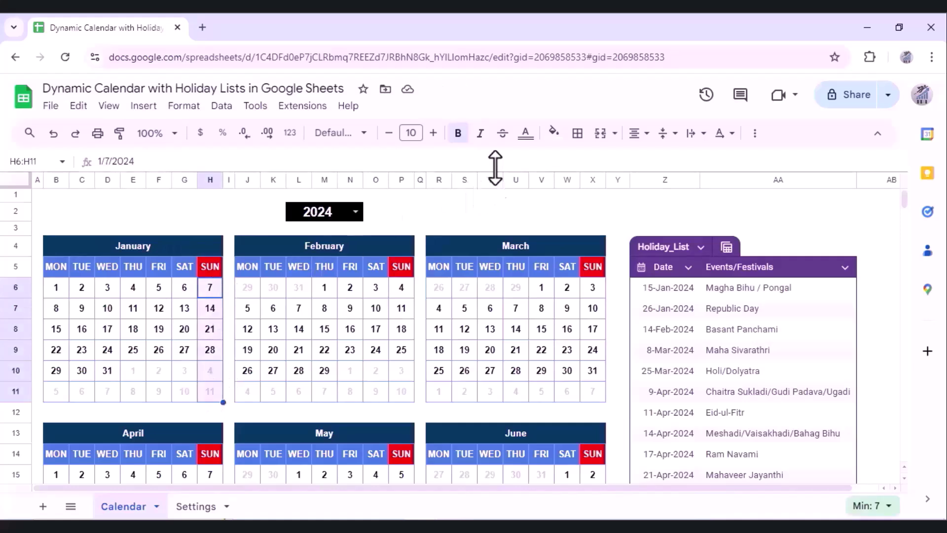
click(525, 136)
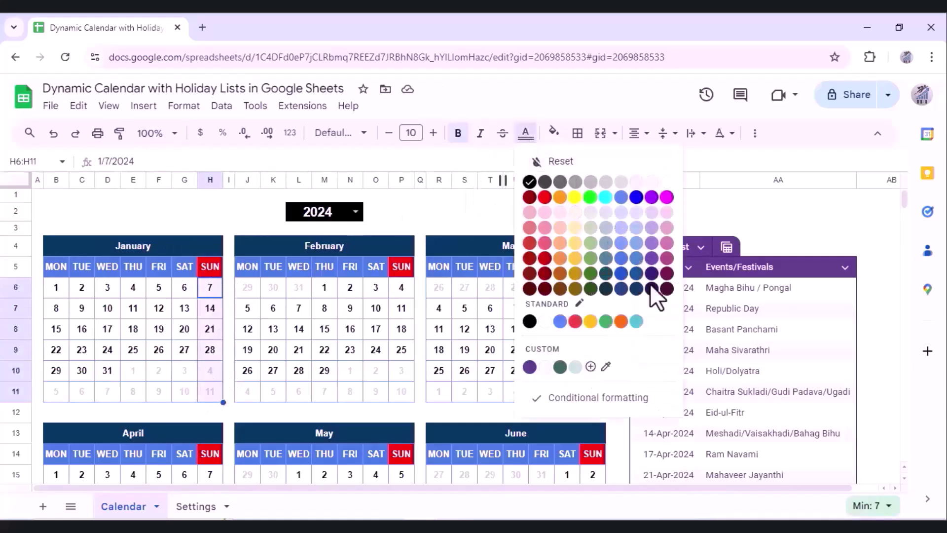
click(545, 197)
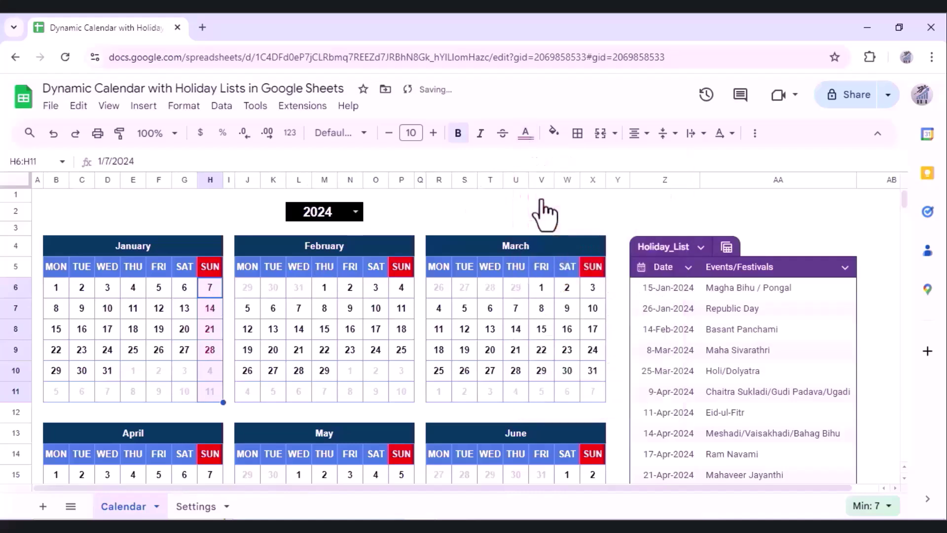
click(141, 335)
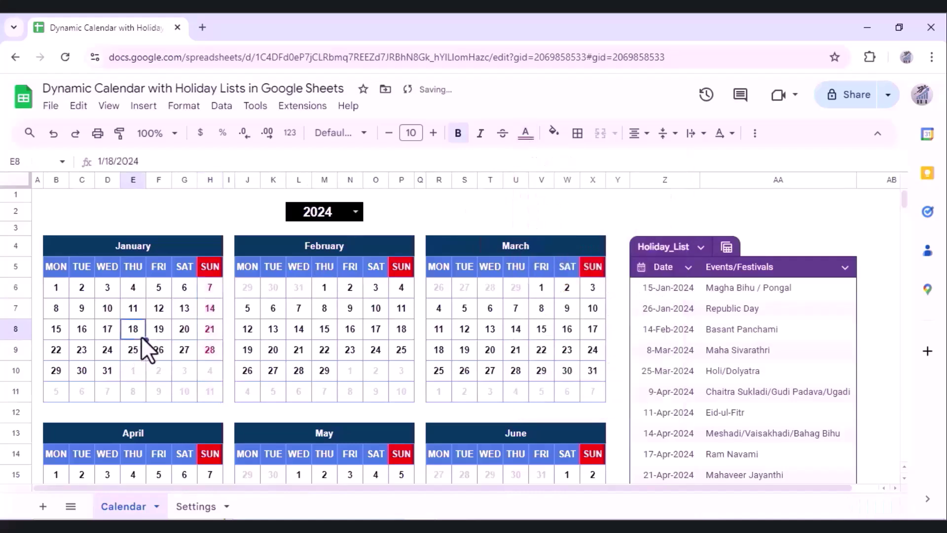
click(208, 286)
drag(402, 287, 398, 399)
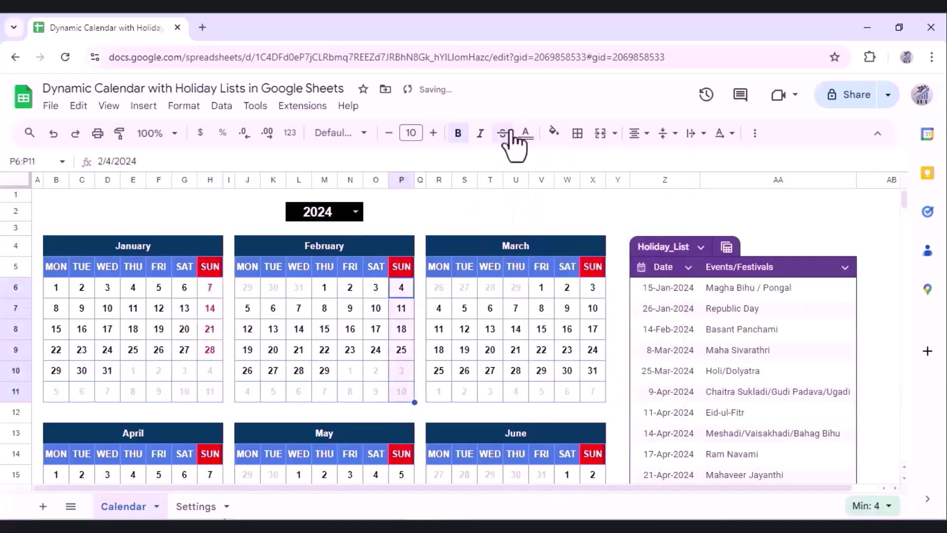
click(526, 133)
click(544, 197)
drag(592, 287, 593, 391)
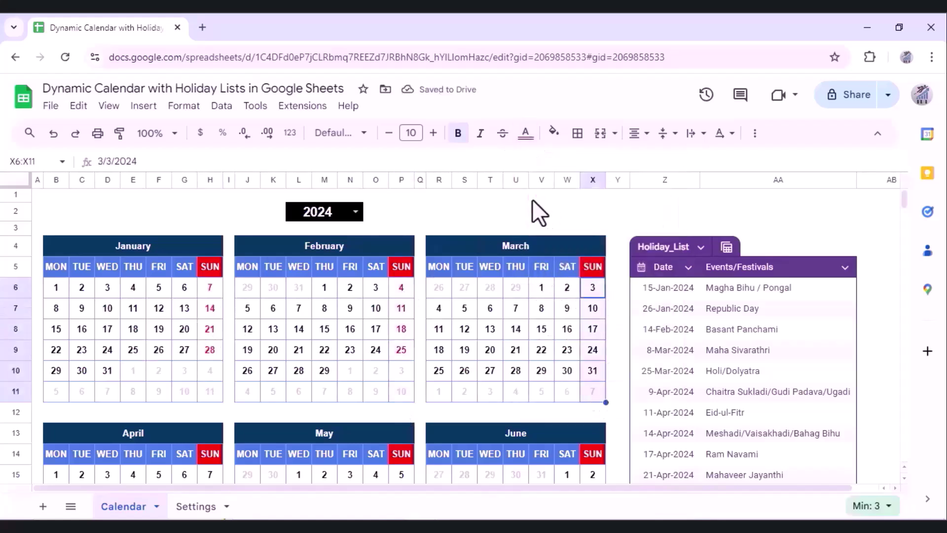
click(526, 132)
click(545, 197)
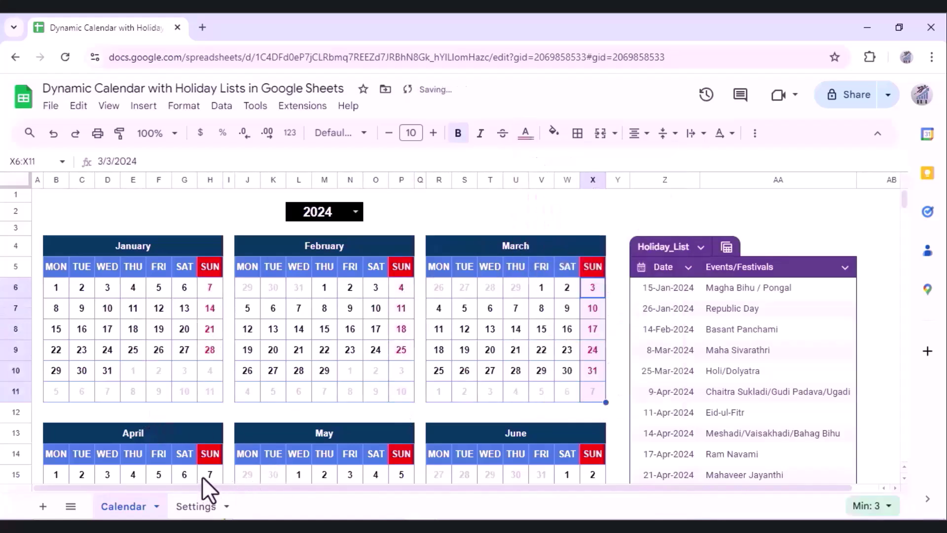
Step: Colour the Sunday dates of April, September and December red
drag(206, 472, 205, 475)
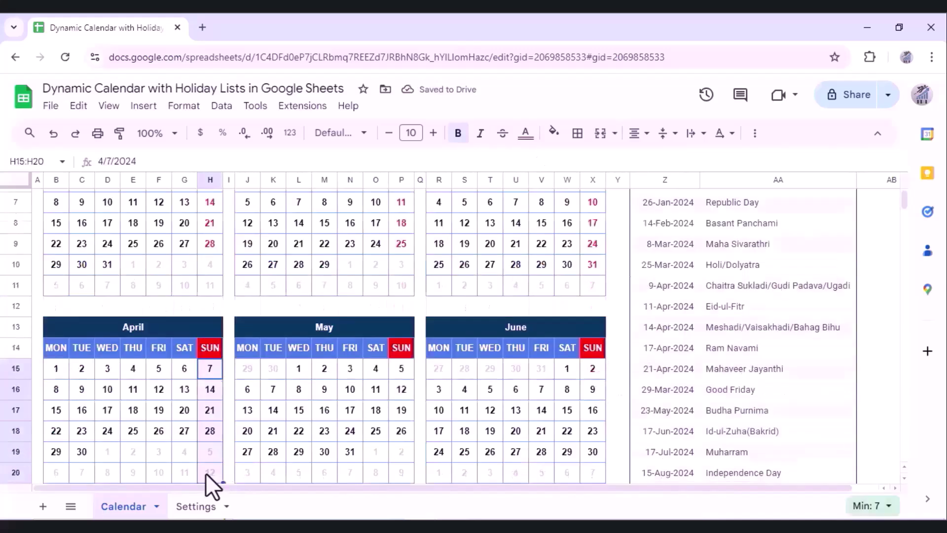
click(526, 132)
click(545, 197)
click(402, 370)
drag(401, 371, 401, 473)
click(525, 133)
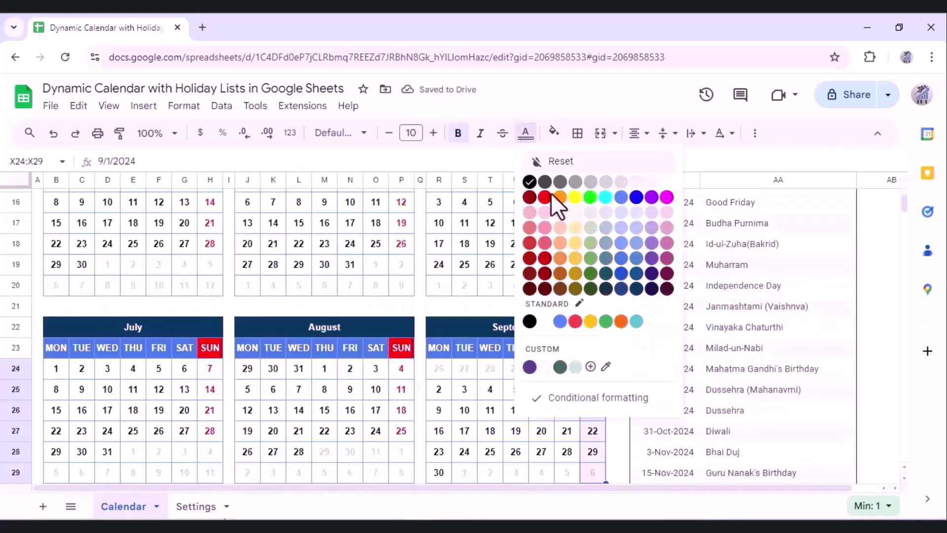
click(545, 197)
click(306, 450)
scroll(307, 450, down, 3)
drag(592, 404, 592, 475)
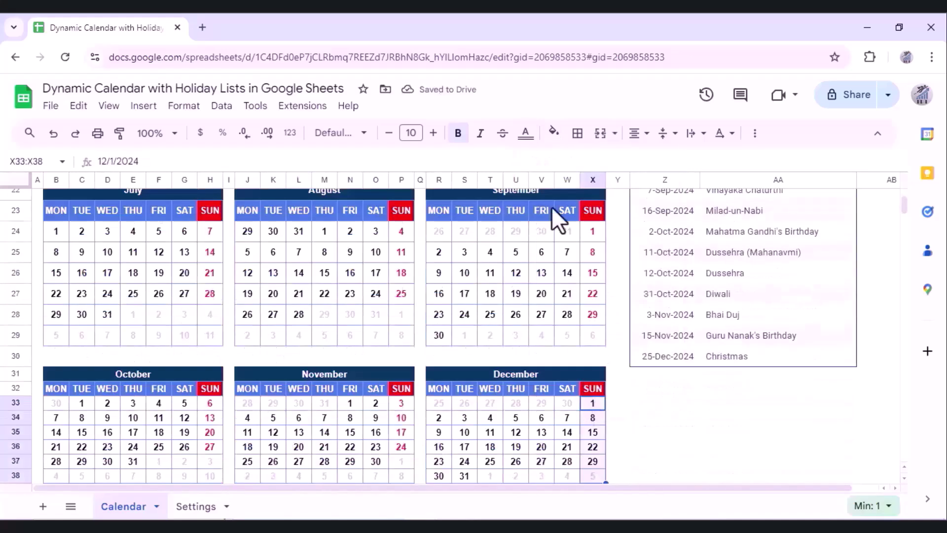
click(526, 133)
click(544, 197)
click(490, 403)
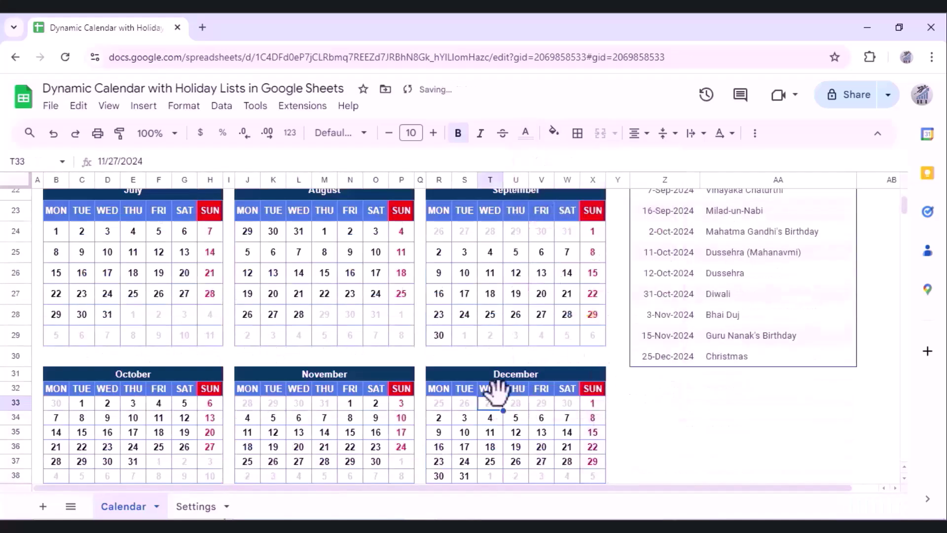
Step: Return to the top of the sheet and select cell C2
key(Down)
scroll(197, 345, down, 1)
click(35, 324)
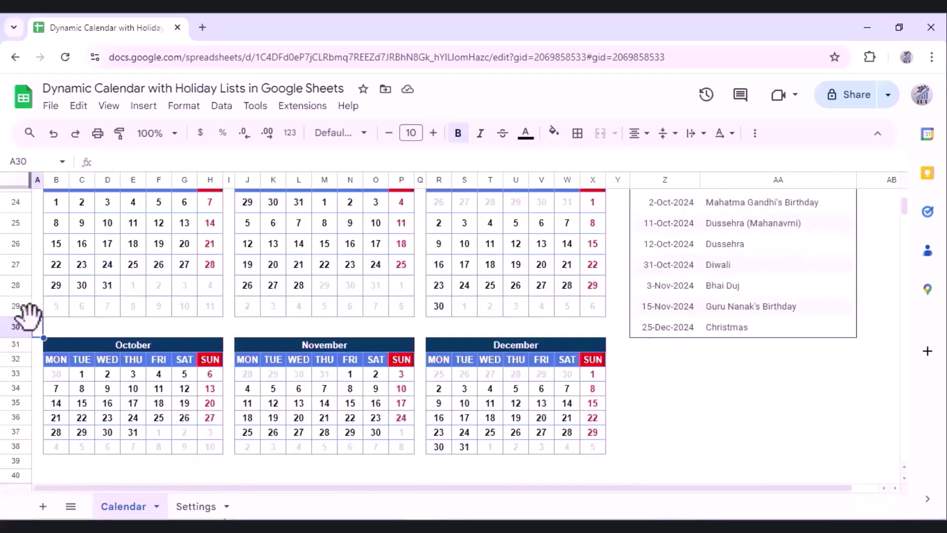
key(ctrl+Home)
key(Down)
key(Right)
key(Right)
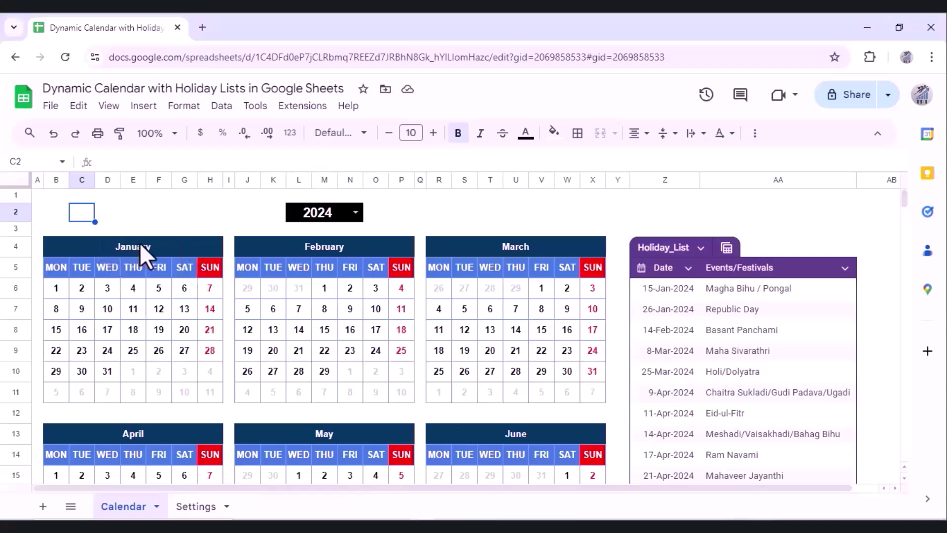
Step: Enter =COUNTIFS($Z$6:$Z,B6)>0 in C2 to test B6 against the holiday dates
text(=COUNT)
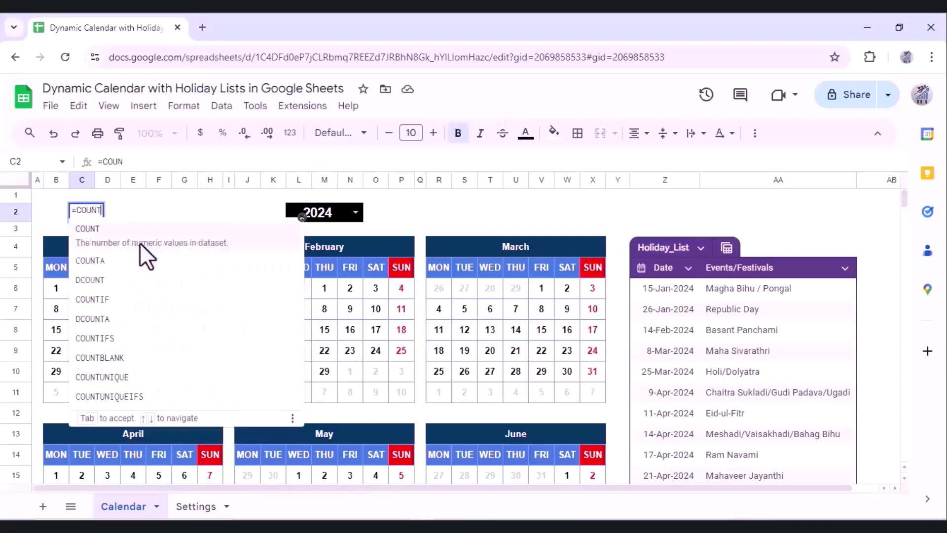
text(IFS)
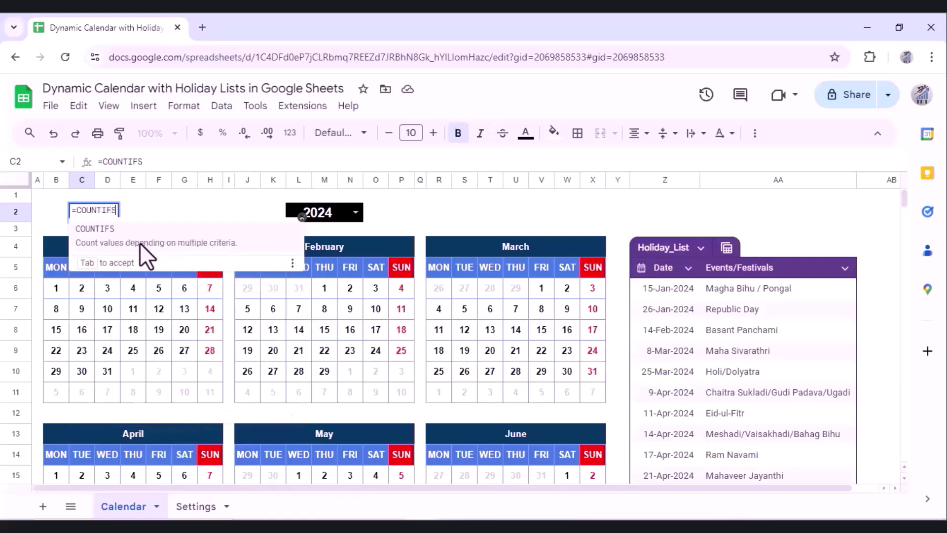
text(()
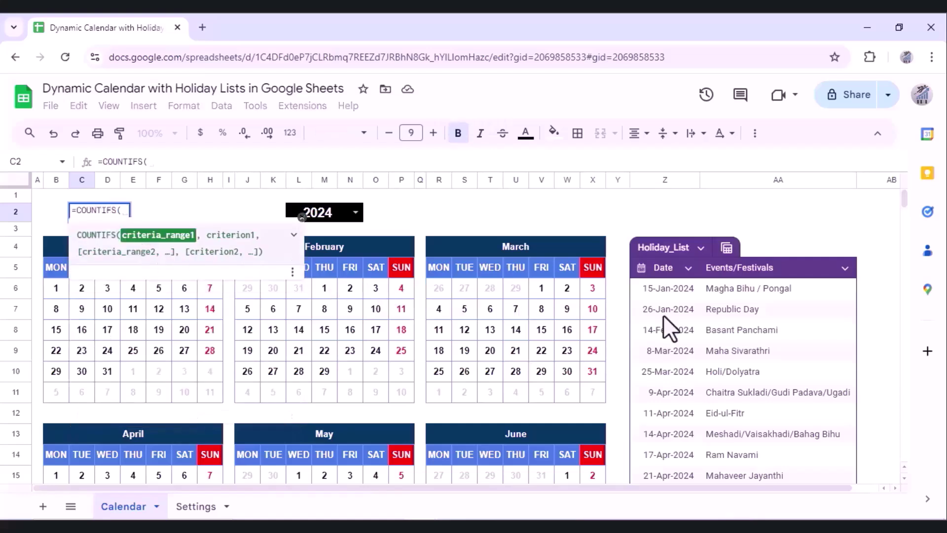
click(678, 289)
drag(679, 289, 666, 371)
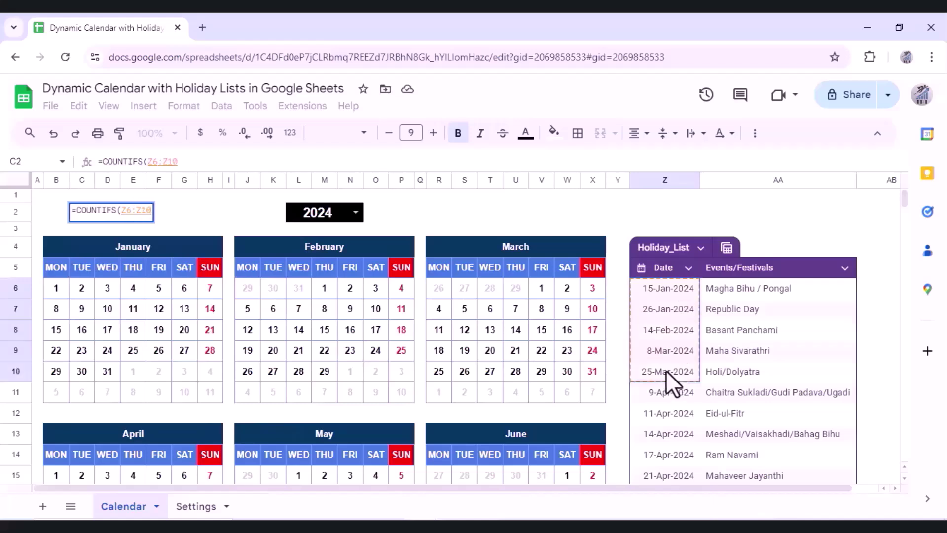
key(BackSpace)
key(BackSpace)
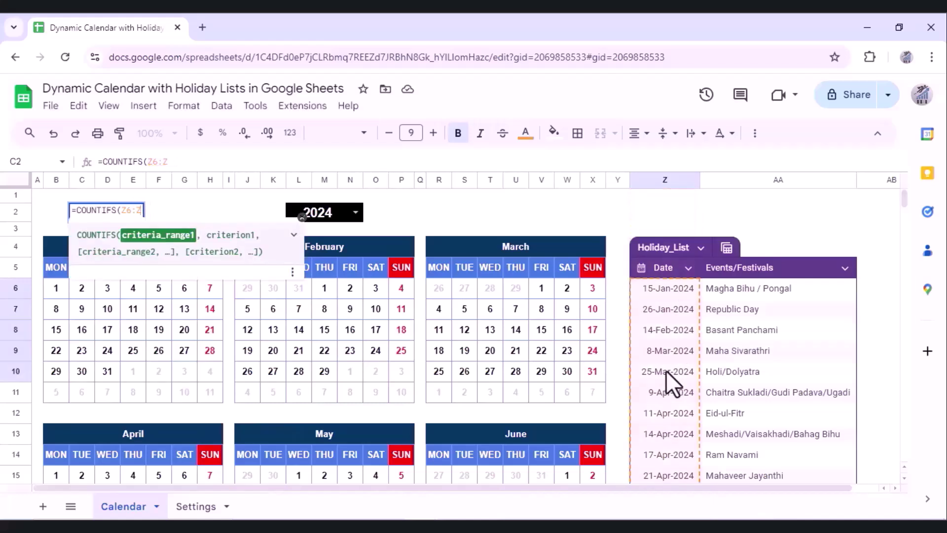
key(F4)
text($Z,)
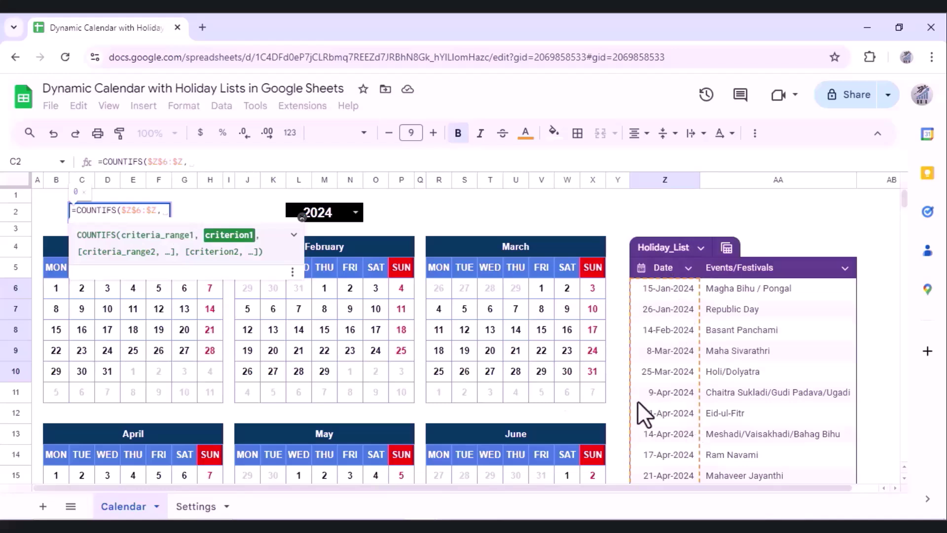
click(53, 291)
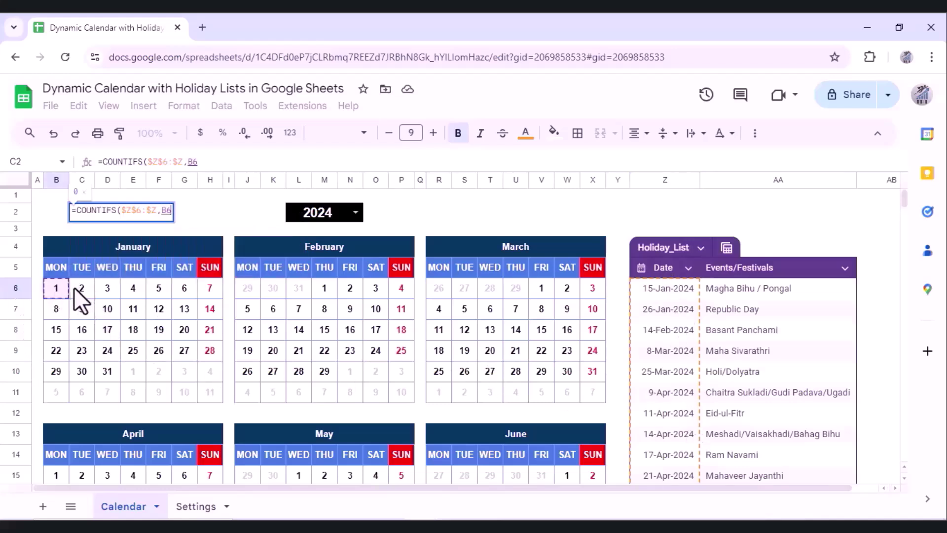
text())
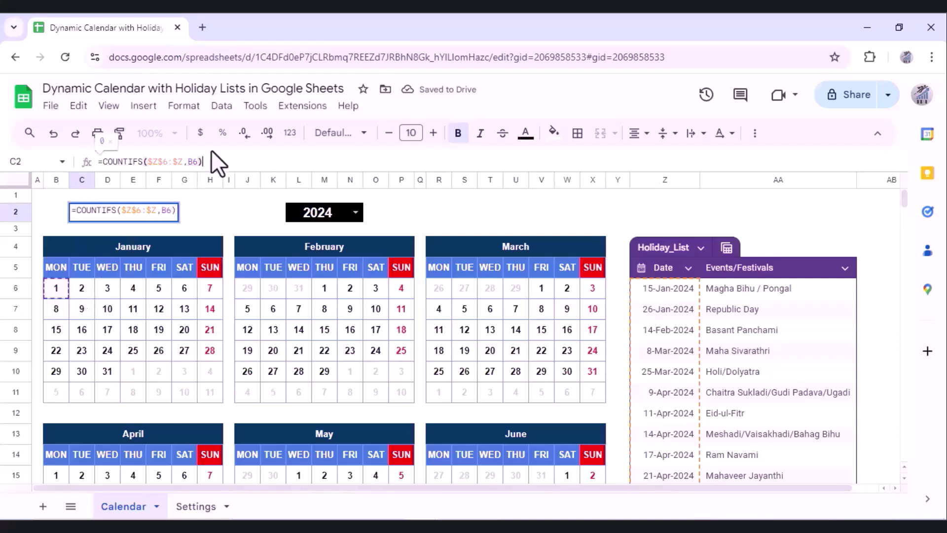
text(>0)
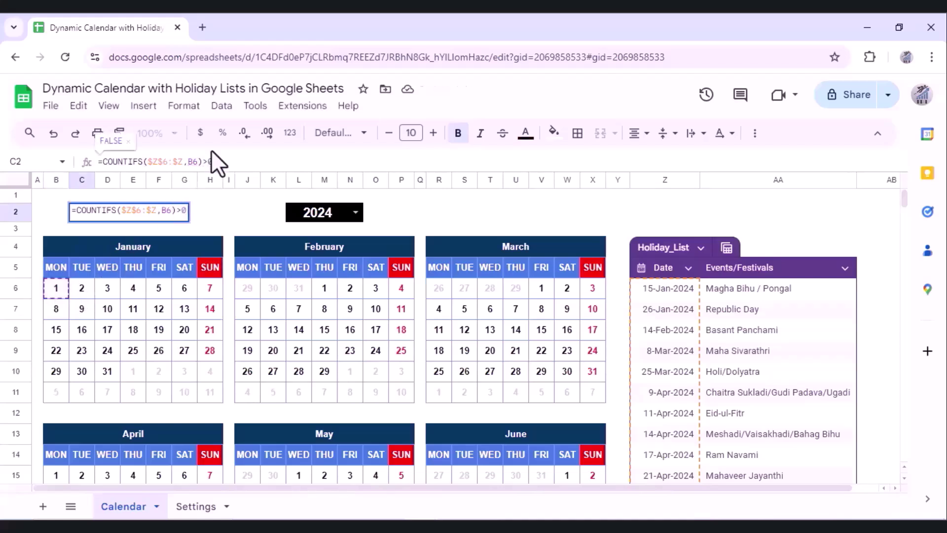
key(Return)
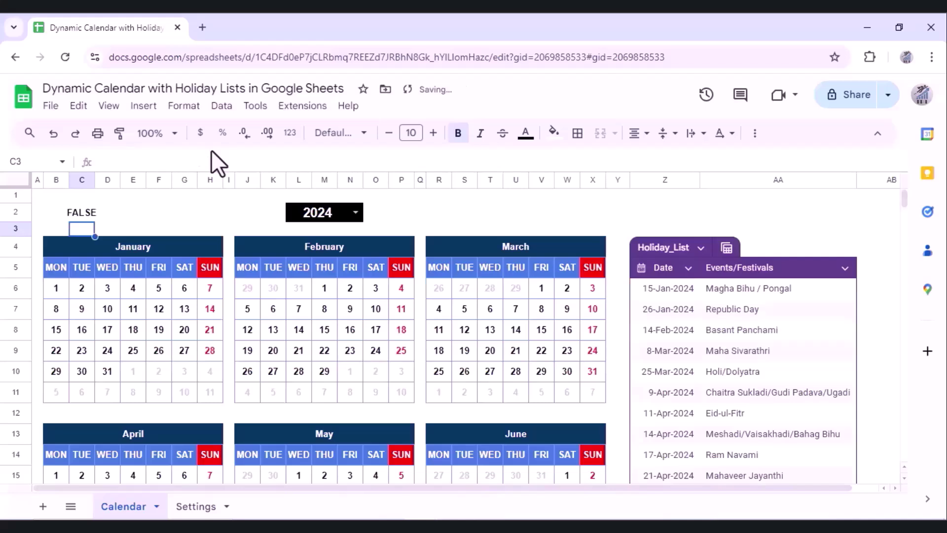
Step: Copy the test formula's text, then clear C2
key(Up)
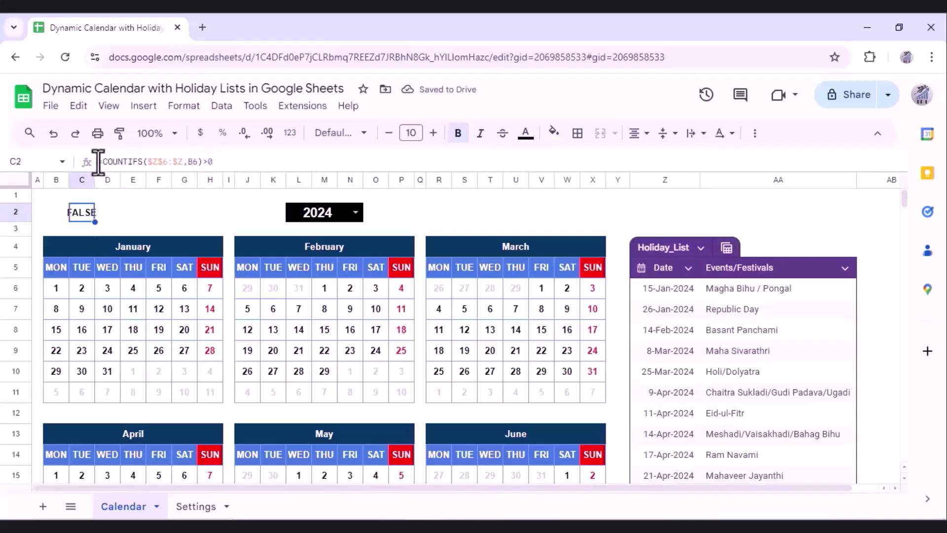
drag(98, 162, 214, 162)
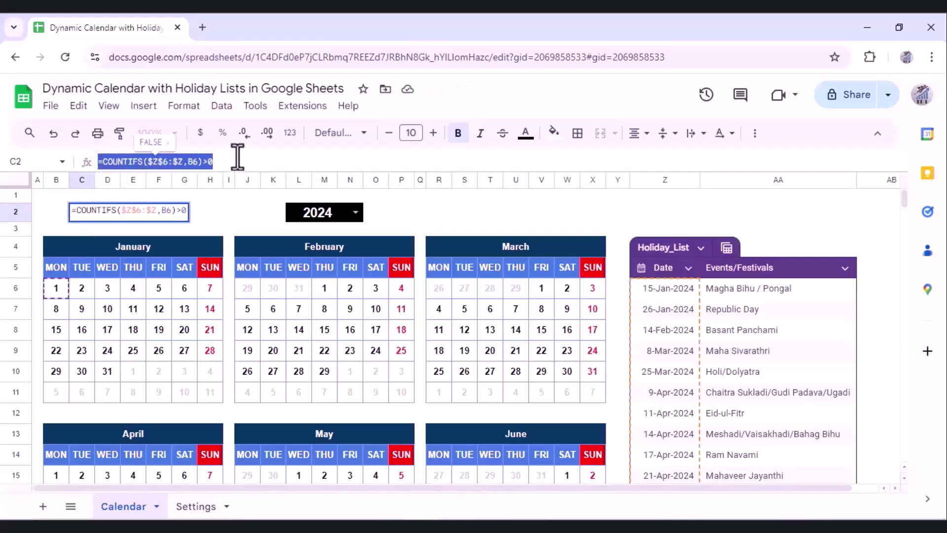
key(Escape)
key(Delete)
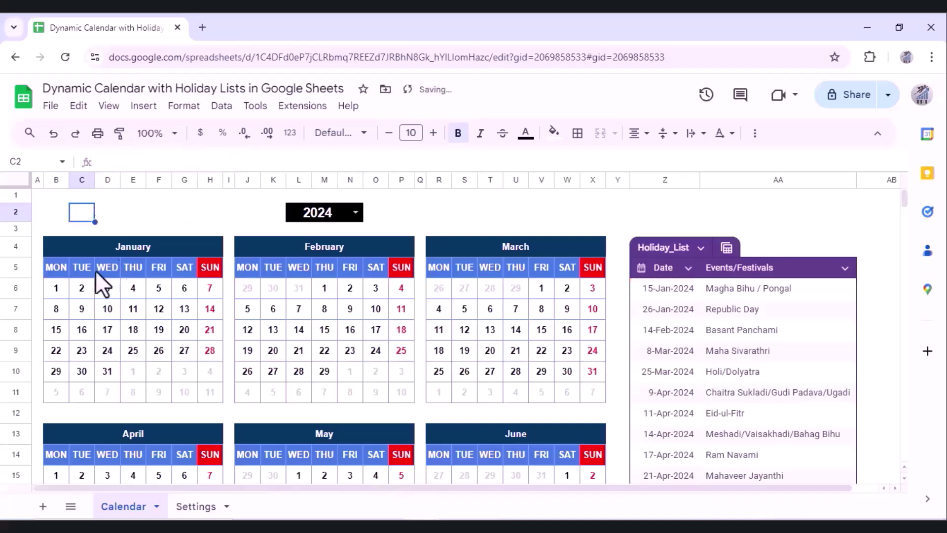
Step: Add a custom-formula rule =COUNTIFS($Z$6:$Z,B6)>0 to January's B6:H11 date grid
click(50, 295)
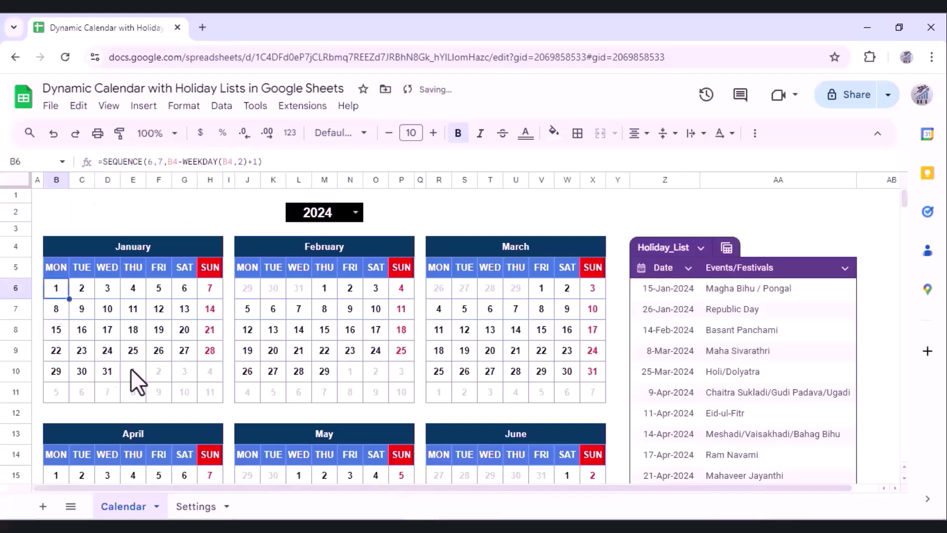
shift+click(209, 399)
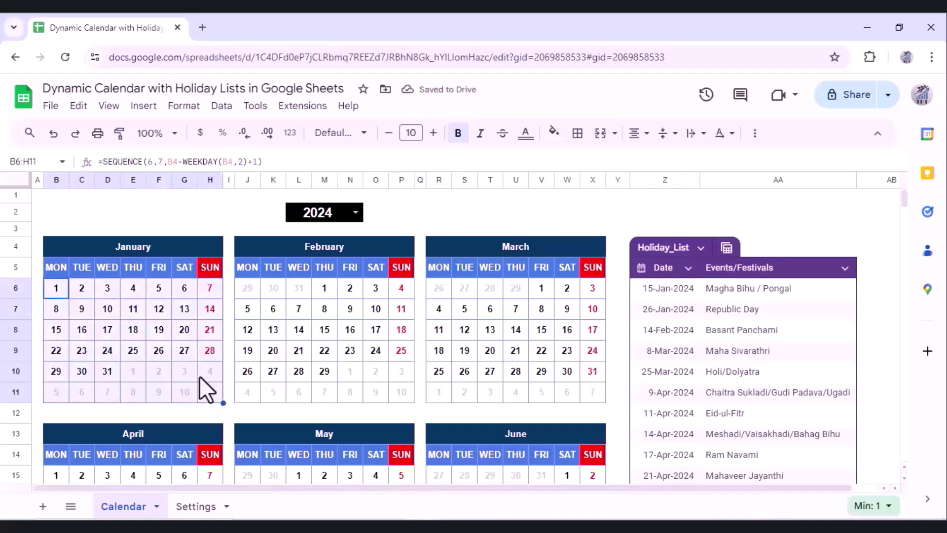
click(185, 106)
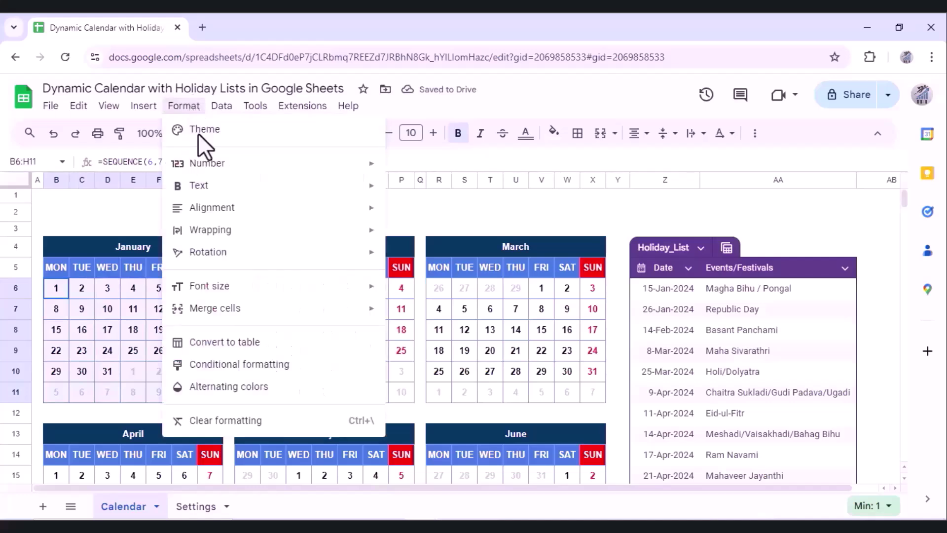
click(262, 365)
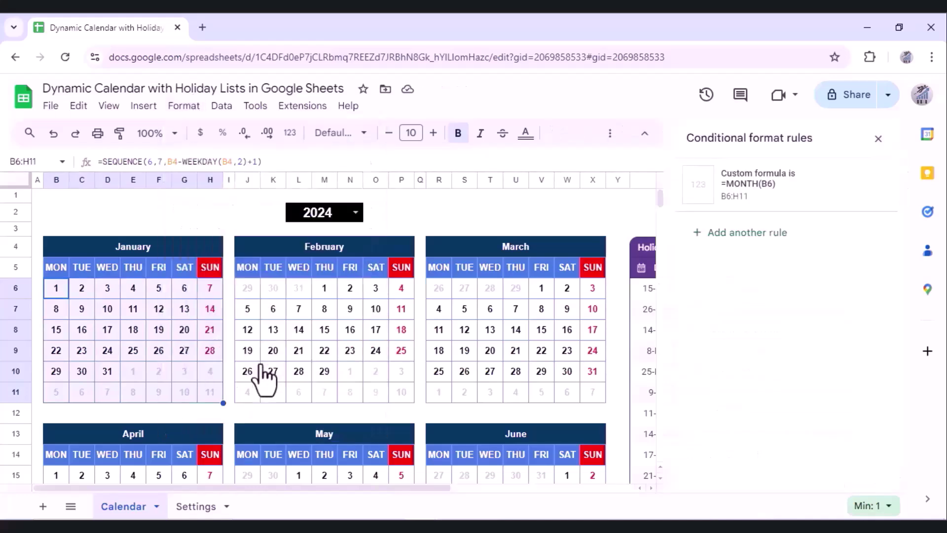
click(750, 246)
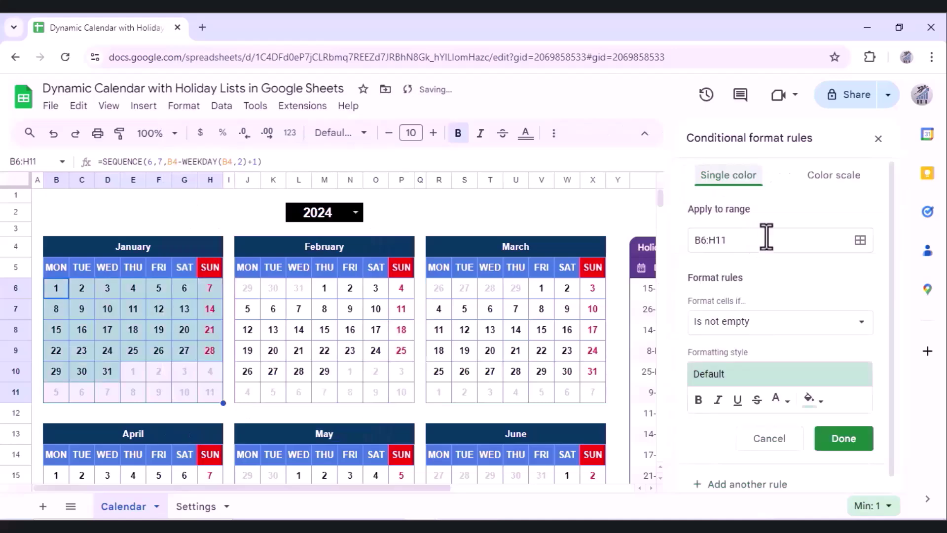
click(767, 323)
drag(825, 312, 824, 437)
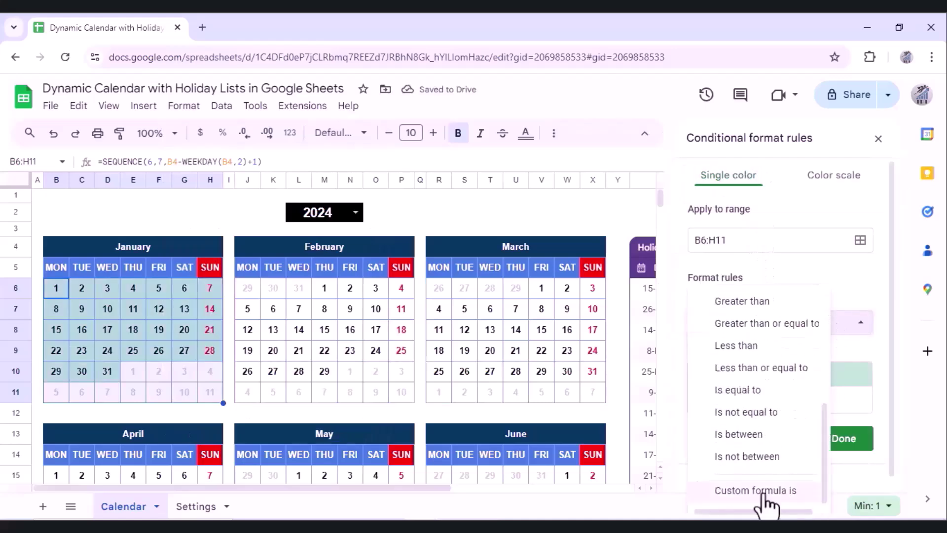
click(768, 501)
click(734, 356)
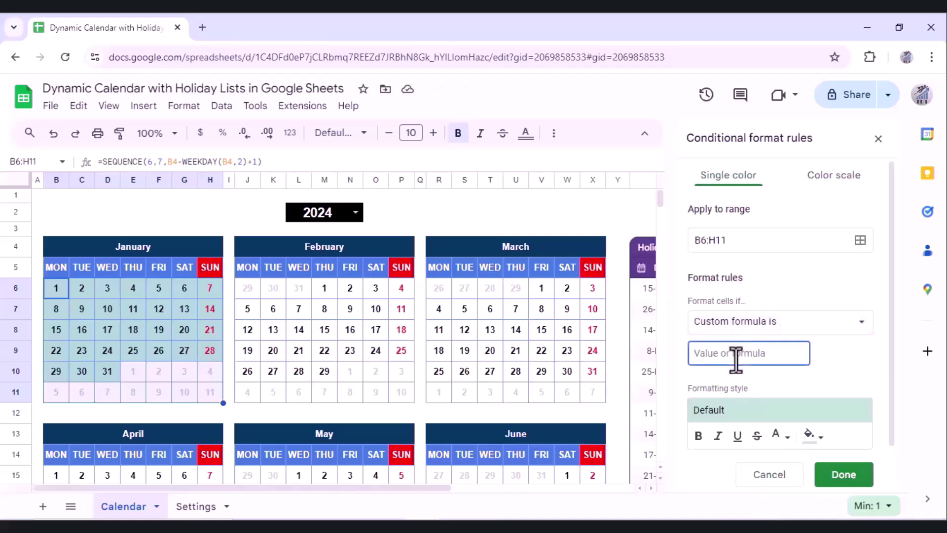
key(ctrl+v)
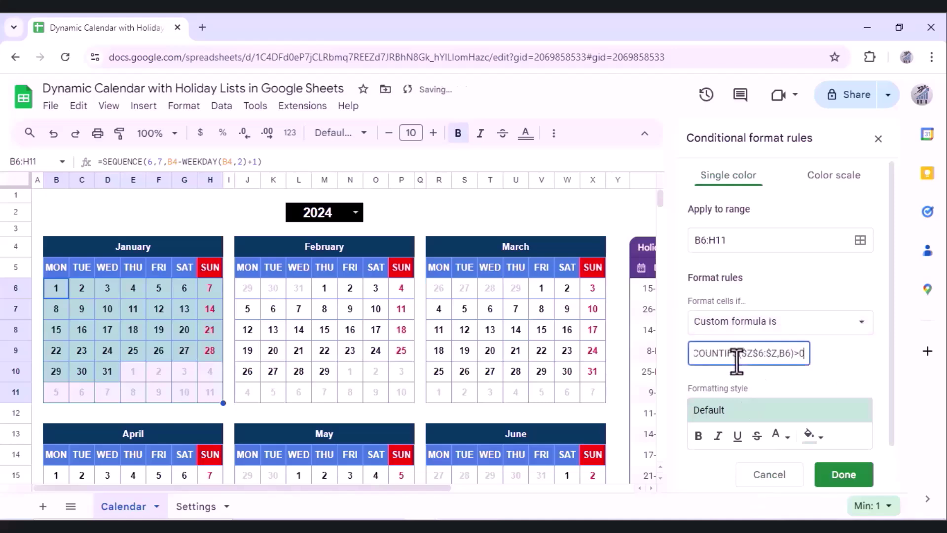
Step: Give the January holiday rule no fill and red text, and save it
click(819, 438)
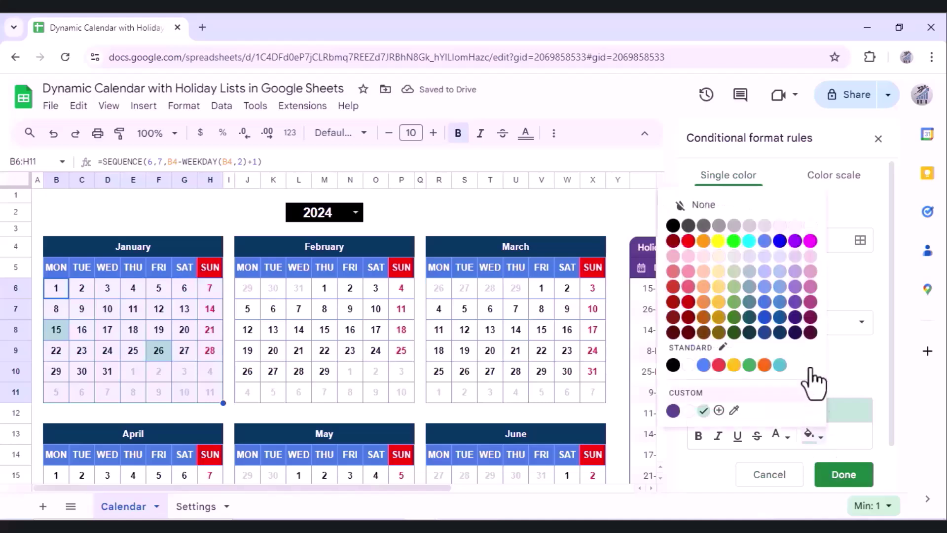
click(753, 208)
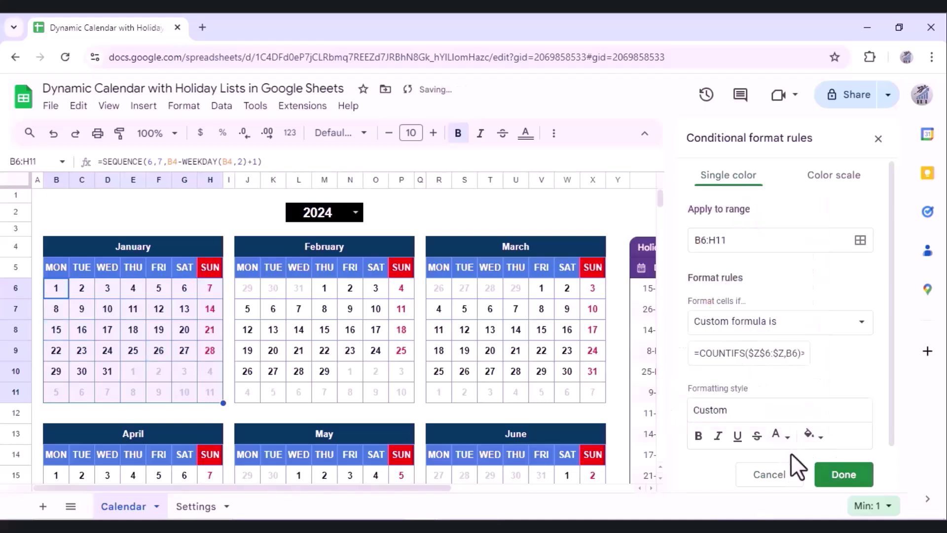
click(782, 436)
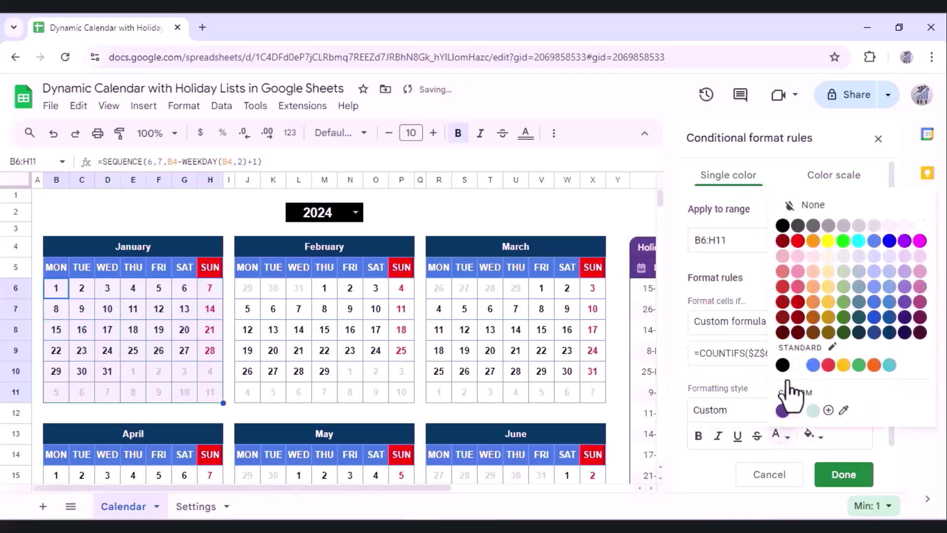
click(798, 240)
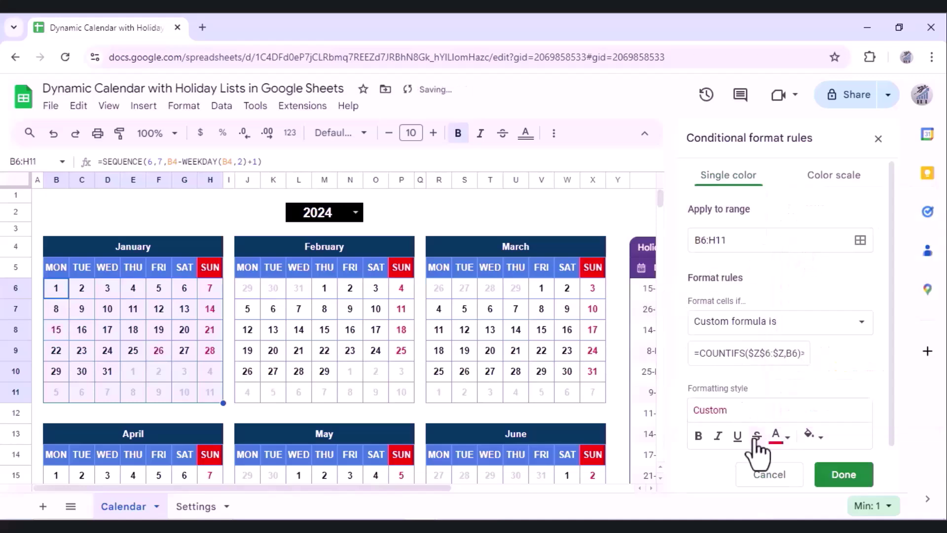
click(843, 474)
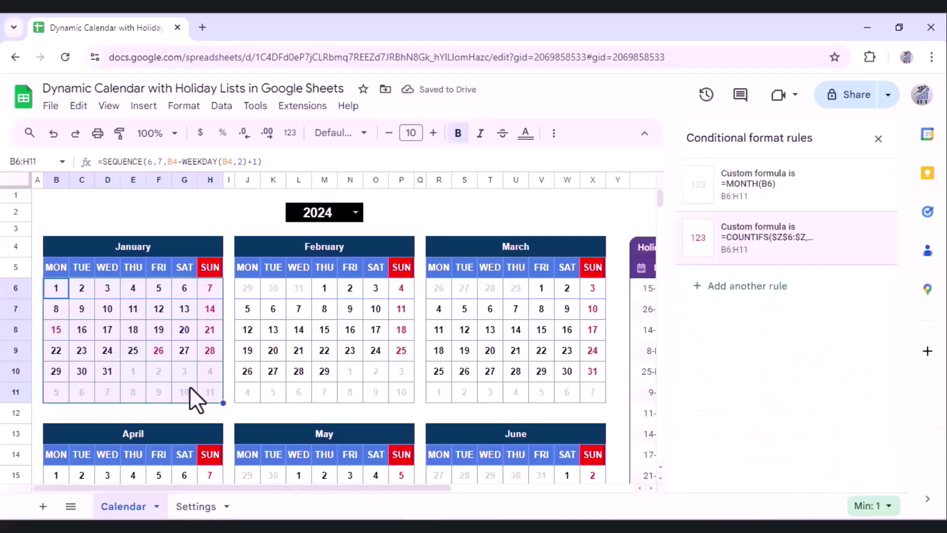
Step: Close the rules sidebar and confirm January 15 and 26 show red as listed holidays
click(571, 221)
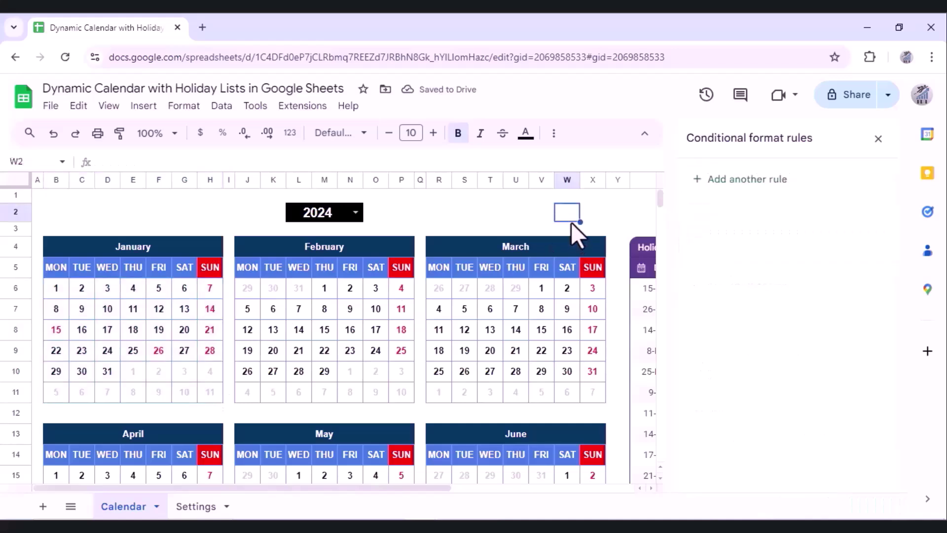
click(878, 139)
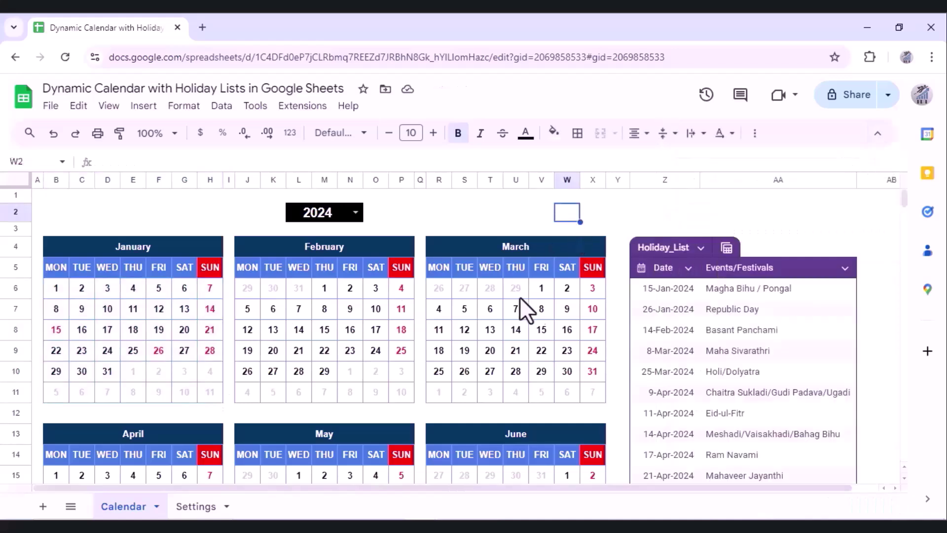
click(56, 329)
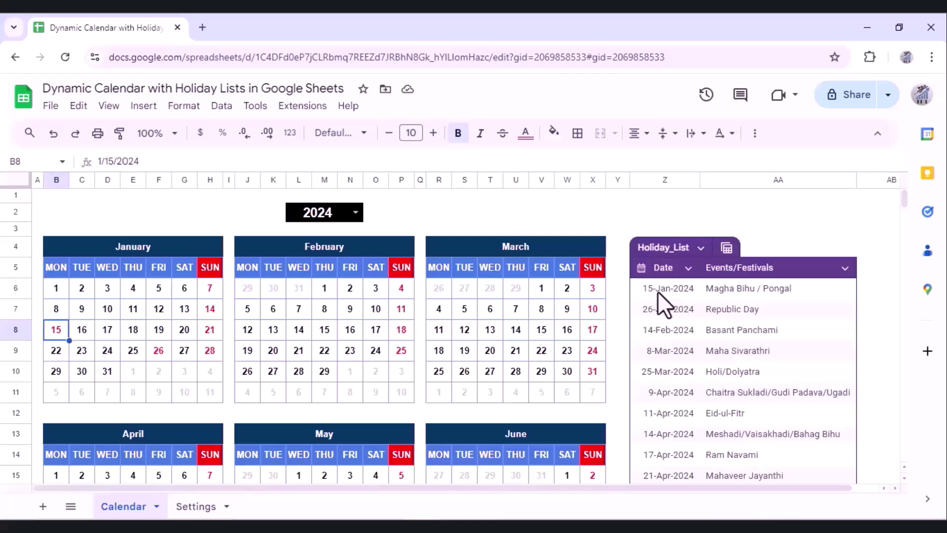
click(158, 350)
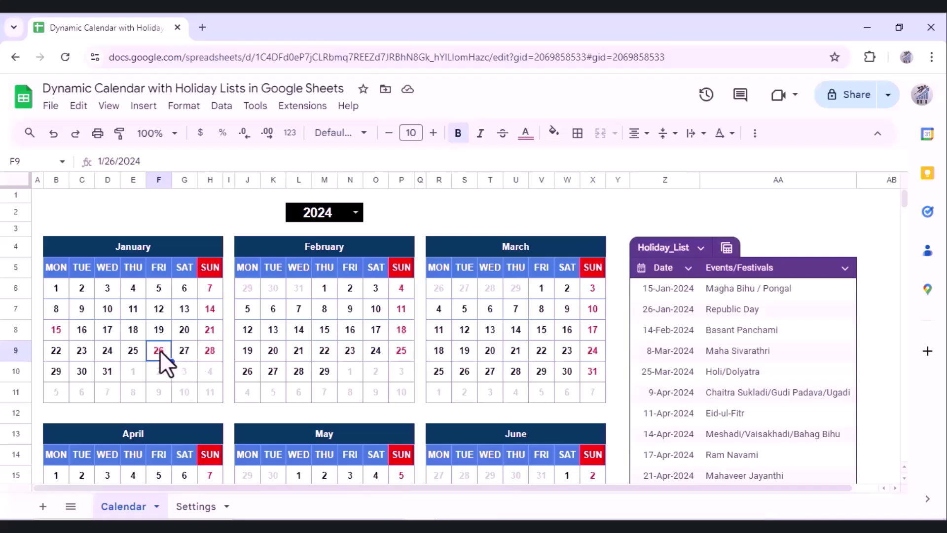
click(257, 292)
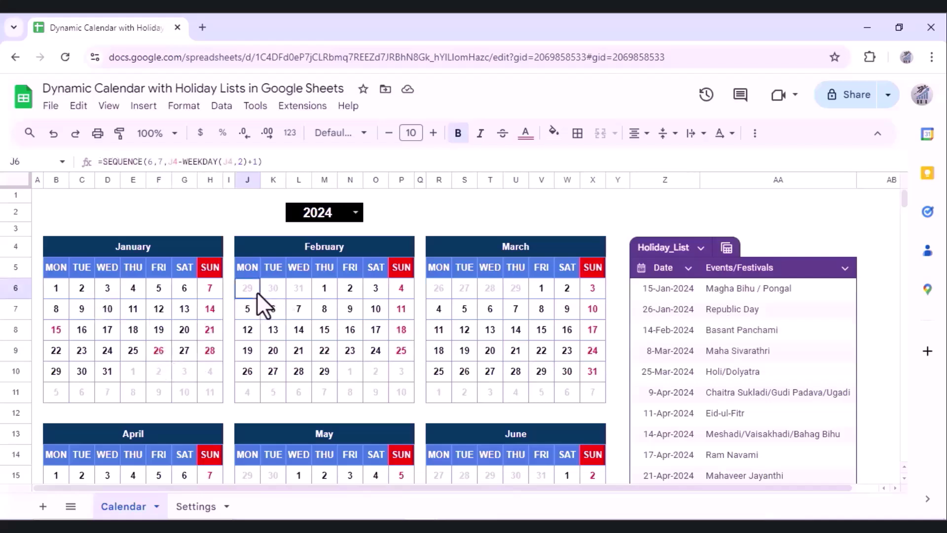
Step: Add a custom-formula rule =COUNTIFS($Z$6:$Z,J6)>0 to February's J6:P11, correcting the column to J
shift+click(403, 394)
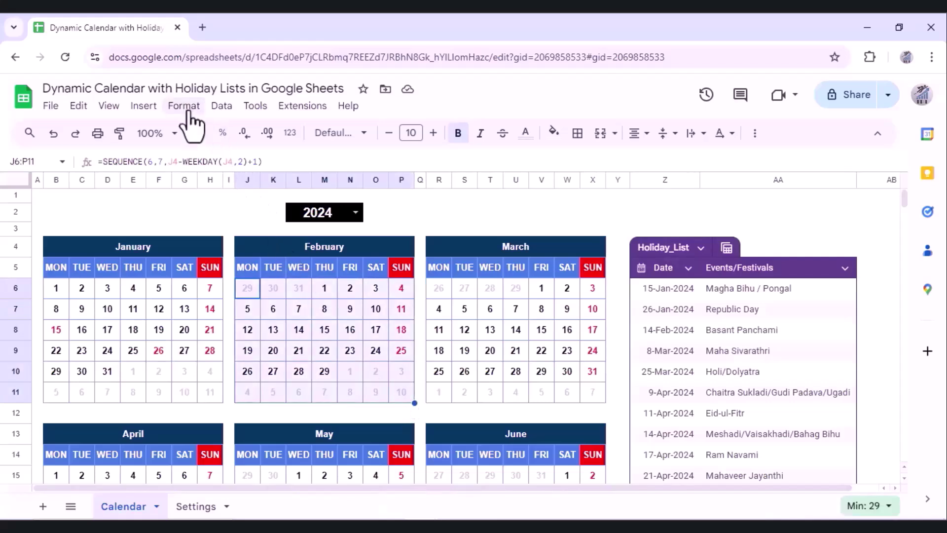
click(187, 113)
click(254, 365)
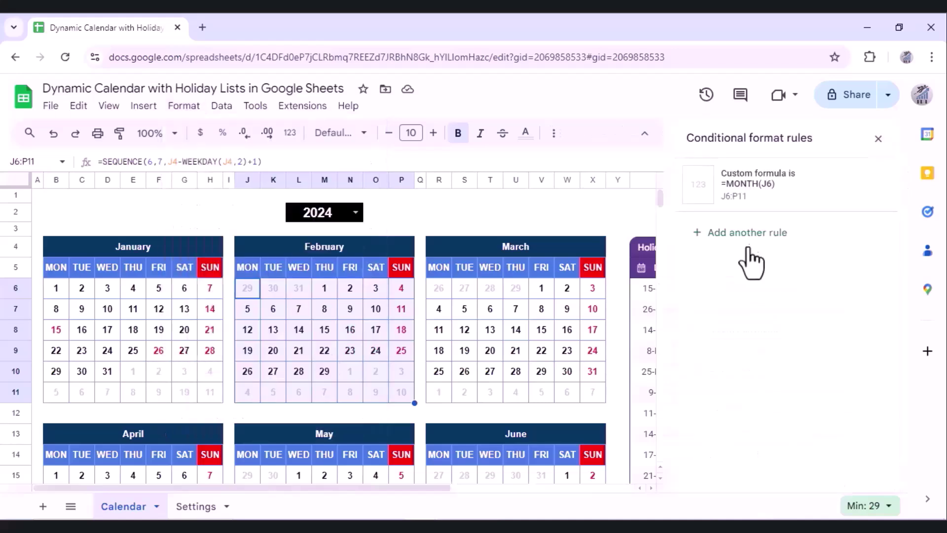
click(764, 239)
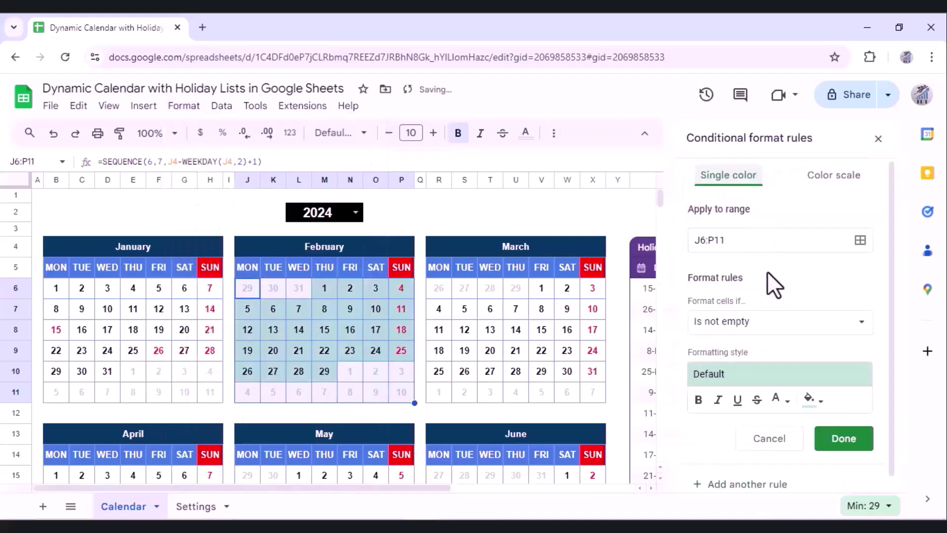
click(833, 328)
scroll(826, 366, down, 10)
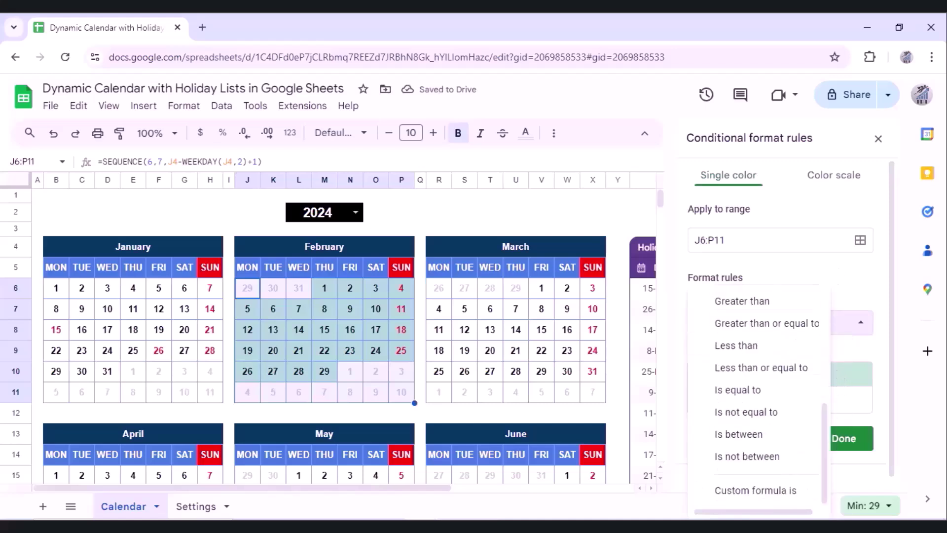
click(745, 490)
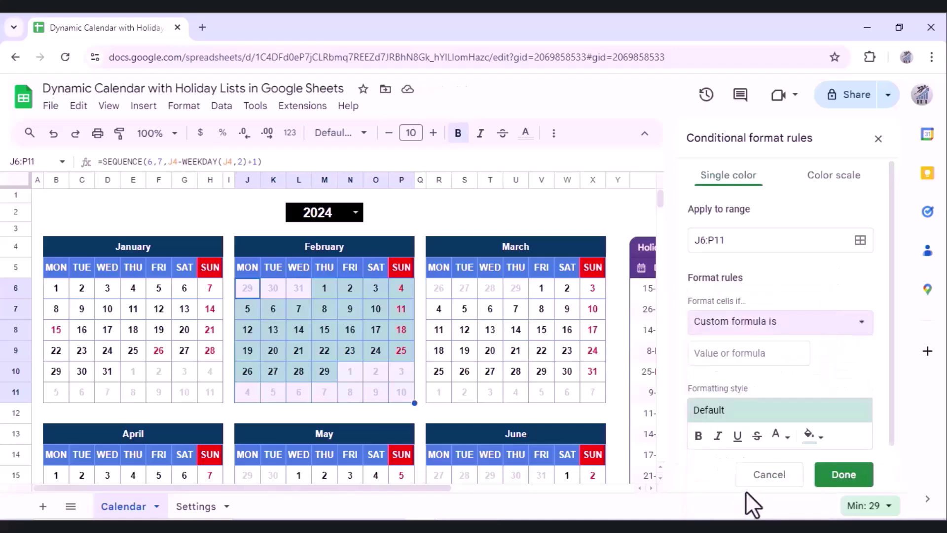
click(721, 354)
key(ctrl+v)
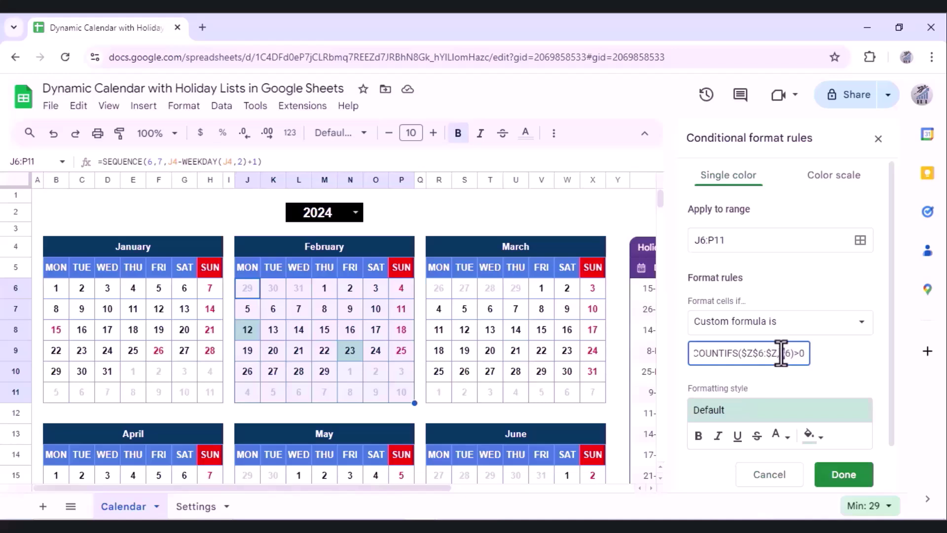
key(BackSpace)
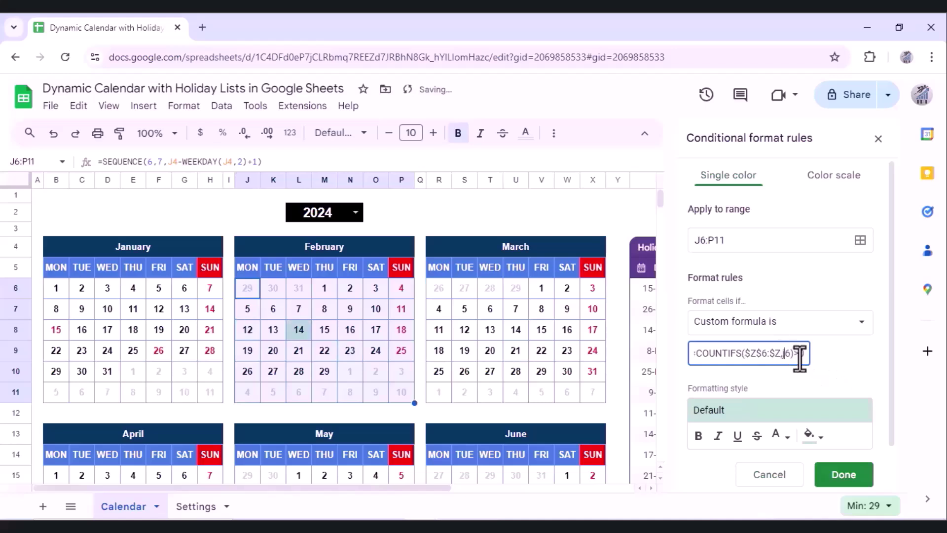
text(J)
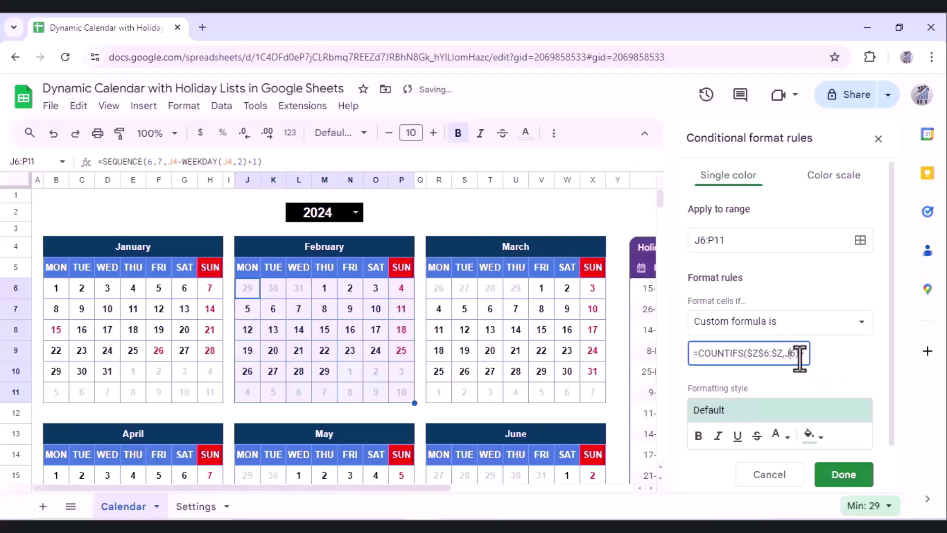
Step: Give the February holiday rule no fill and red text, and save it
click(812, 436)
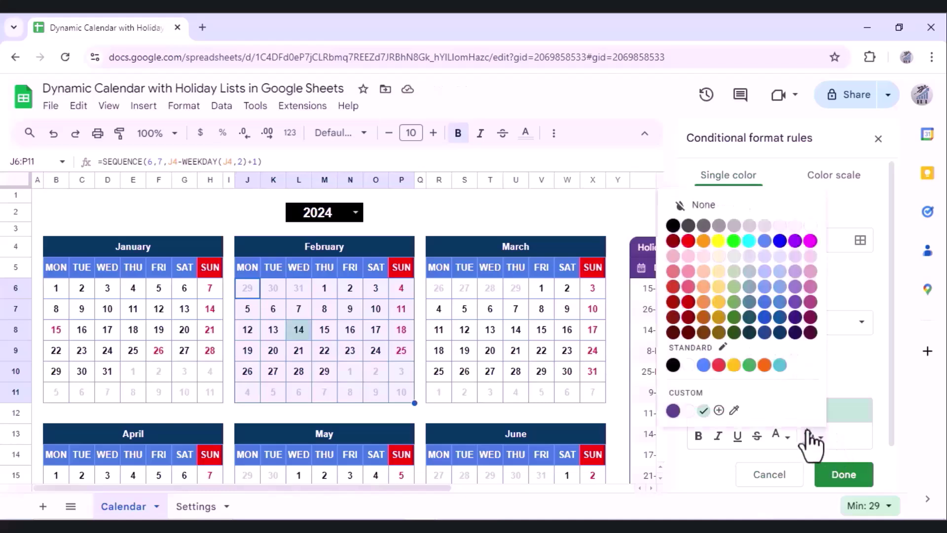
click(701, 205)
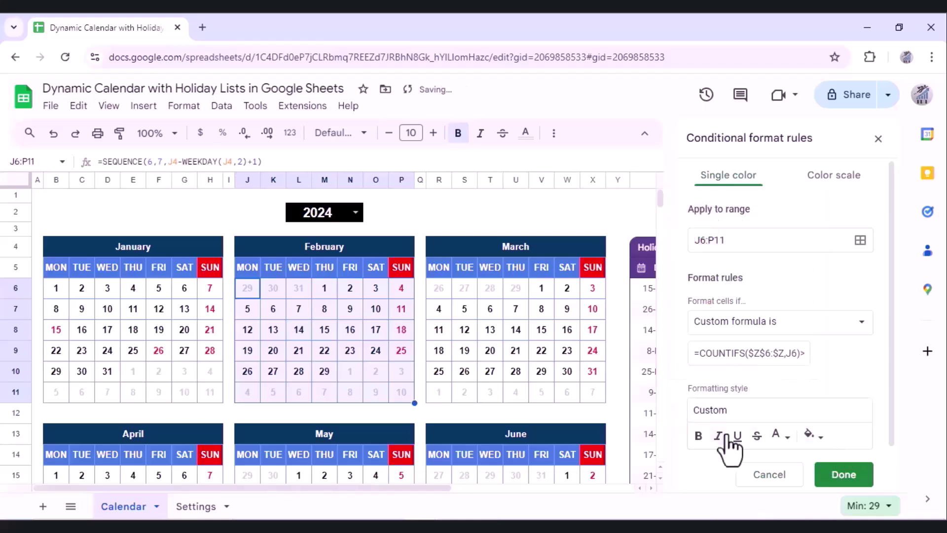
click(781, 437)
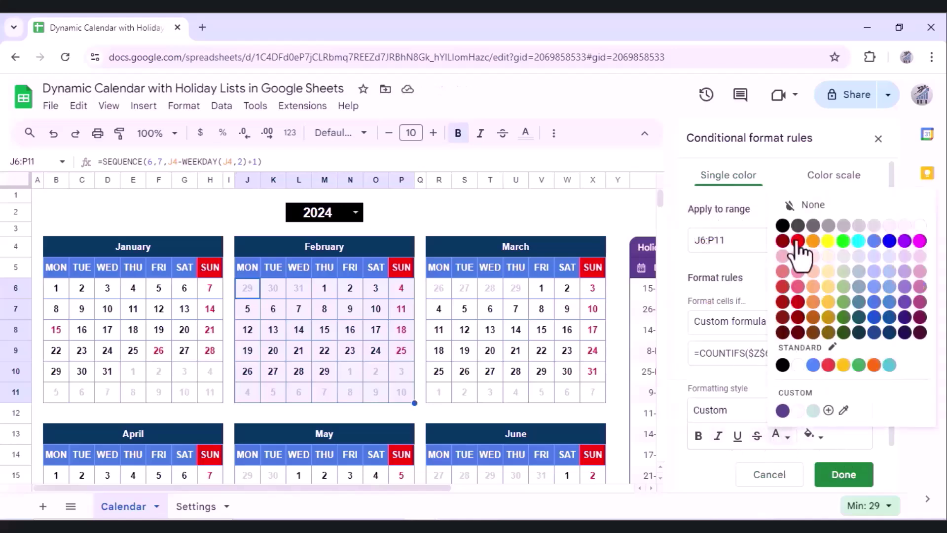
click(798, 241)
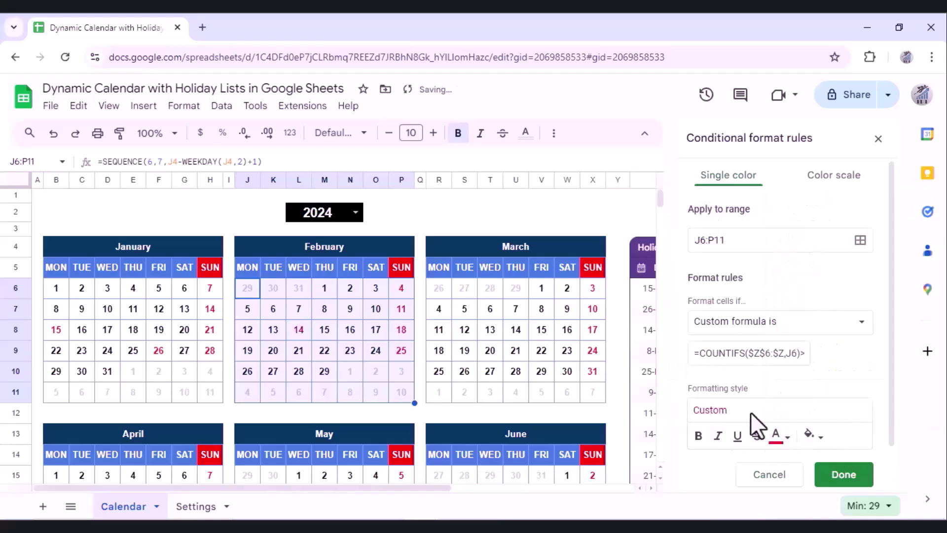
click(842, 474)
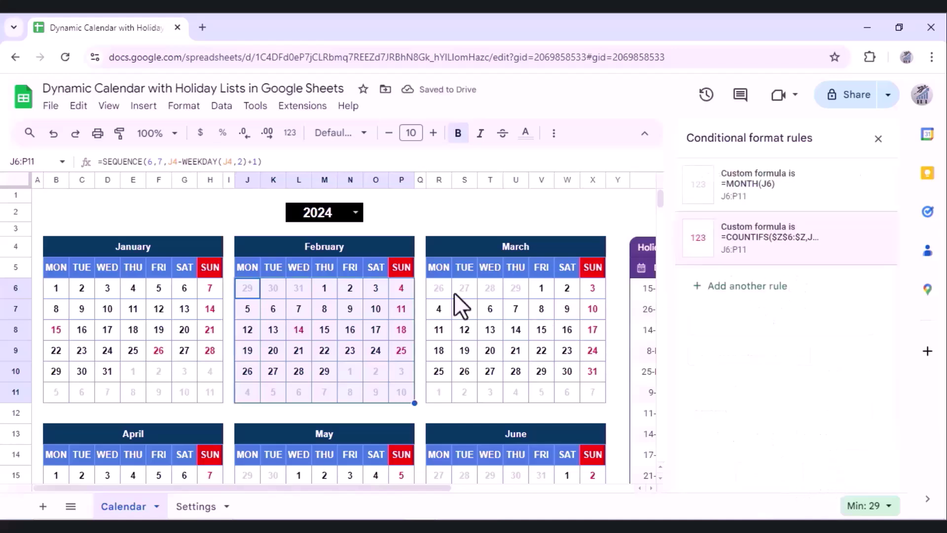
Step: Add a custom-formula rule =COUNTIFS($Z$6:$Z,R6)>0 to March's R6:X11 block
click(437, 289)
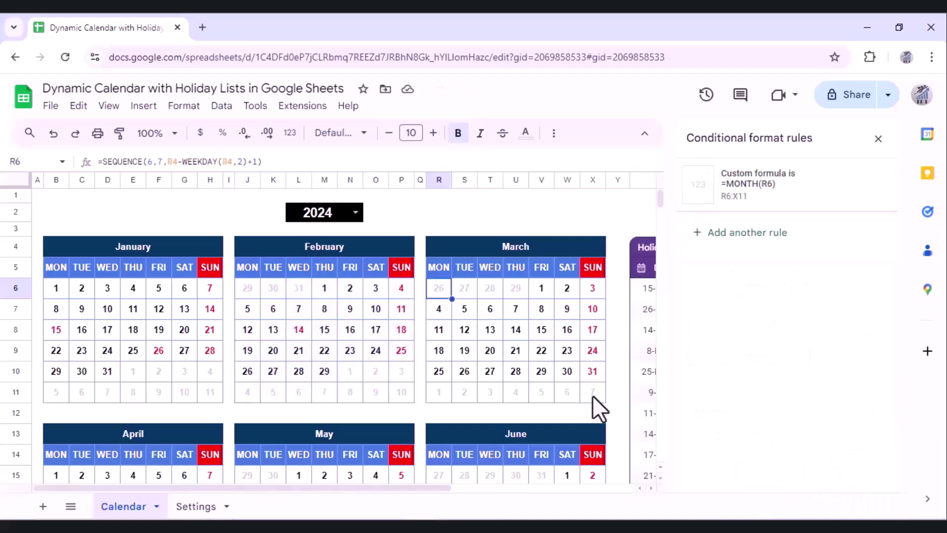
shift+click(594, 396)
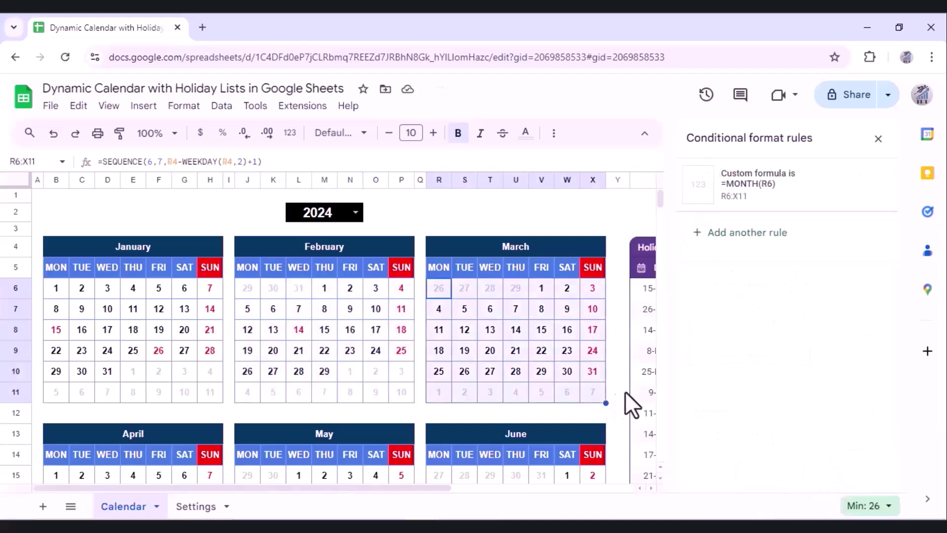
click(715, 233)
click(770, 323)
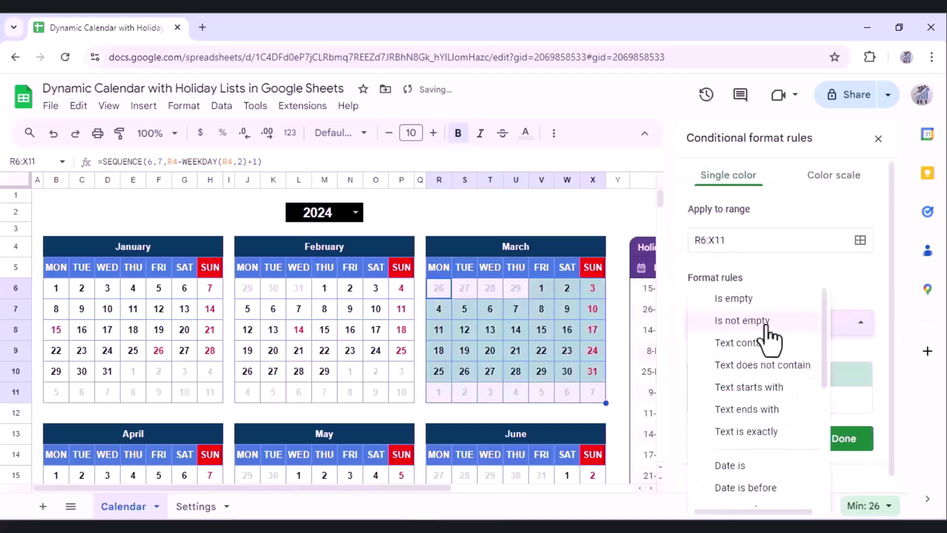
scroll(809, 444, down, 5)
click(767, 491)
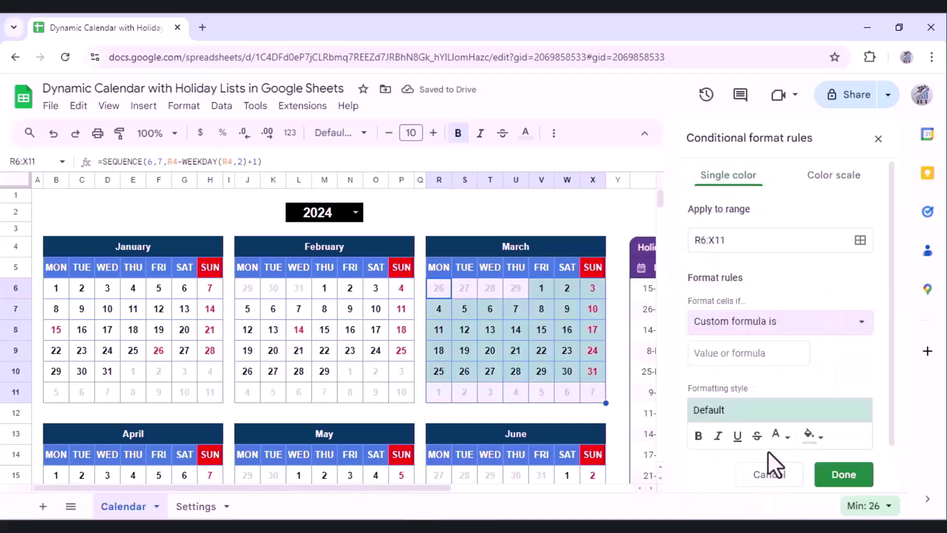
click(731, 357)
text(COUNTIFS($Z$6:$Z,R6)>0)
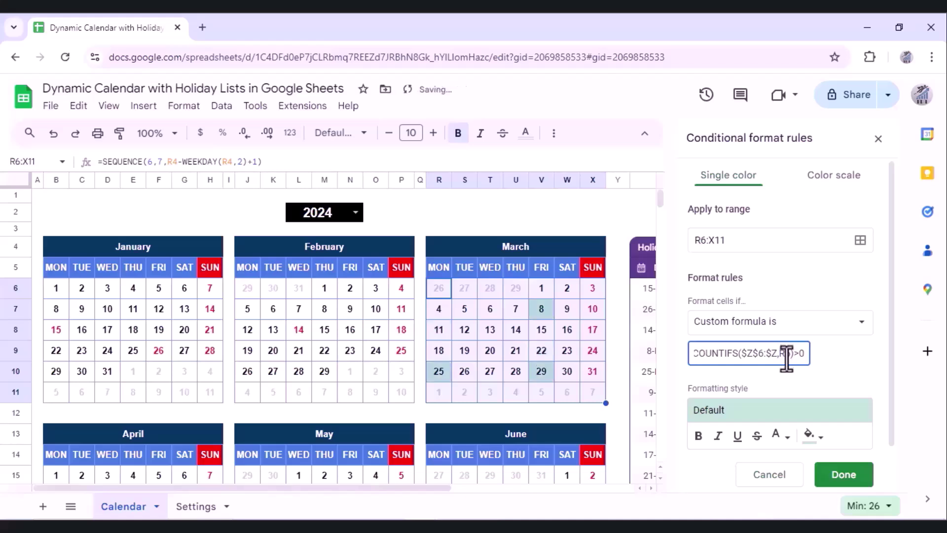
Step: Give the March holiday rule no fill and red text, and save it
click(814, 442)
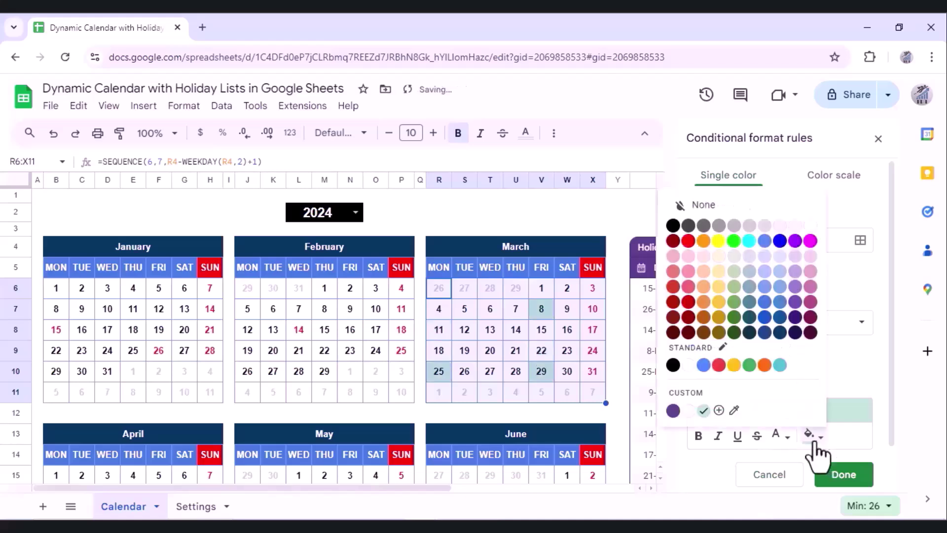
click(745, 208)
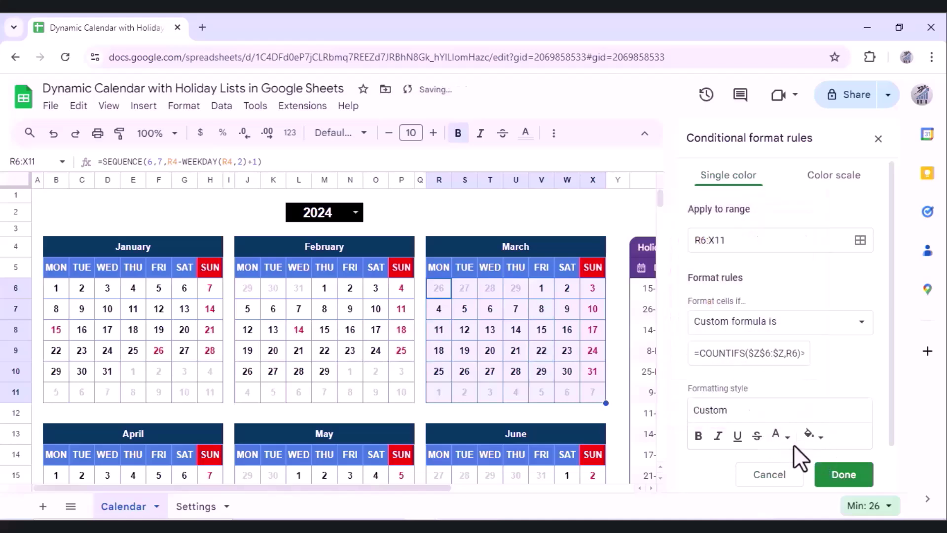
click(781, 437)
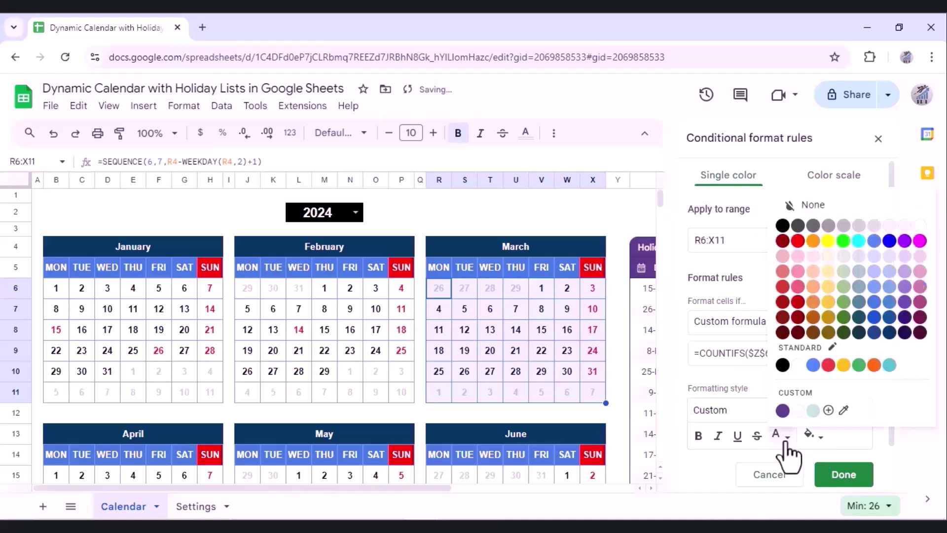
click(798, 241)
click(843, 474)
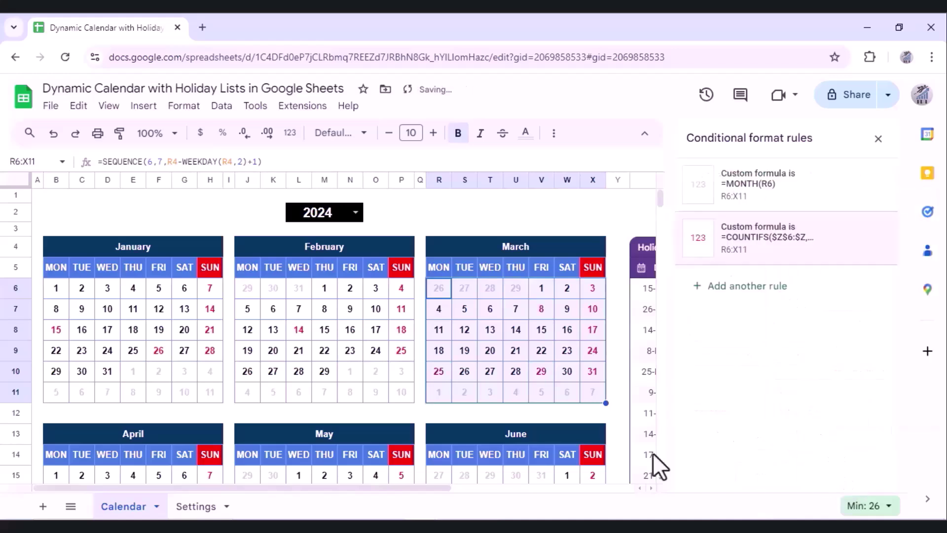
Step: Apply the =COUNTIFS($Z$6:$Z,B15)>0 rule to April's B15:H20 with no fill and red text
click(58, 476)
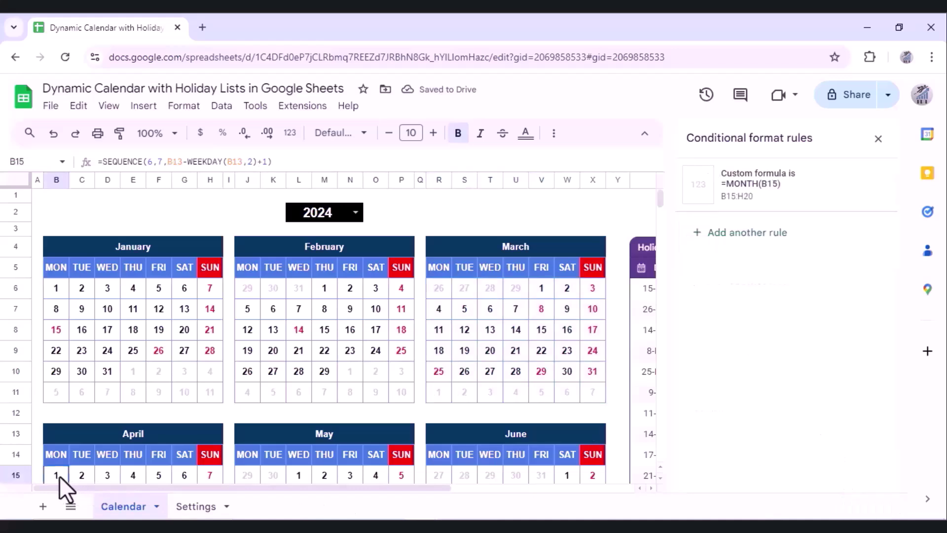
scroll(59, 476, down, 3)
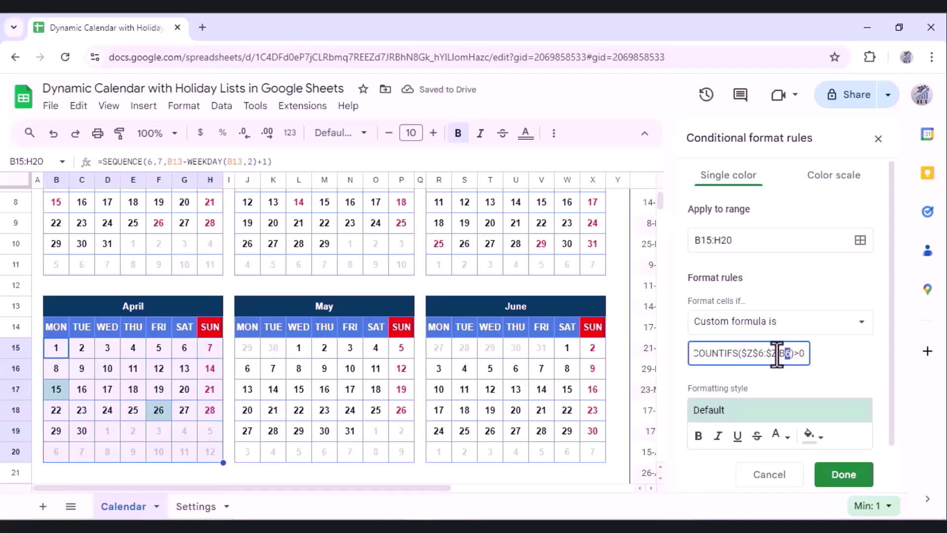
click(813, 436)
click(716, 205)
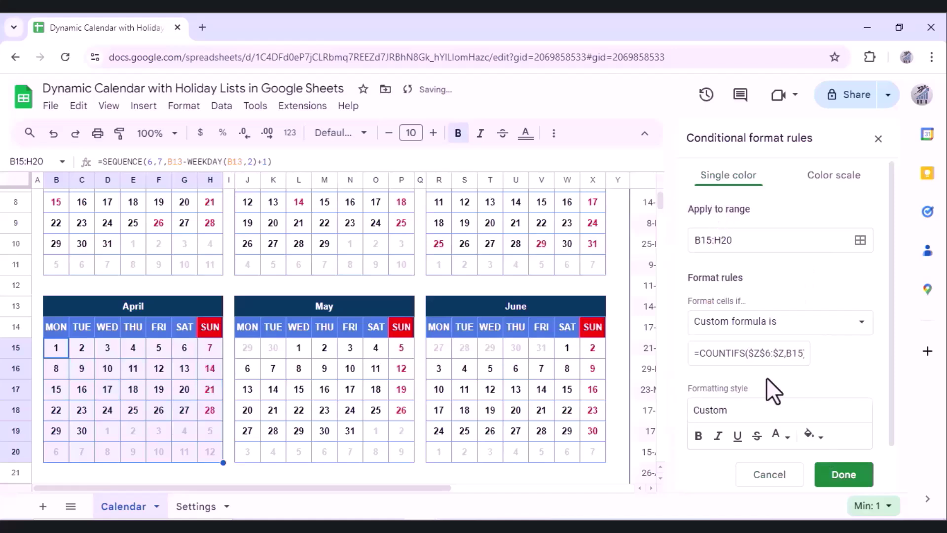
click(782, 437)
click(798, 241)
click(842, 474)
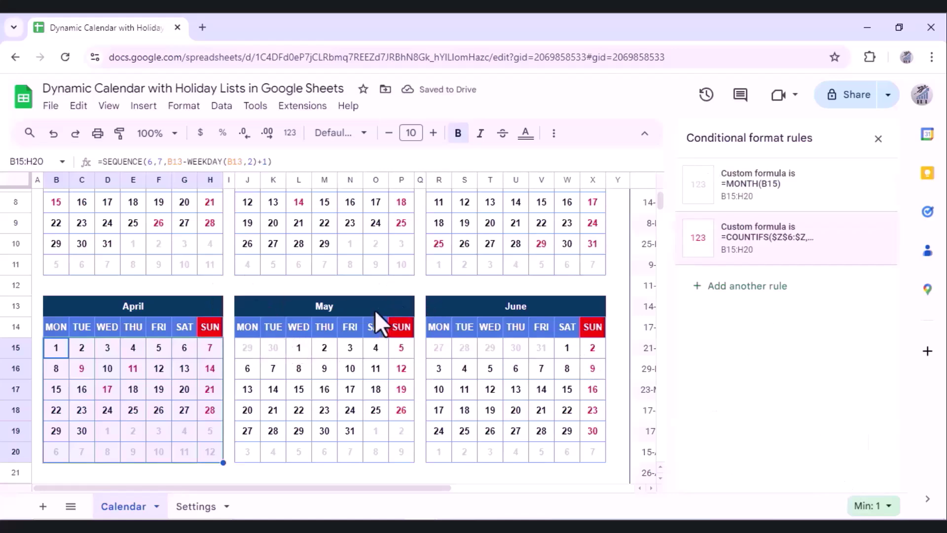
Step: Add the COUNTIFS holiday rule for May's block starting at J15, with no fill and red text
click(247, 347)
shift+click(401, 452)
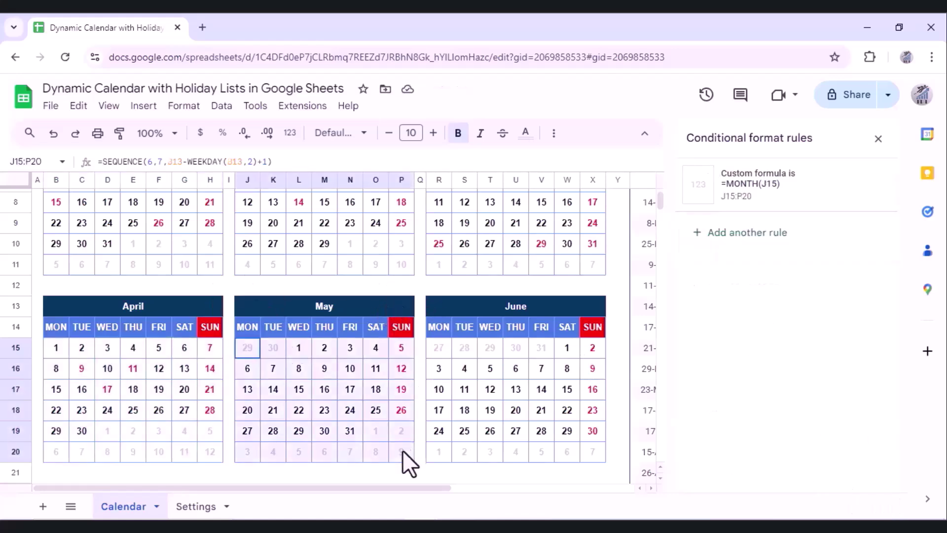
click(759, 233)
click(814, 322)
scroll(819, 395, down, 5)
click(749, 489)
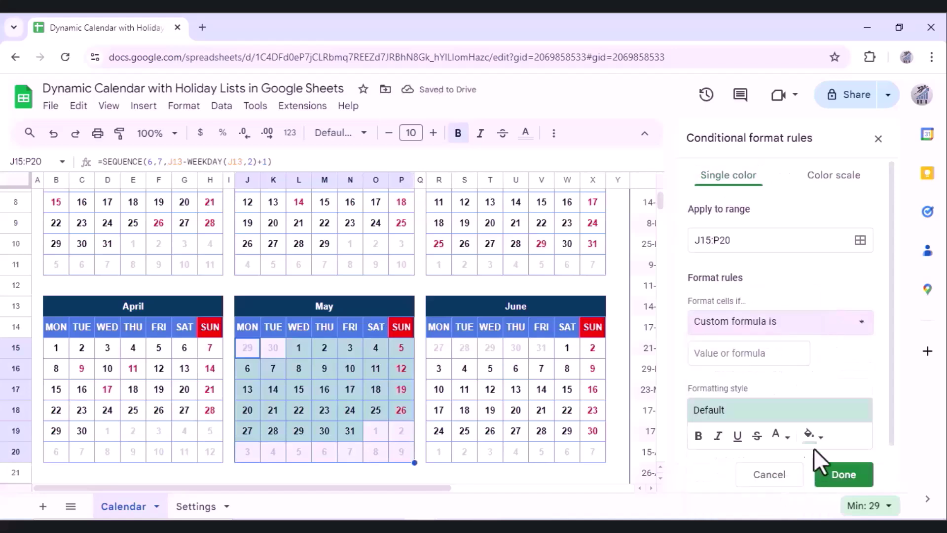
click(812, 436)
click(777, 437)
click(777, 437)
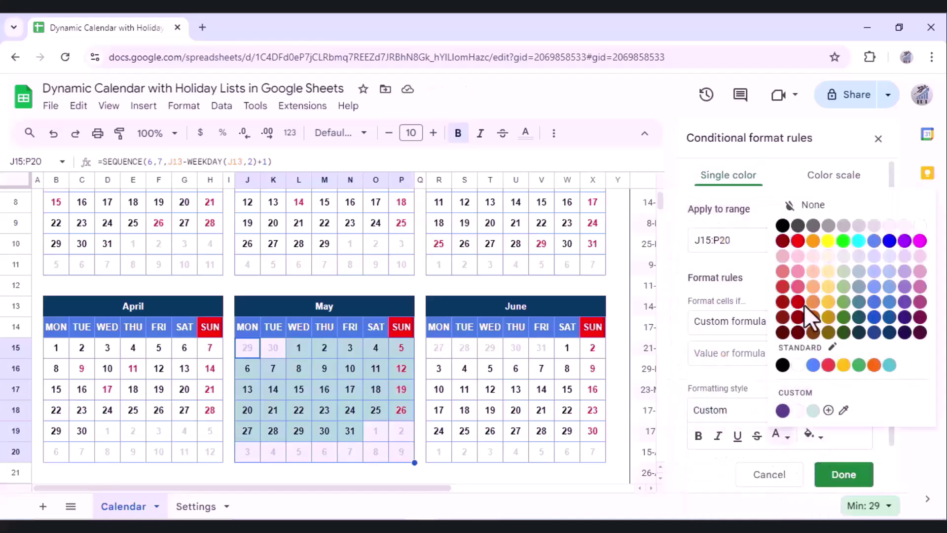
click(798, 241)
click(729, 353)
key(ctrl+v)
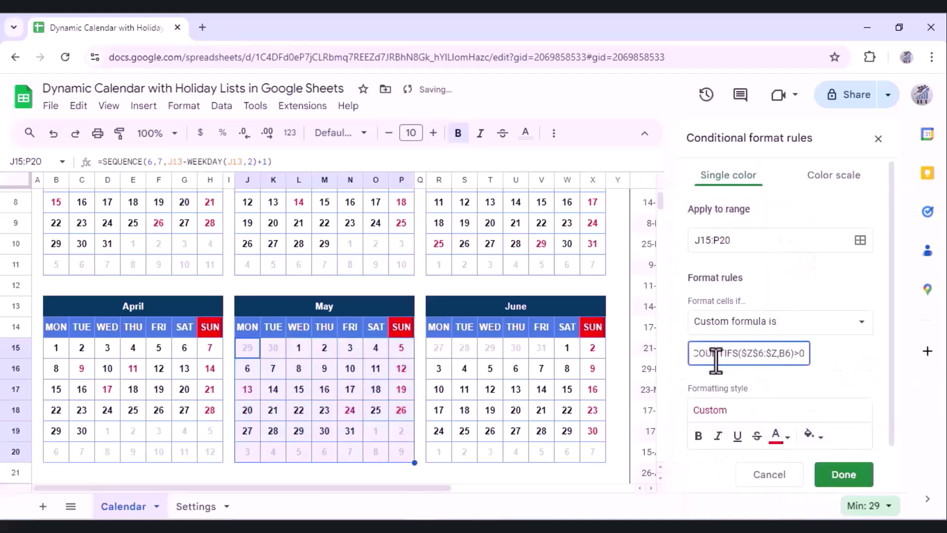
double_click(781, 353)
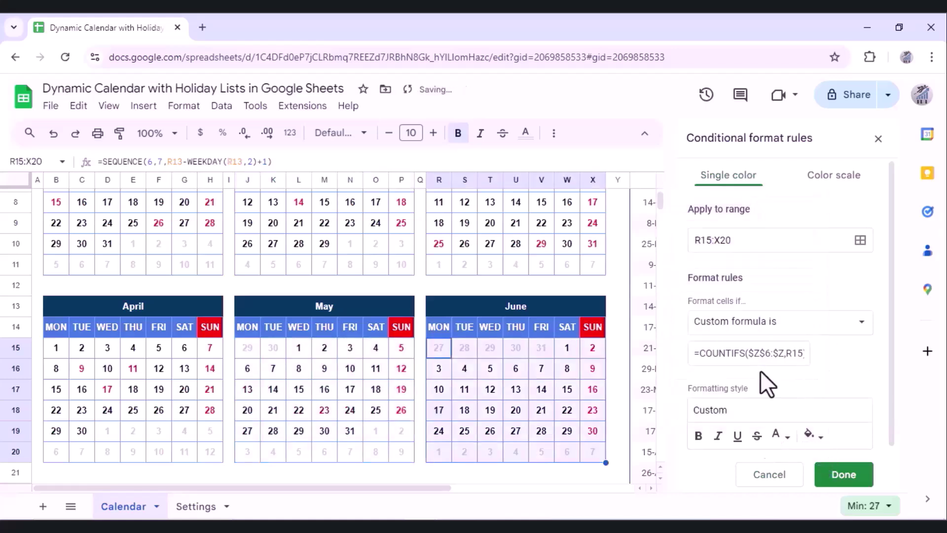
click(814, 233)
click(852, 467)
Step: Add the COUNTIFS holiday rule for the July dates, with no fill and red text
click(94, 467)
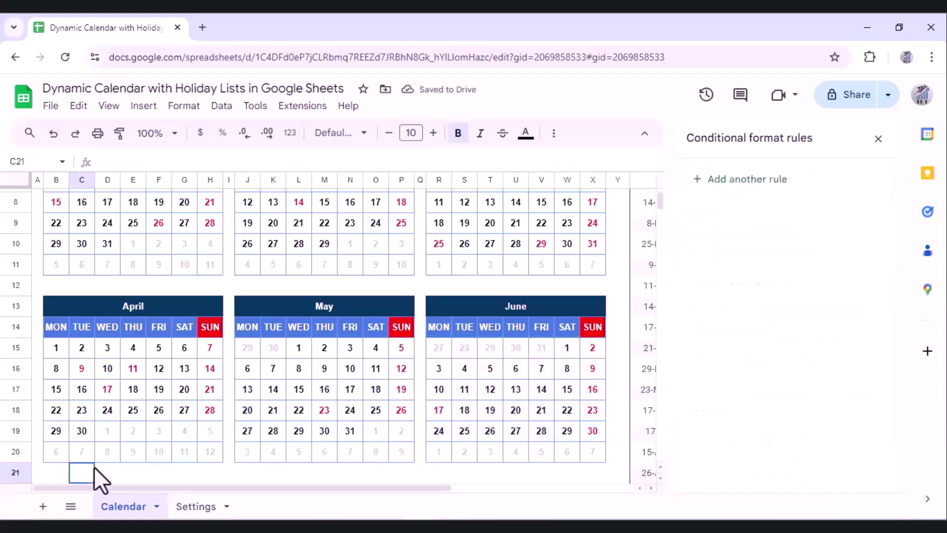
scroll(93, 467, down, 2)
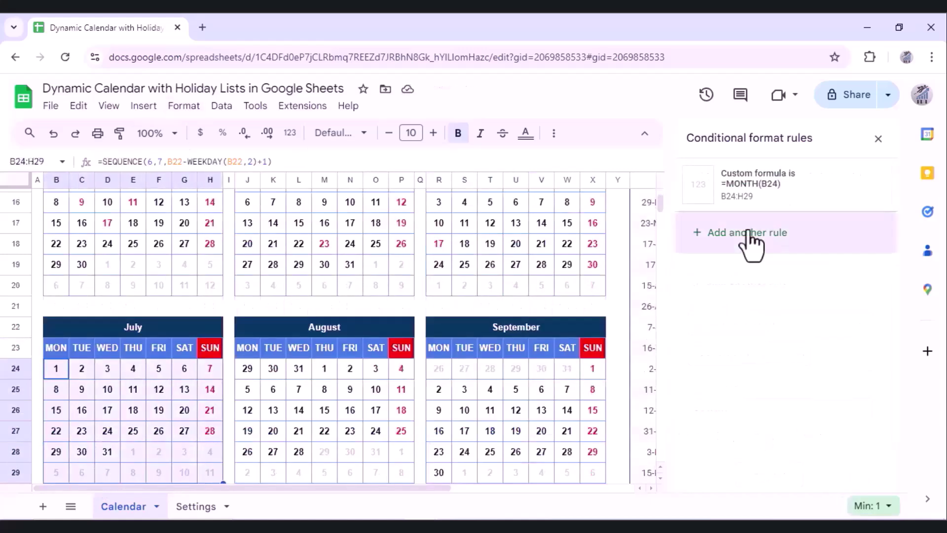
click(747, 237)
click(747, 326)
scroll(769, 394, down, 5)
click(755, 489)
click(740, 352)
text(=COUNTIFS($Z$6:$Z,B6)>0)
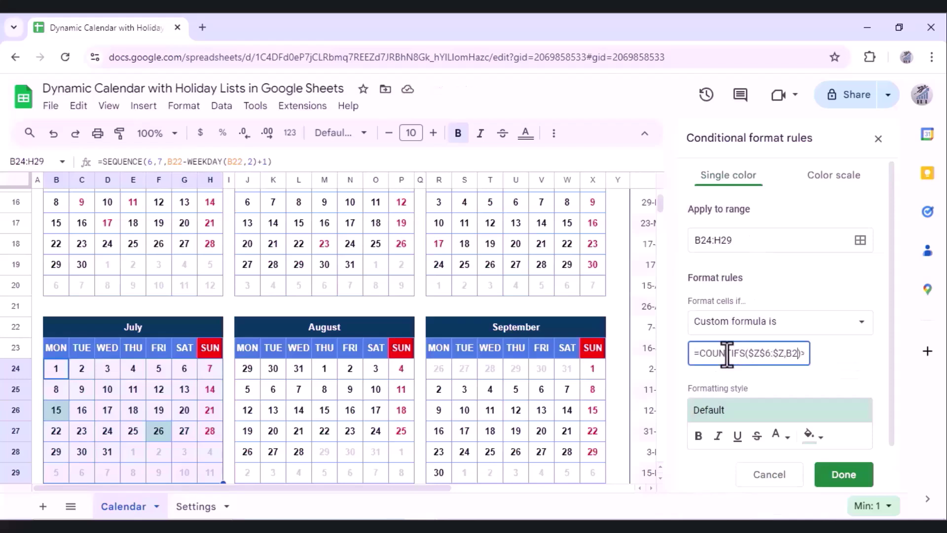
text(4)
click(812, 435)
click(750, 218)
click(812, 436)
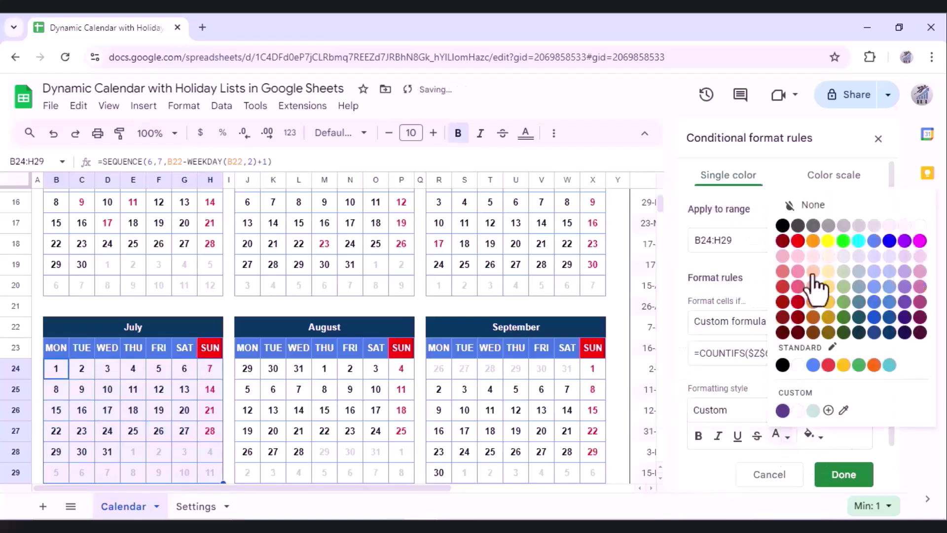
click(812, 271)
click(708, 348)
key(ctrl+a)
click(844, 474)
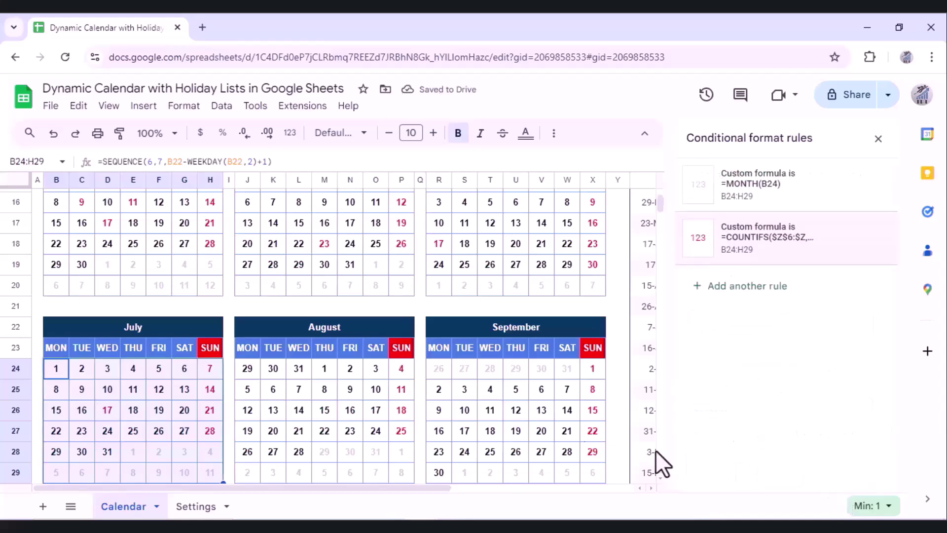
Step: Add the red-text holiday rule for November's J33:P38 block
click(782, 370)
click(813, 436)
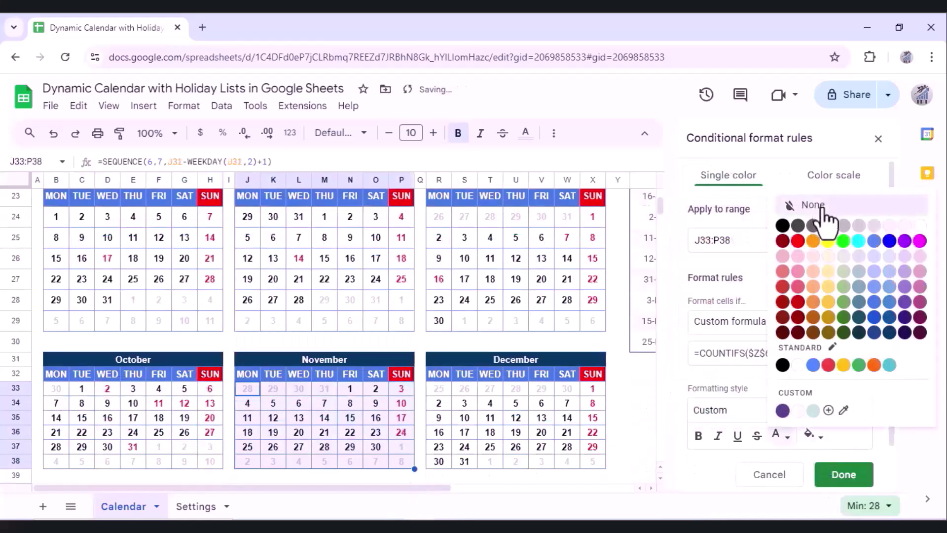
click(782, 411)
click(843, 474)
Step: Add the COUNTIFS holiday rule for December's R33:X38 with red text and no fill, then close the panel
click(439, 388)
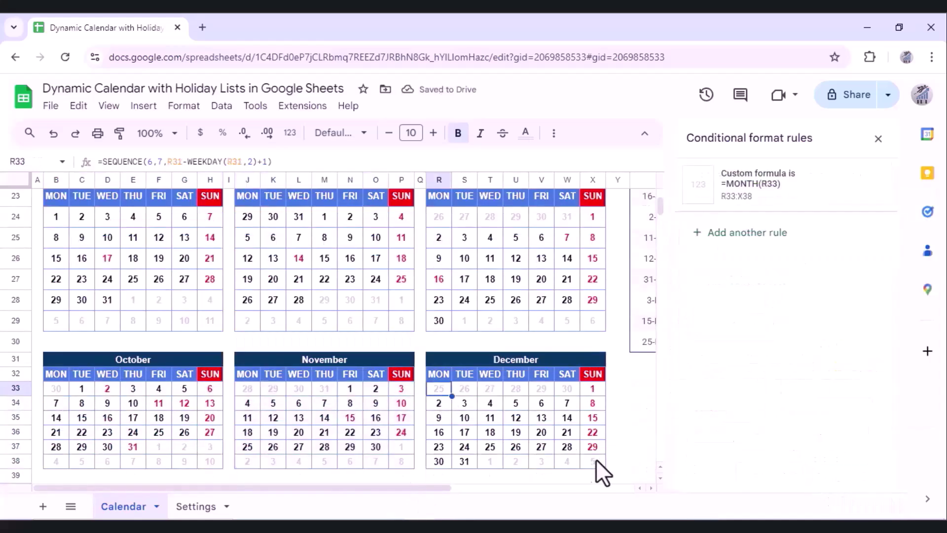
shift+click(596, 460)
click(740, 232)
click(770, 321)
click(756, 491)
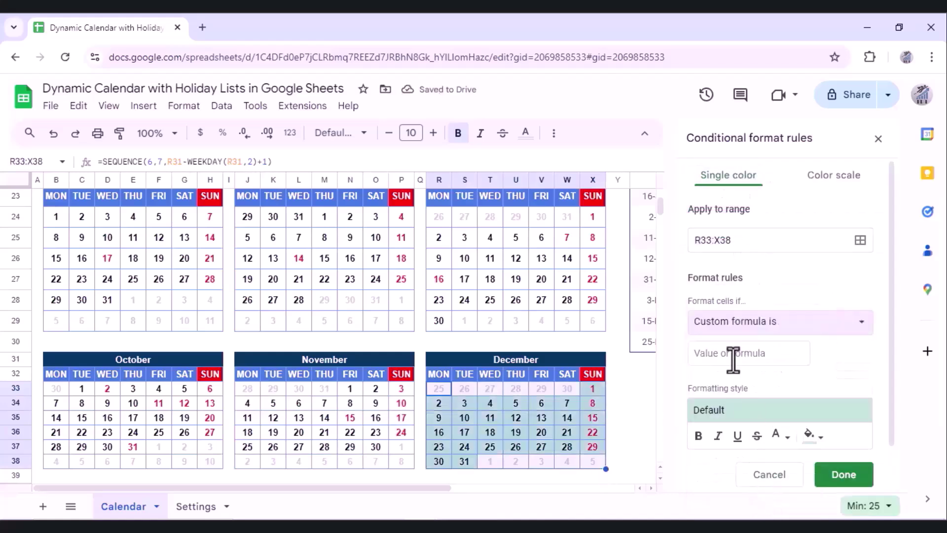
click(733, 353)
key(ctrl+v)
text(R)
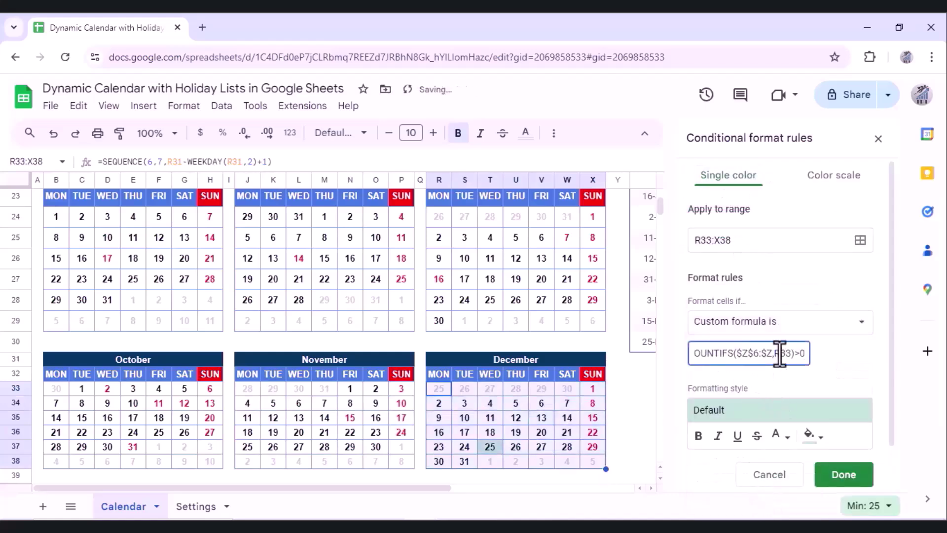
click(813, 436)
click(750, 207)
click(785, 437)
click(795, 240)
click(842, 474)
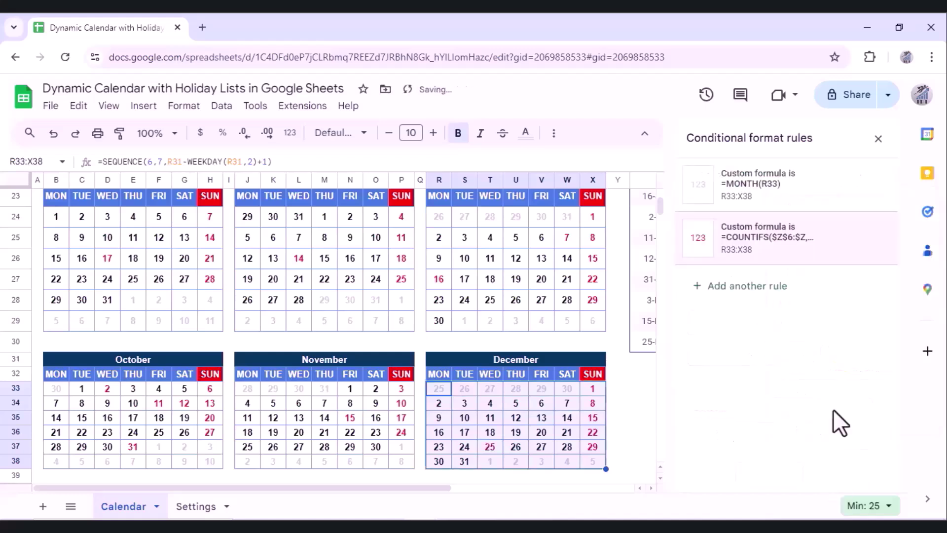
click(877, 139)
Step: Compare red 14 February, 8 and 25 March against the holiday list, then open Settings
click(626, 386)
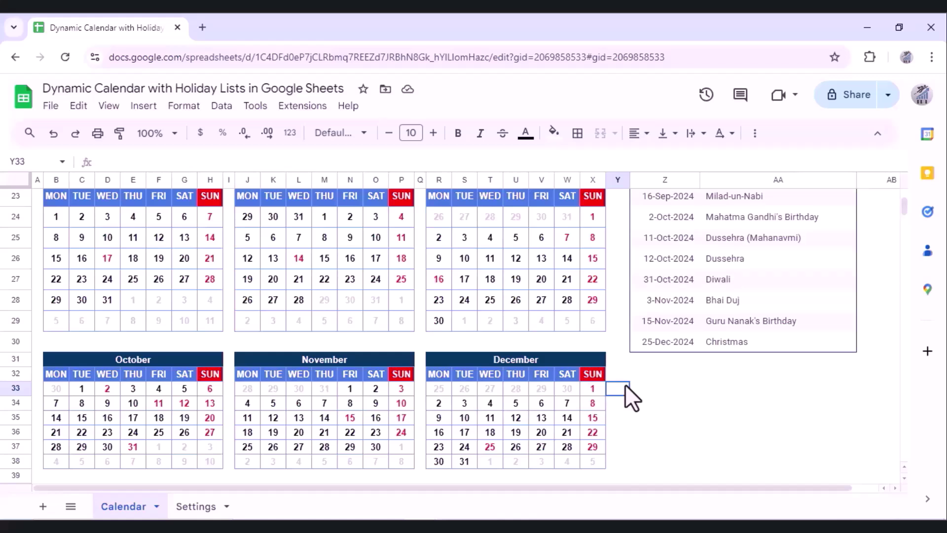
key(ctrl+Up)
key(Down)
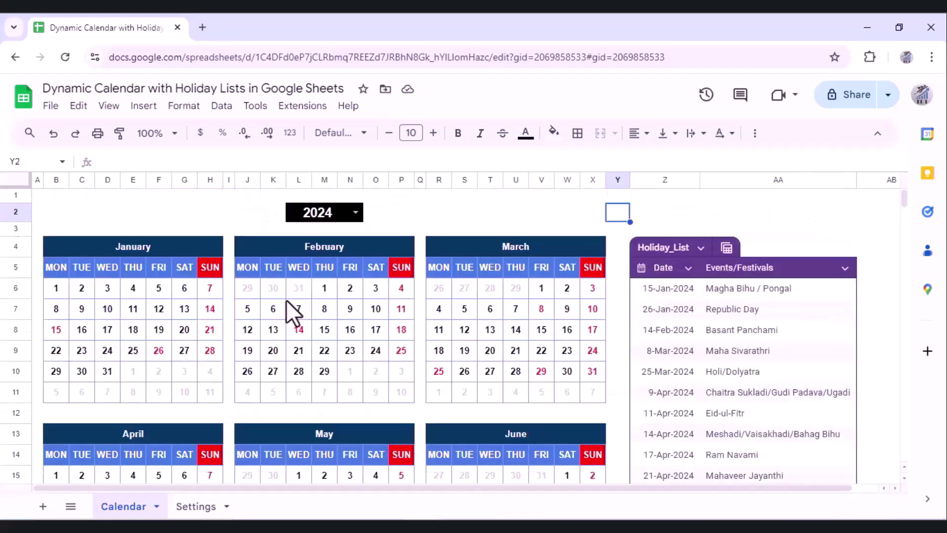
click(299, 330)
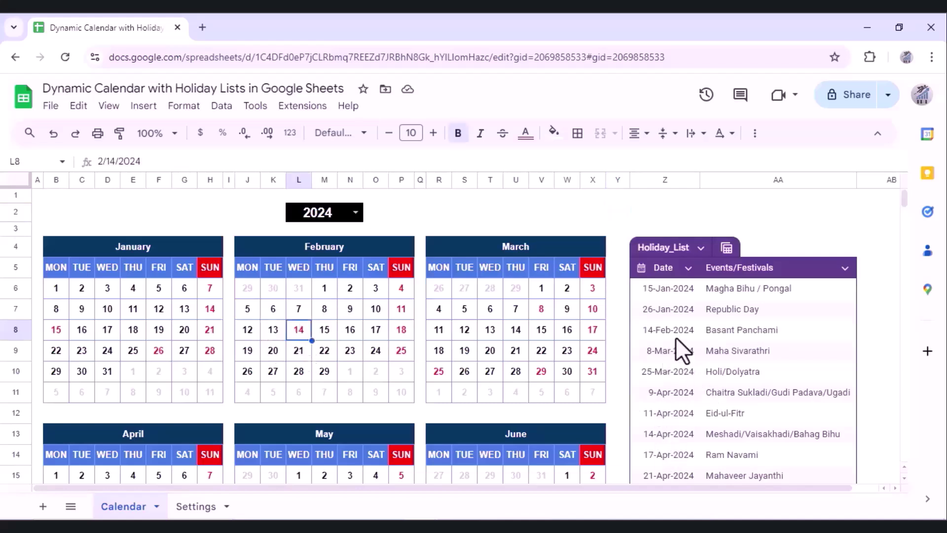
click(713, 329)
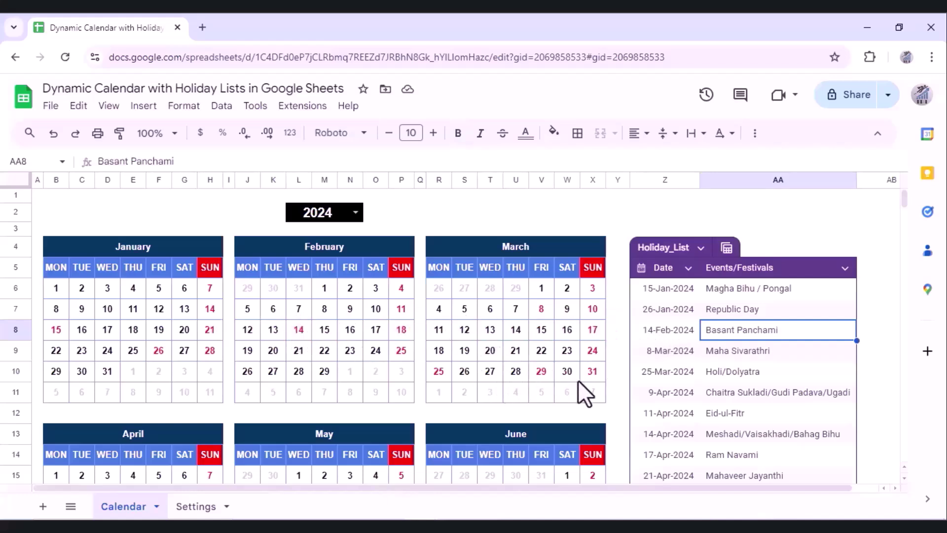
click(658, 358)
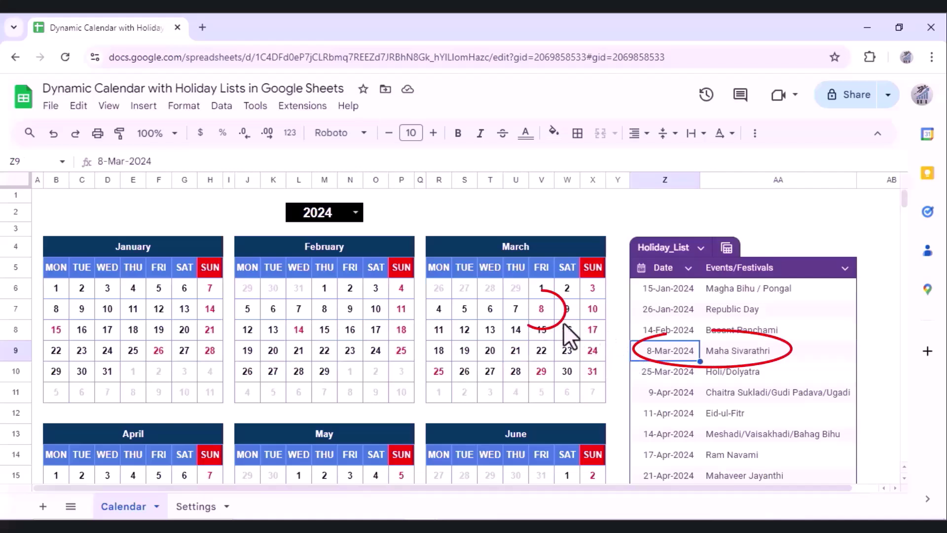
click(655, 372)
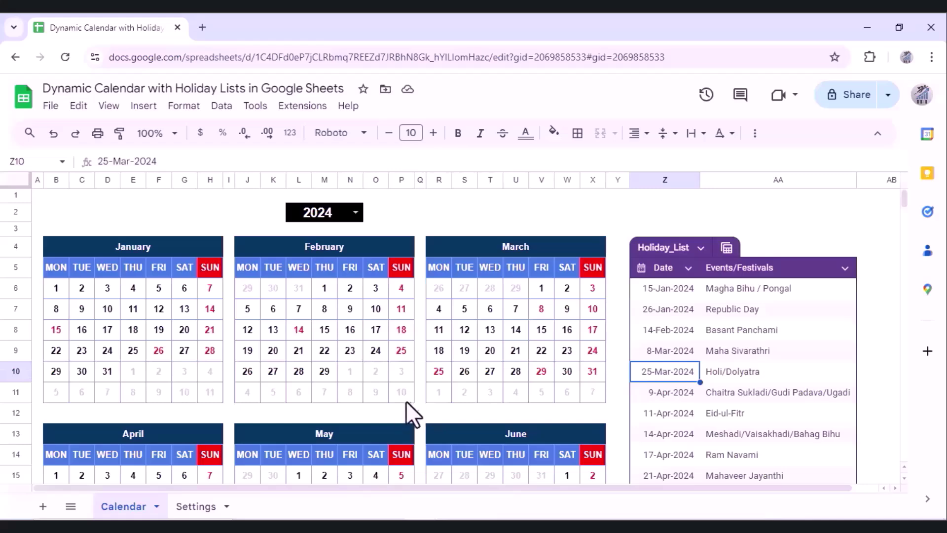
click(194, 507)
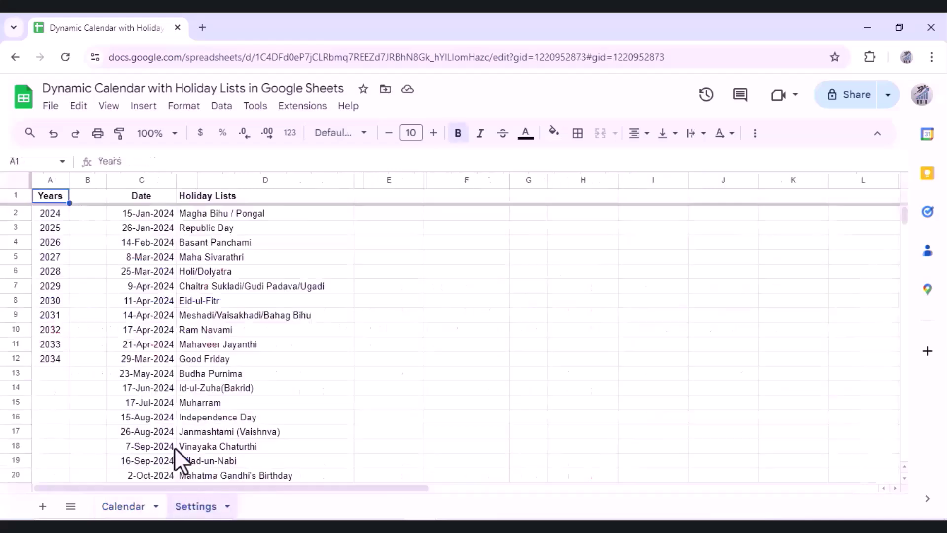
Step: Enter =C26+10 in C27 to add the date 4-Jan-2025 below Christmas
click(127, 419)
key(ctrl+Down)
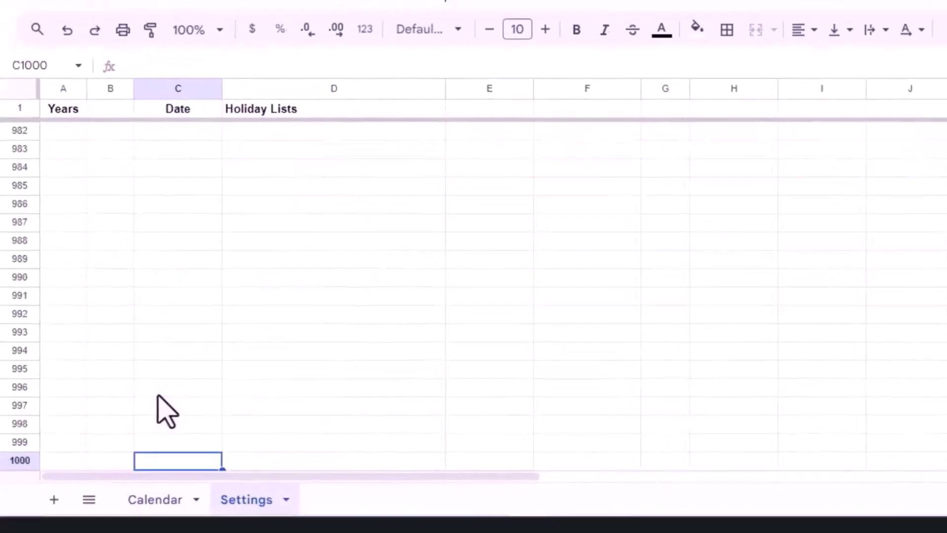
key(ctrl+Up)
key(Down)
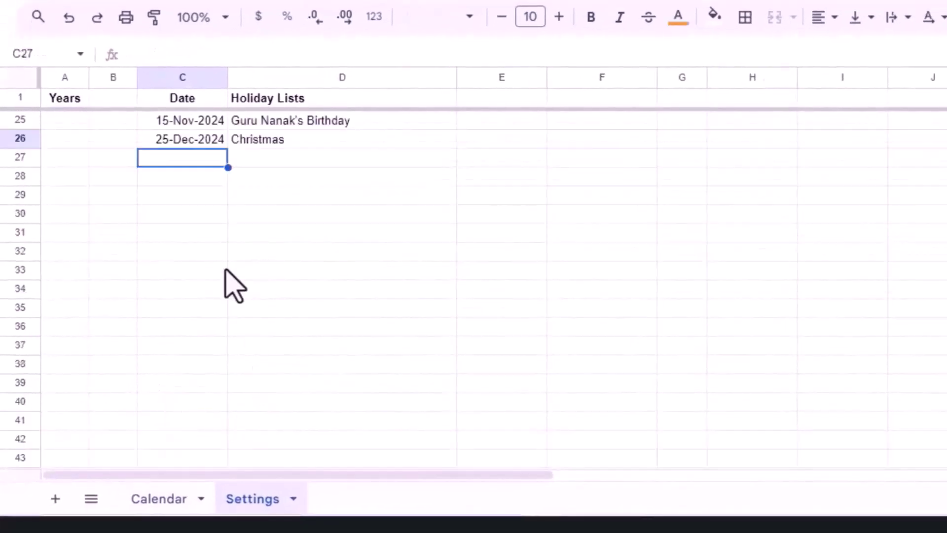
text(=)
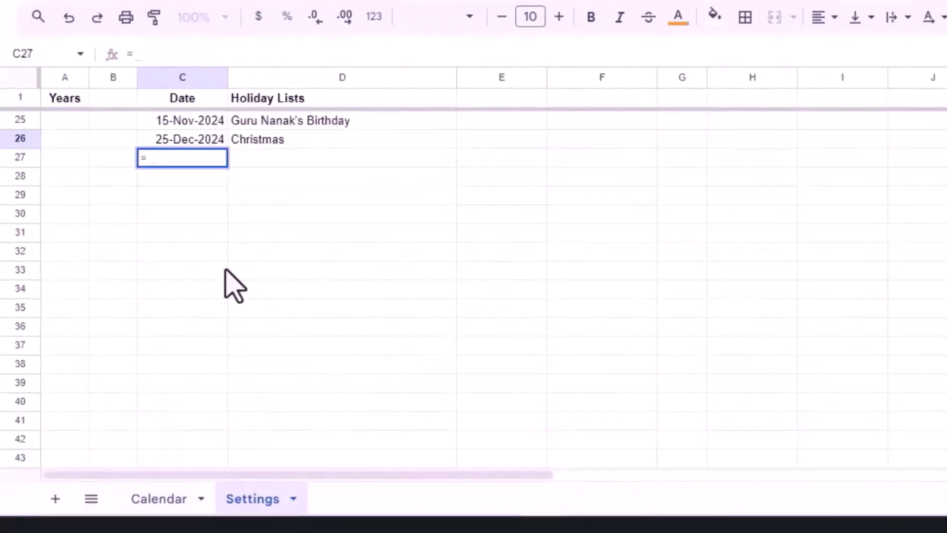
key(Up)
text(+1)
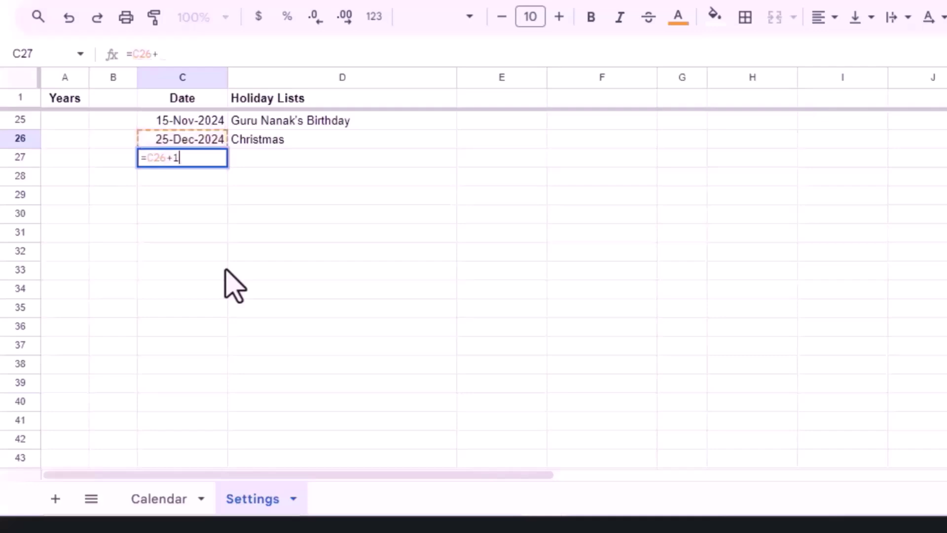
text(0)
key(Return)
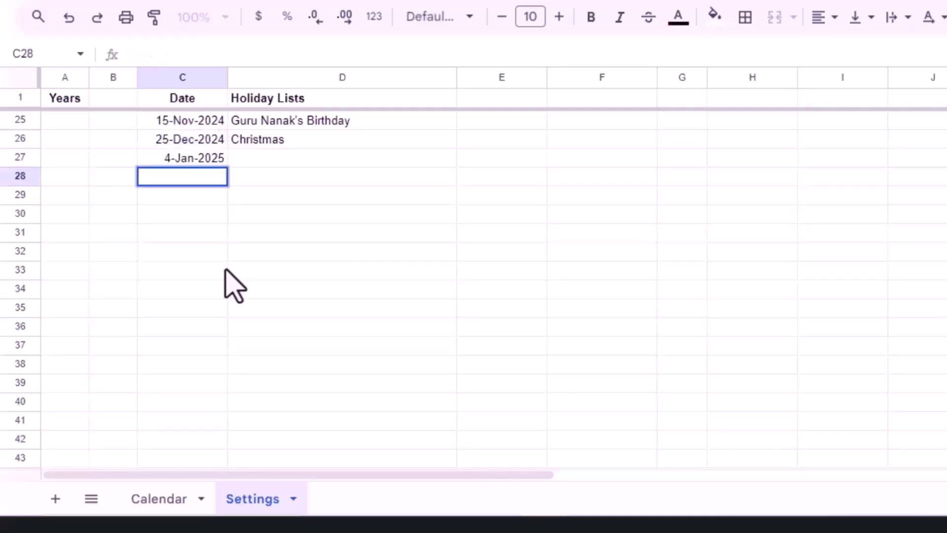
Step: Name the new holiday in D27 'Testing'
key(Up)
key(Right)
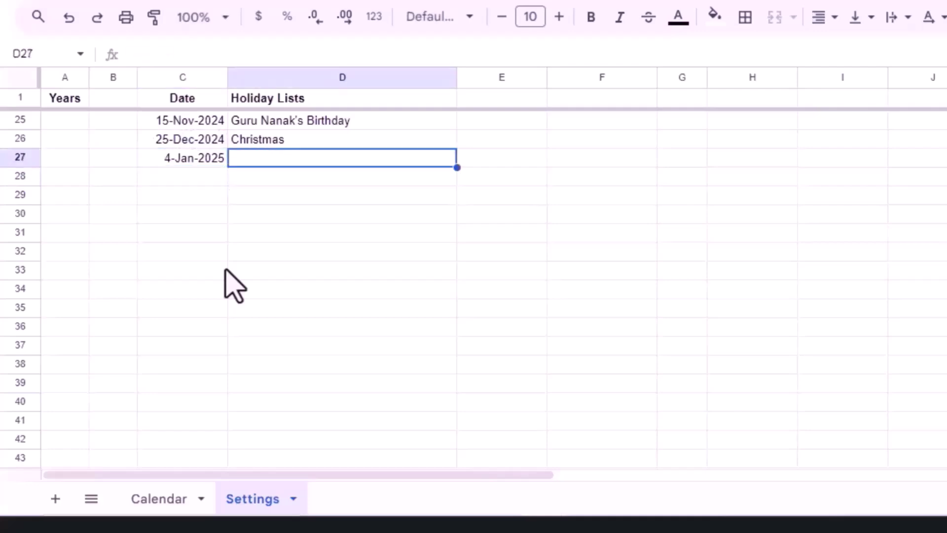
text(Testing)
key(Return)
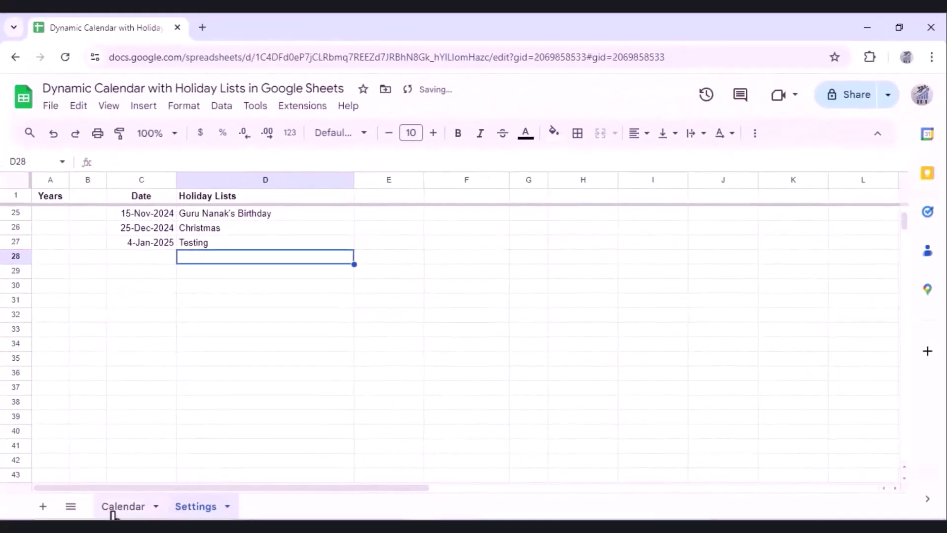
Step: Set the calendar year to 2025 and verify only Testing on 4 January is listed and red
click(113, 511)
click(356, 213)
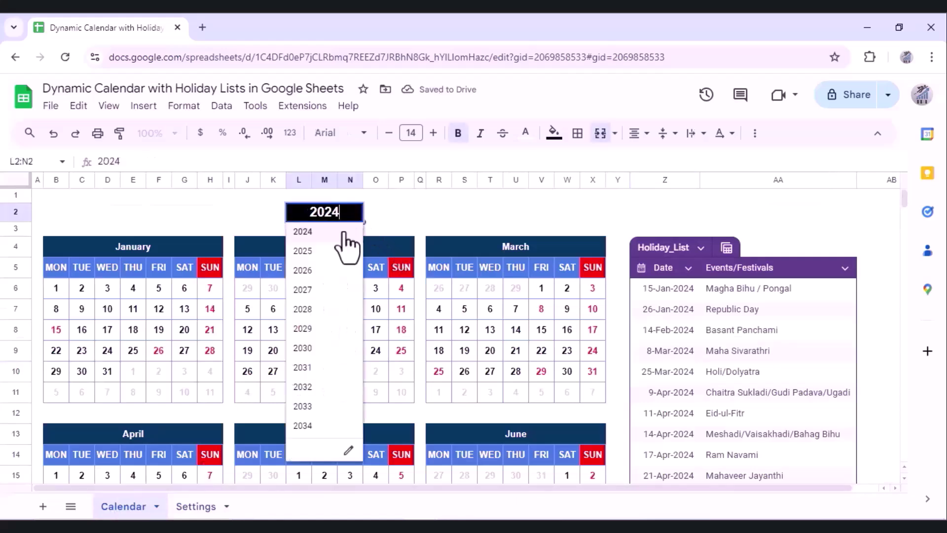
click(331, 264)
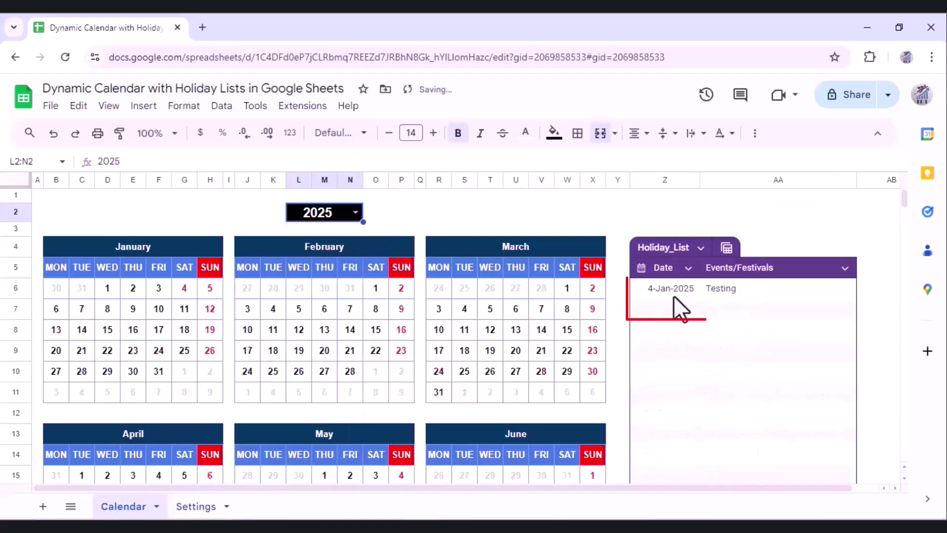
click(678, 291)
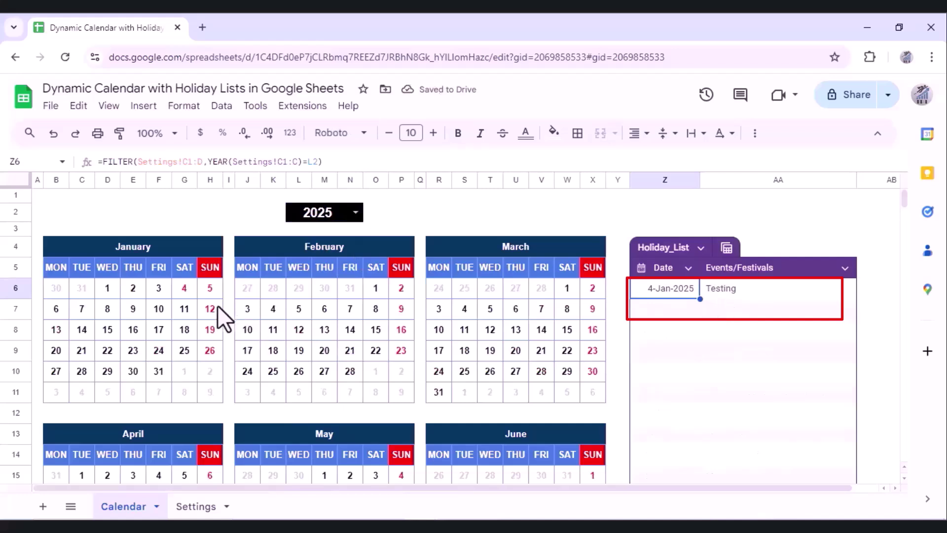
click(183, 291)
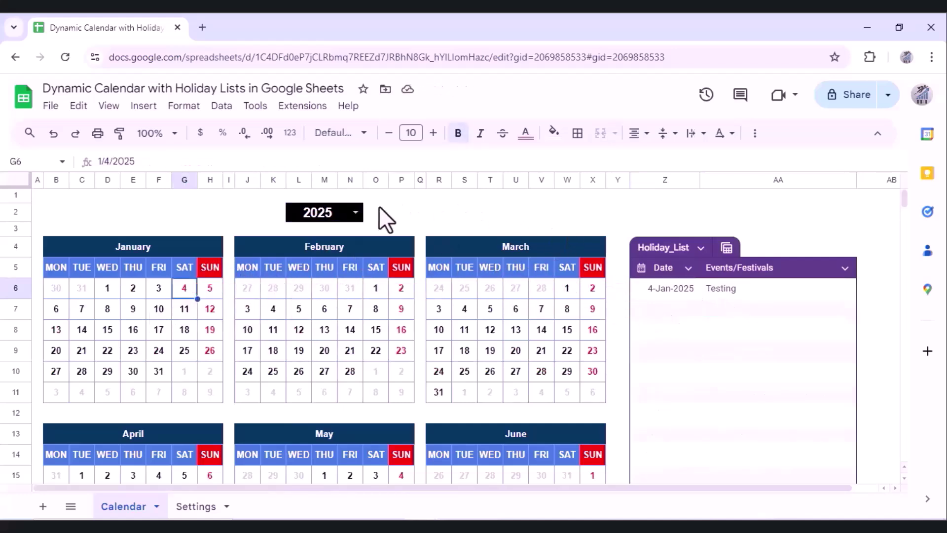
Step: Switch the calendar year back to 2024
click(351, 214)
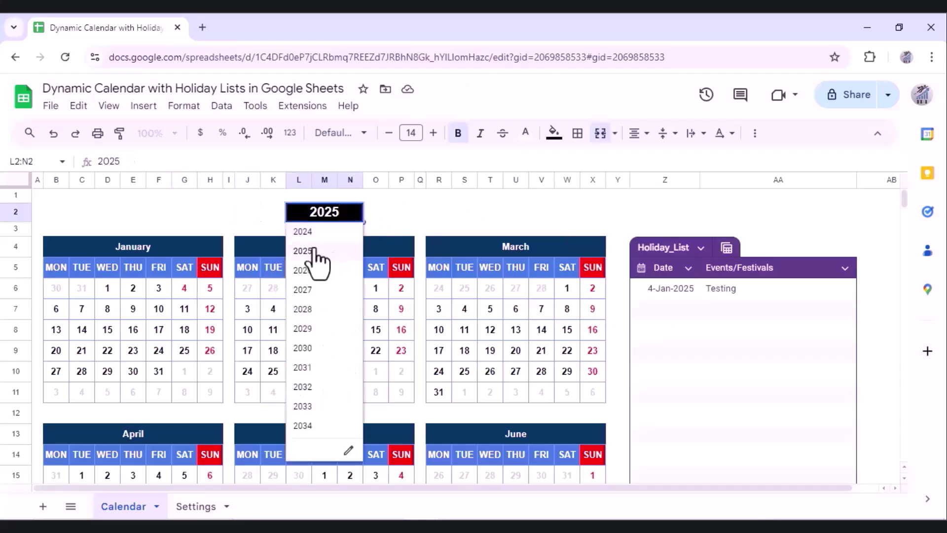
click(306, 232)
click(262, 220)
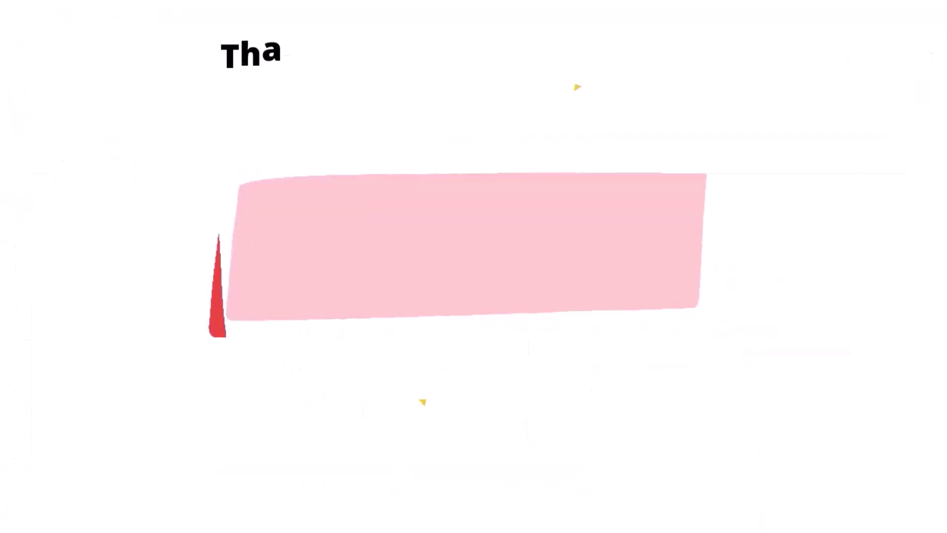